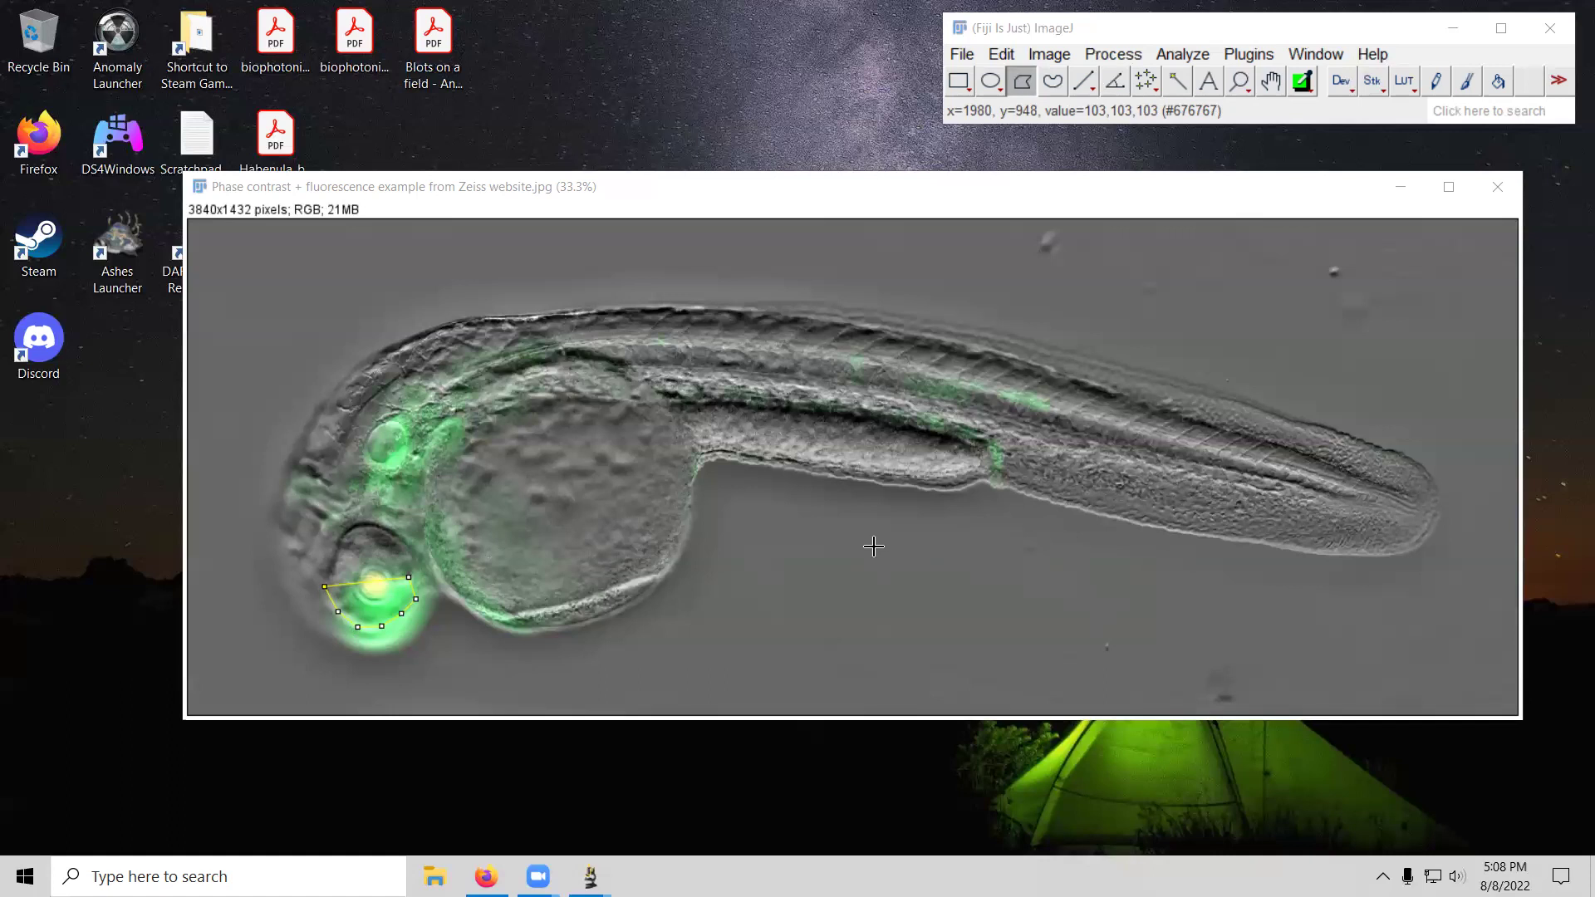
Step: Deselect the existing polygon outline around the embryo's green eye
{"action": "left_click", "coordinate": [865, 545]}
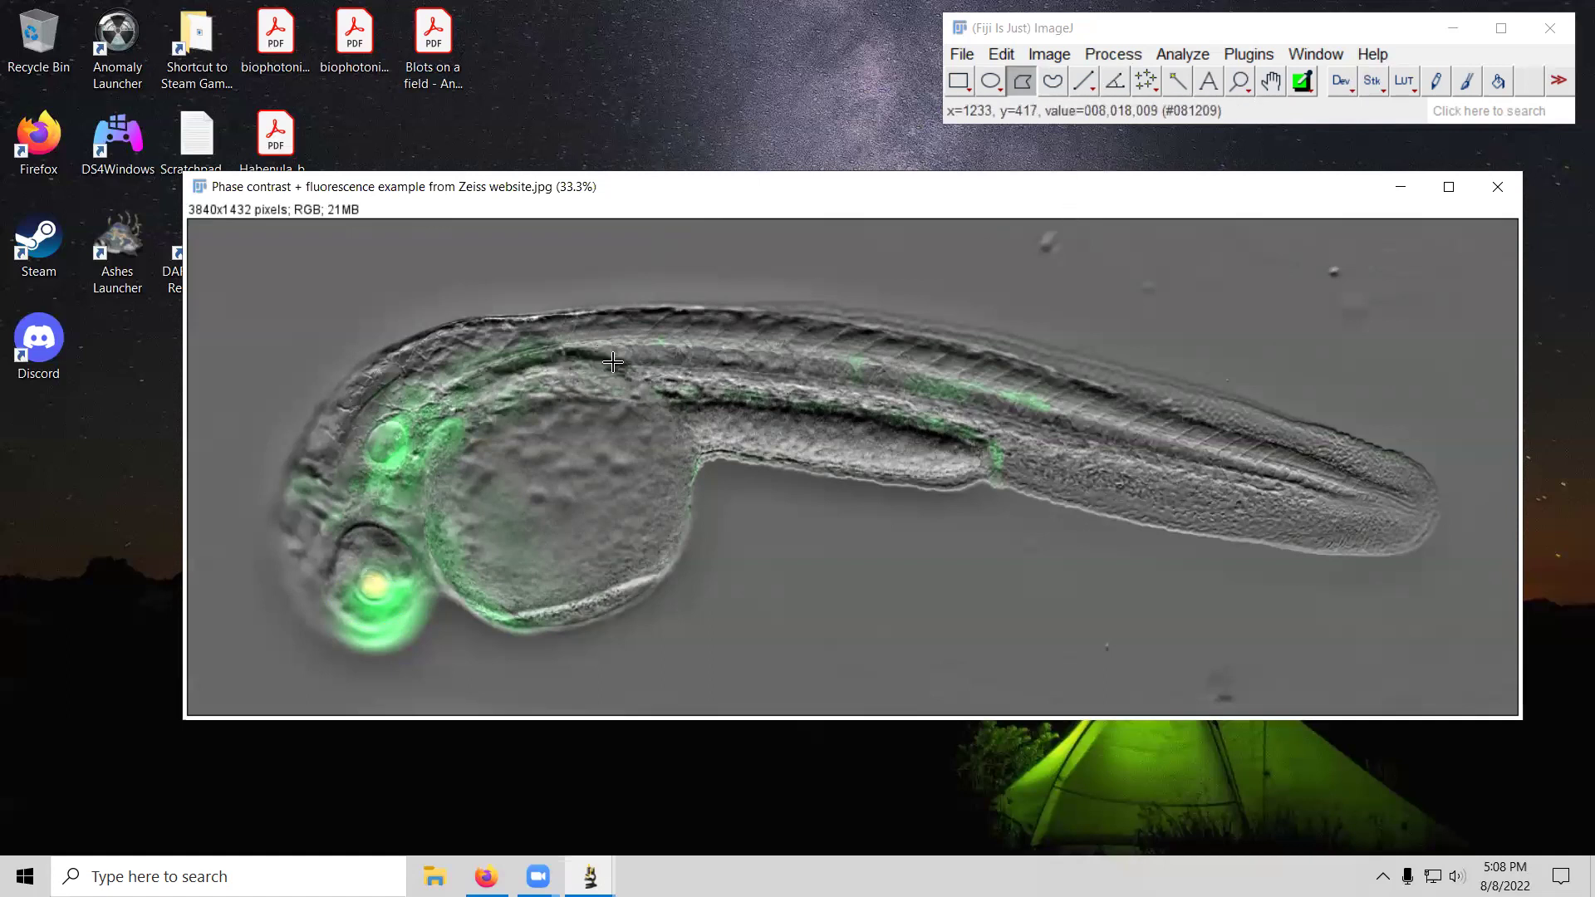
Step: Trace an eleven-point closed polygon around the glowing green eye with the Polygon selections tool
{"action": "left_click", "coordinate": [1017, 80]}
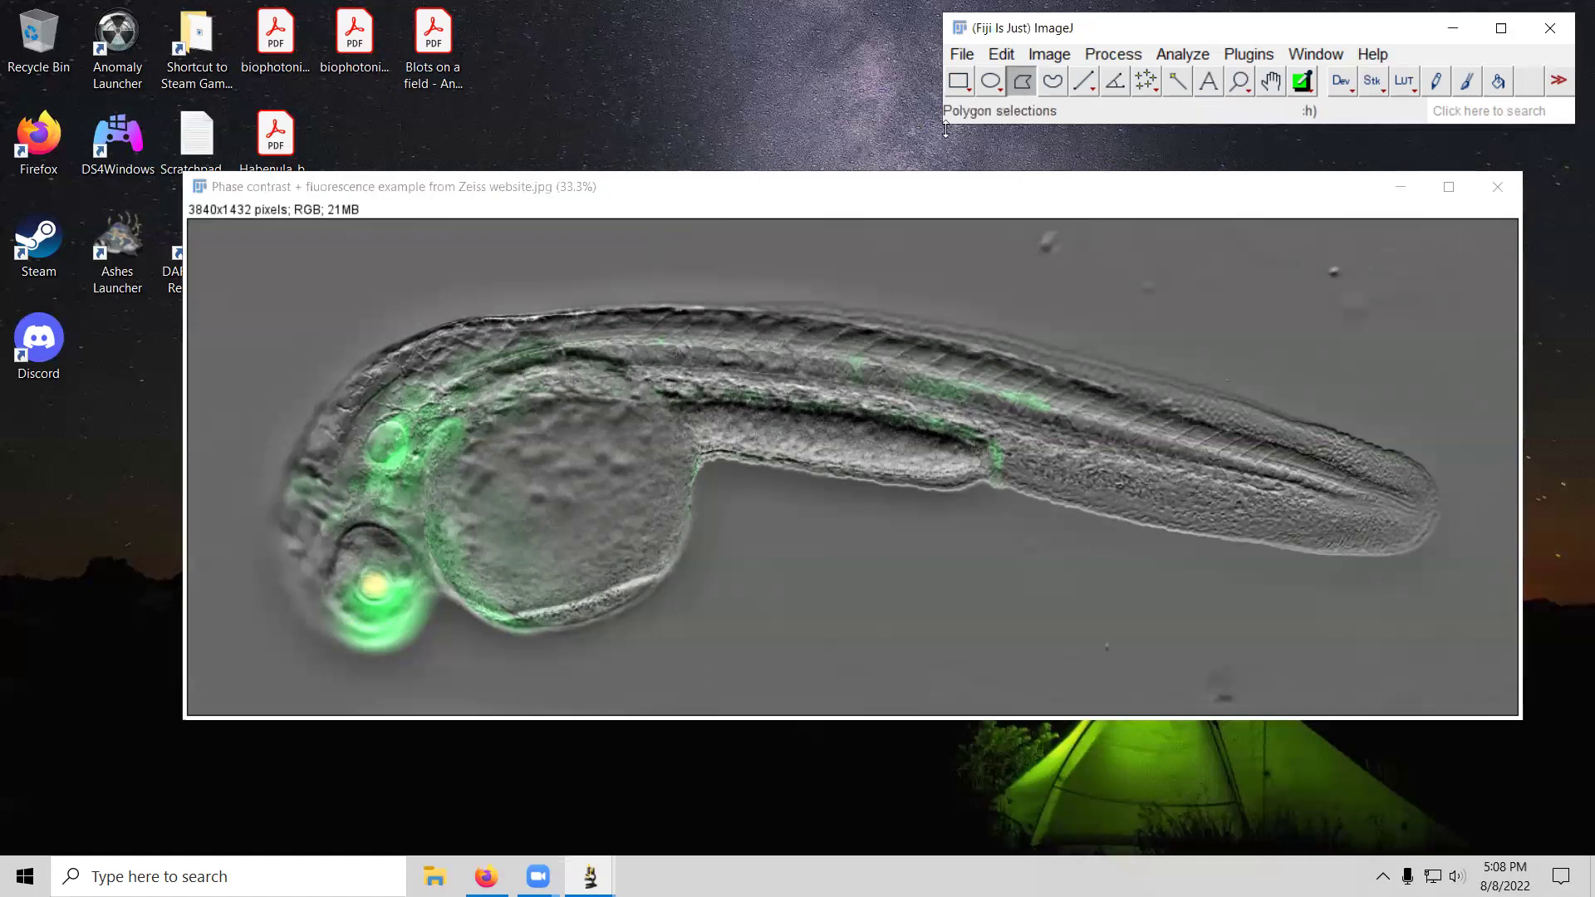
{"action": "left_click", "coordinate": [327, 593]}
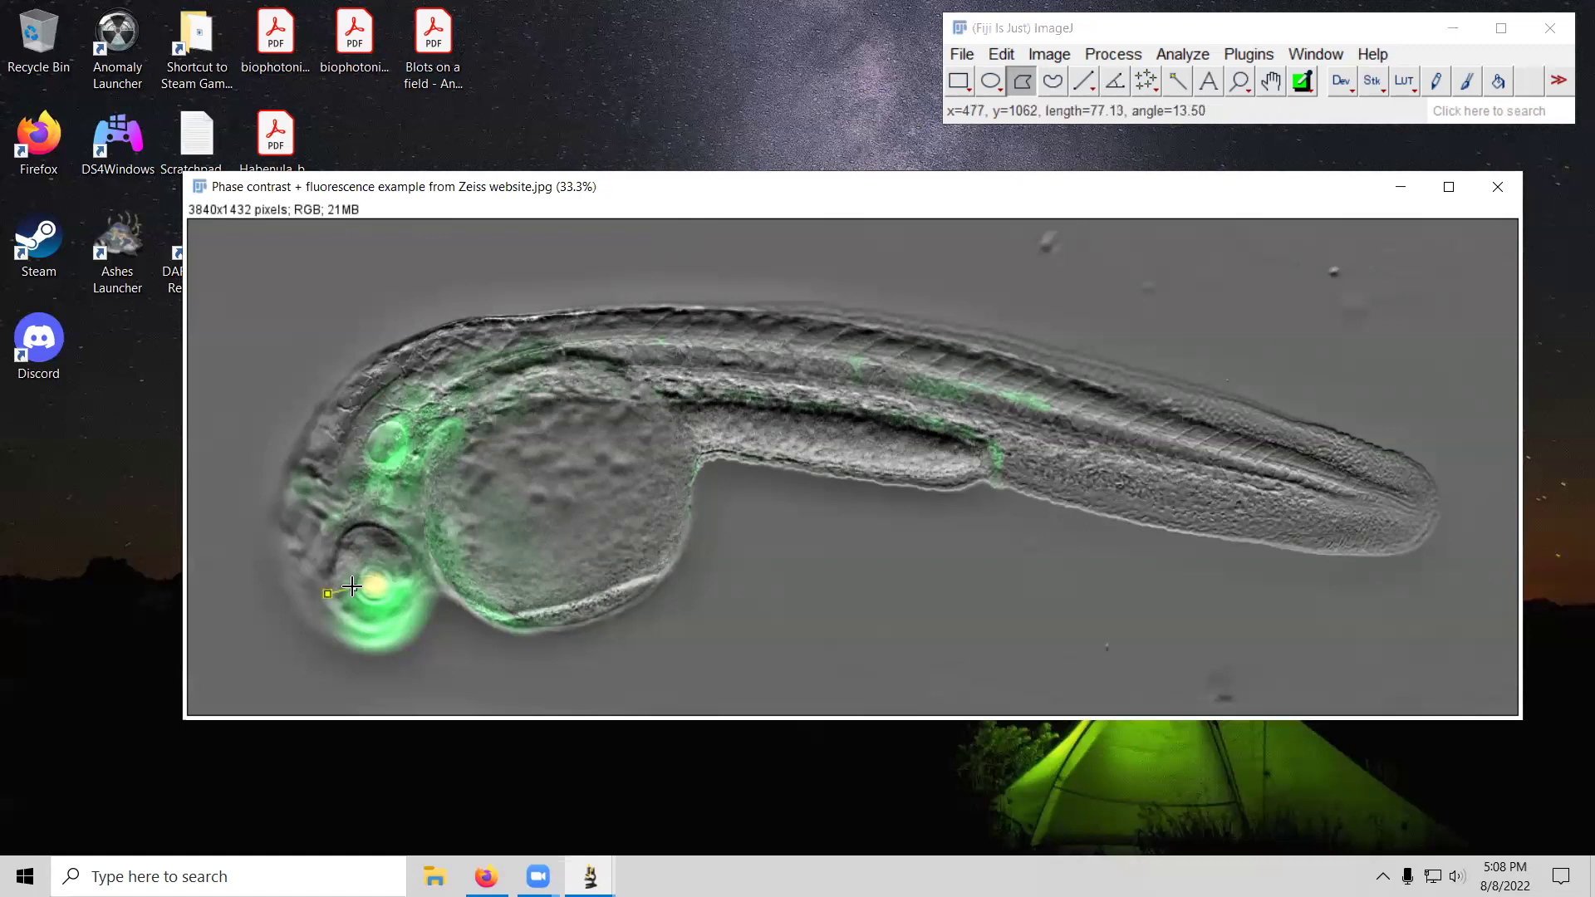
{"action": "left_click", "coordinate": [369, 583]}
{"action": "left_click", "coordinate": [402, 577]}
{"action": "left_click", "coordinate": [422, 580]}
{"action": "left_click", "coordinate": [417, 597]}
{"action": "left_click", "coordinate": [409, 612]}
{"action": "left_click", "coordinate": [393, 620]}
{"action": "left_click", "coordinate": [363, 623]}
{"action": "left_click", "coordinate": [353, 621]}
{"action": "left_click", "coordinate": [333, 608]}
{"action": "double_click", "coordinate": [327, 594]}
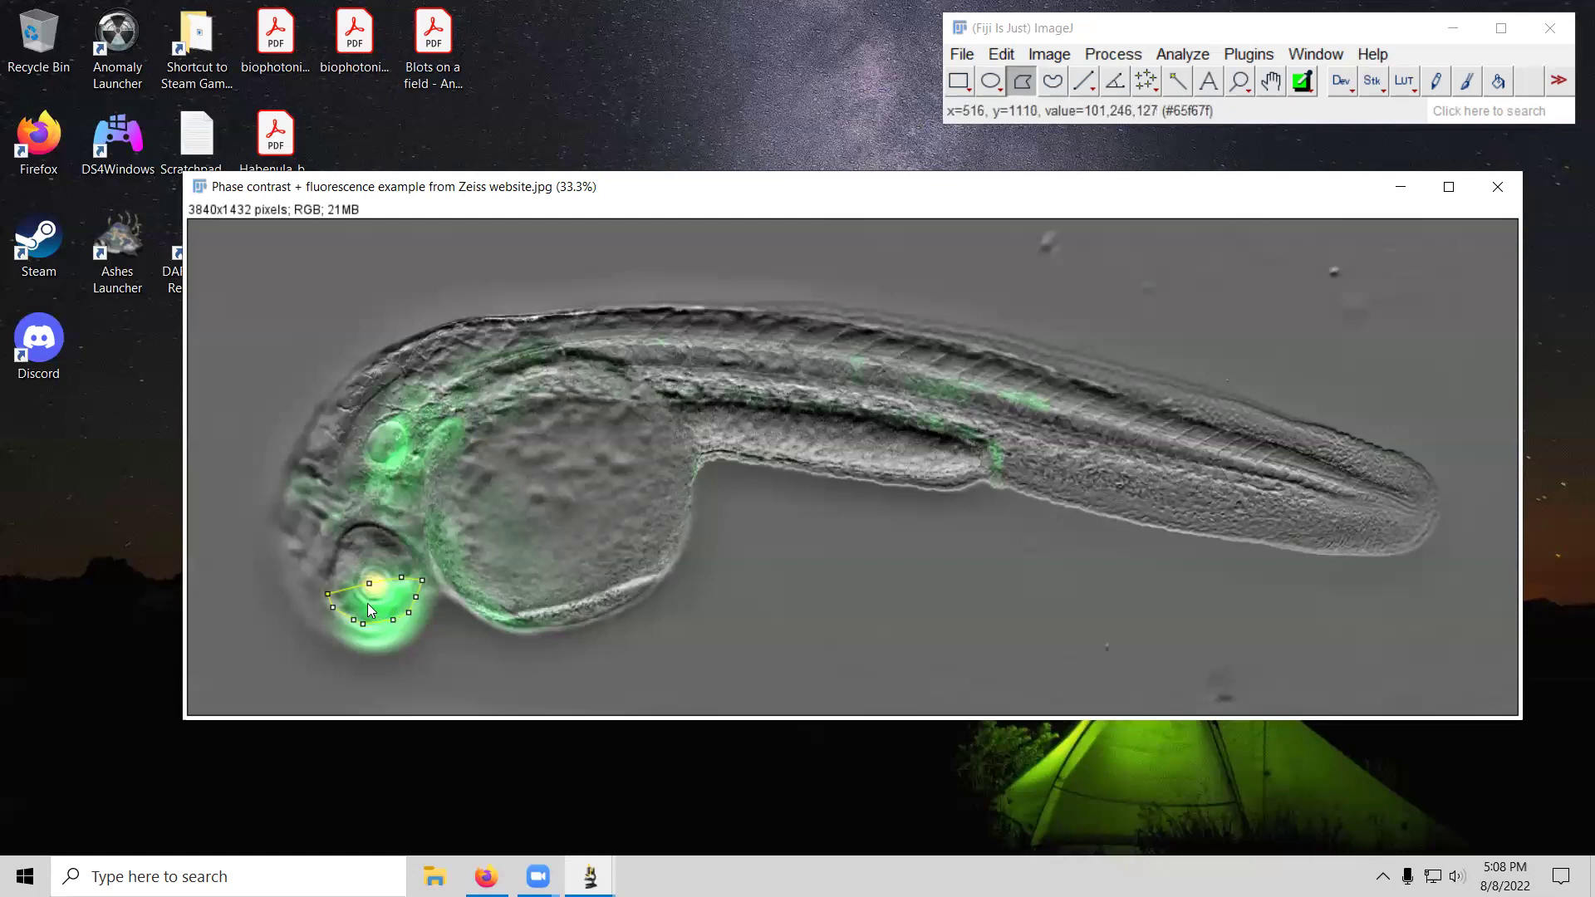
Step: Zoom in, drag three polygon vertices to hug the green eye, then zoom back out
{"action": "scroll", "coordinate": [370, 607], "scroll_direction": "up", "scroll_amount": 3}
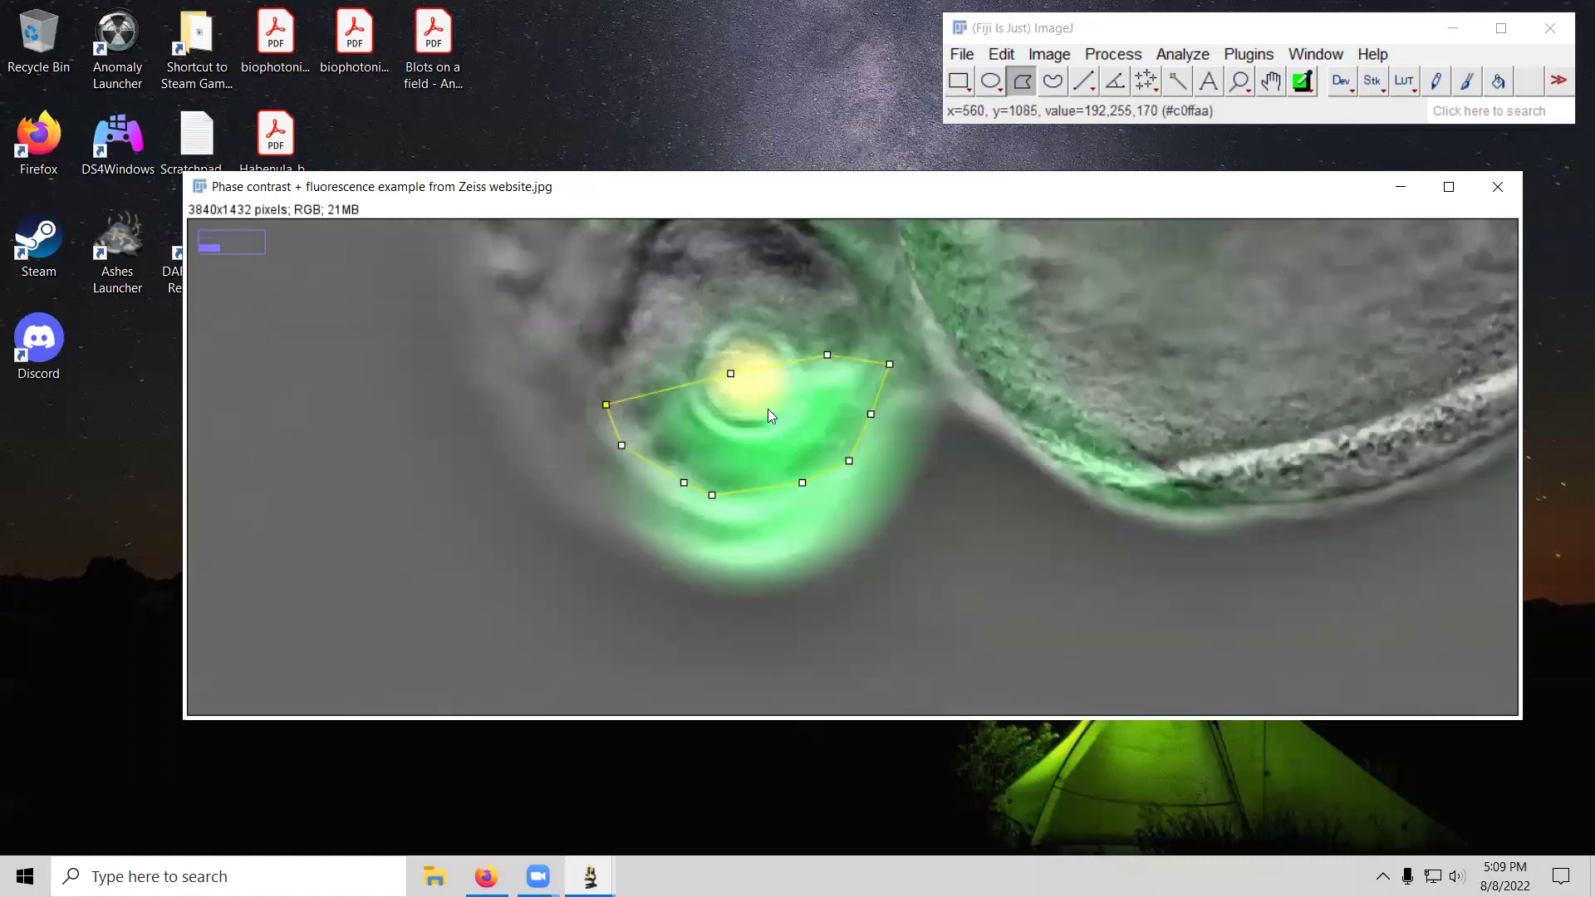
{"action": "scroll", "coordinate": [759, 421], "scroll_direction": "up", "scroll_amount": 2}
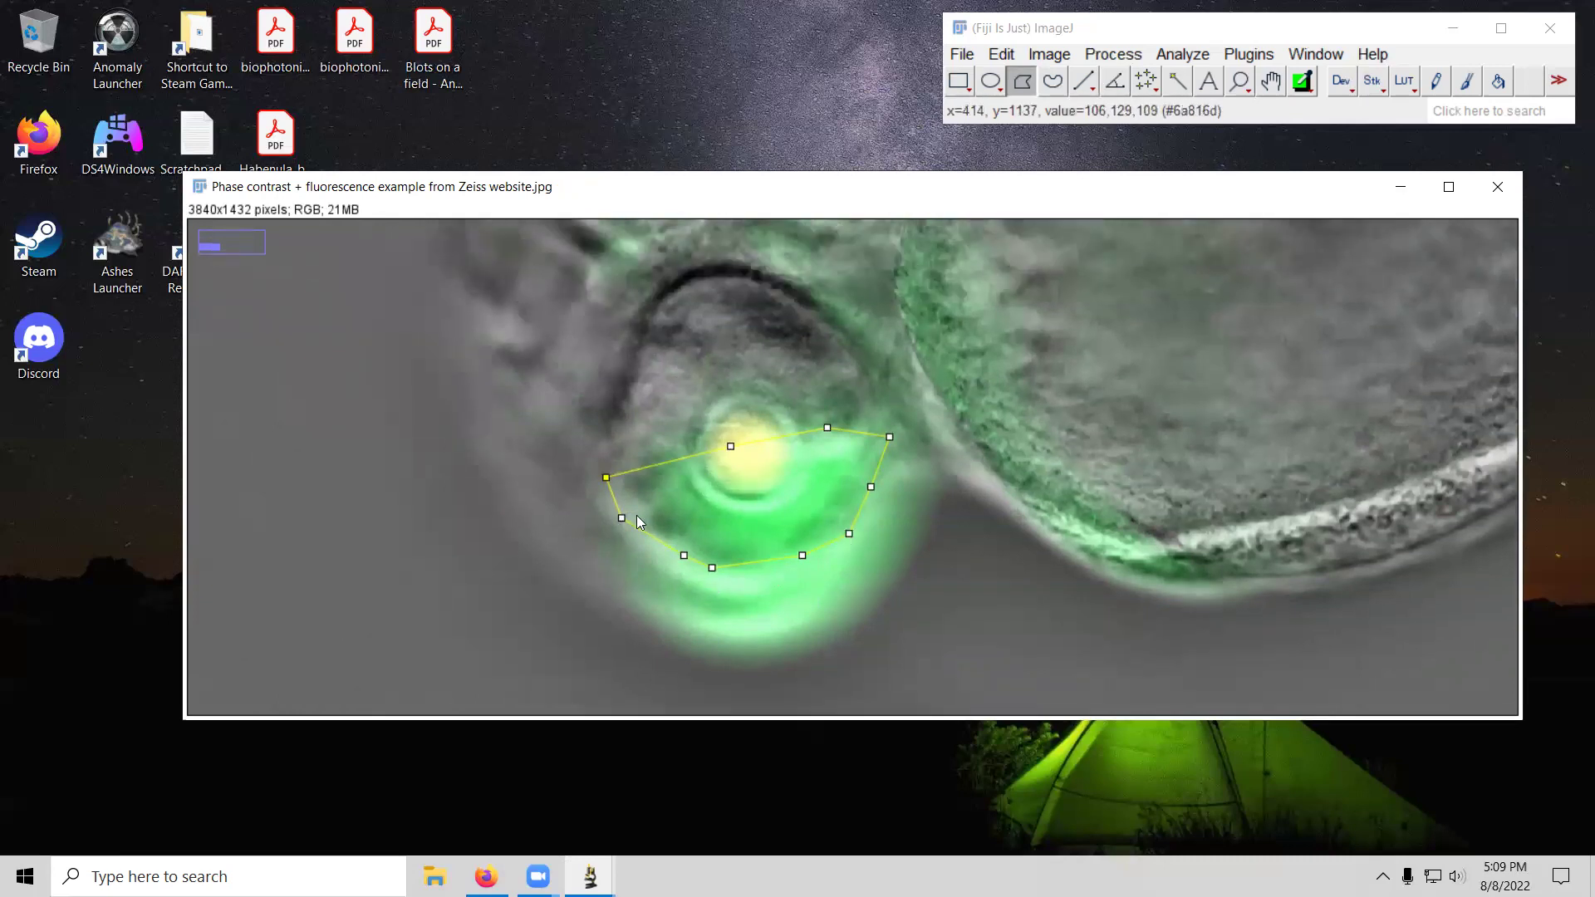
{"action": "left_click_drag", "start_coordinate": [712, 567], "coordinate": [845, 524]}
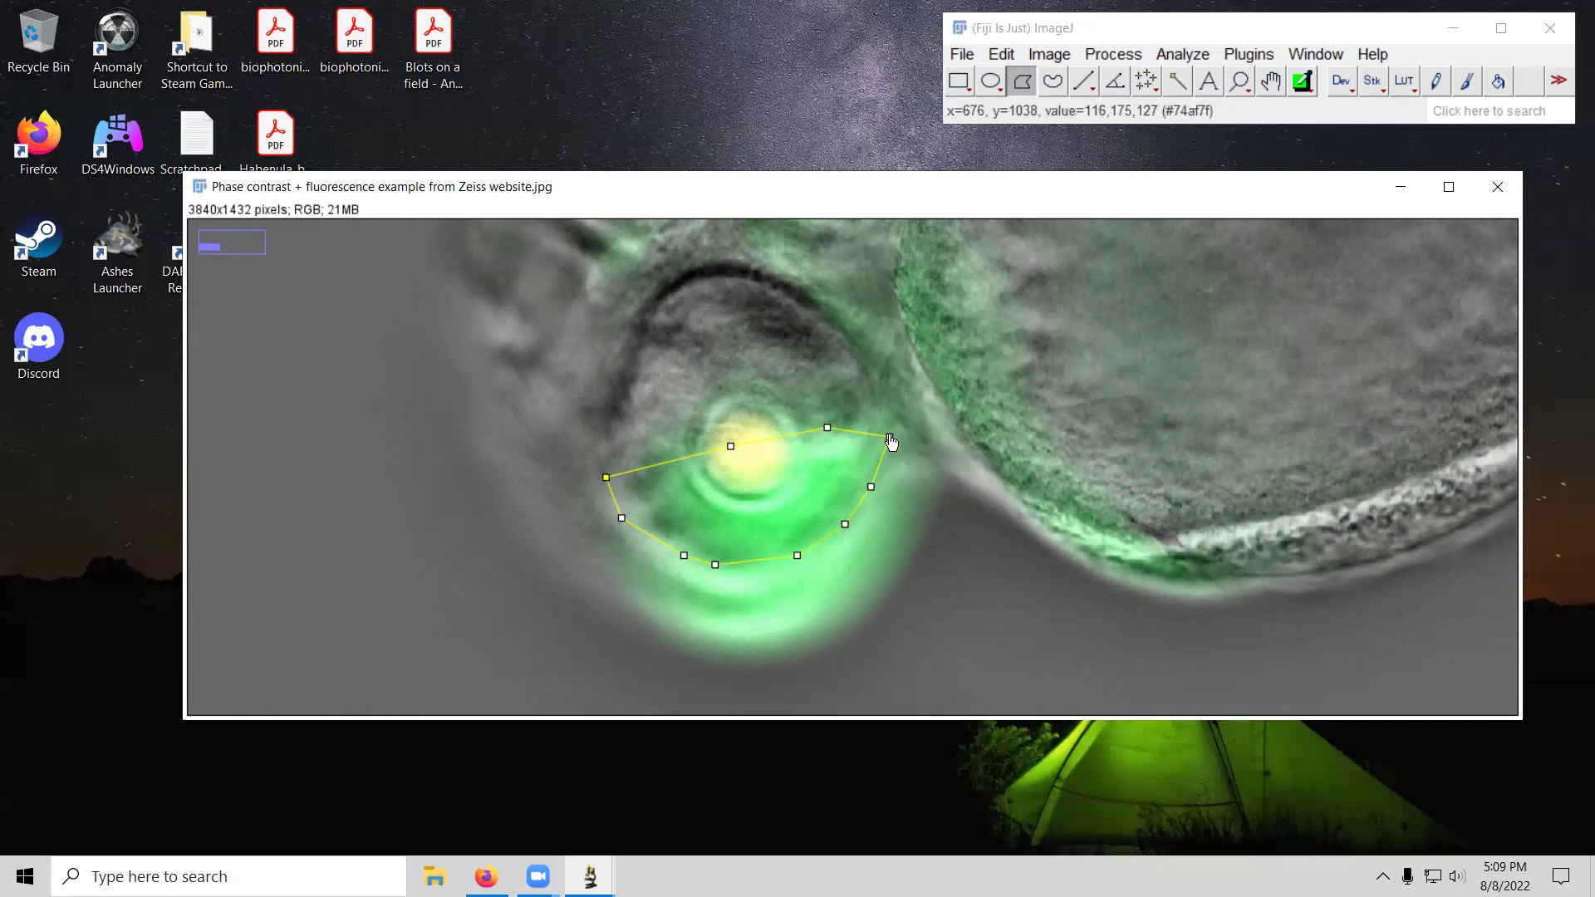
{"action": "left_click_drag", "start_coordinate": [890, 437], "coordinate": [881, 433]}
{"action": "left_click_drag", "start_coordinate": [606, 477], "coordinate": [613, 476]}
{"action": "key", "text": "minus"}
{"action": "key", "text": "minus"}
{"action": "key", "text": "minus"}
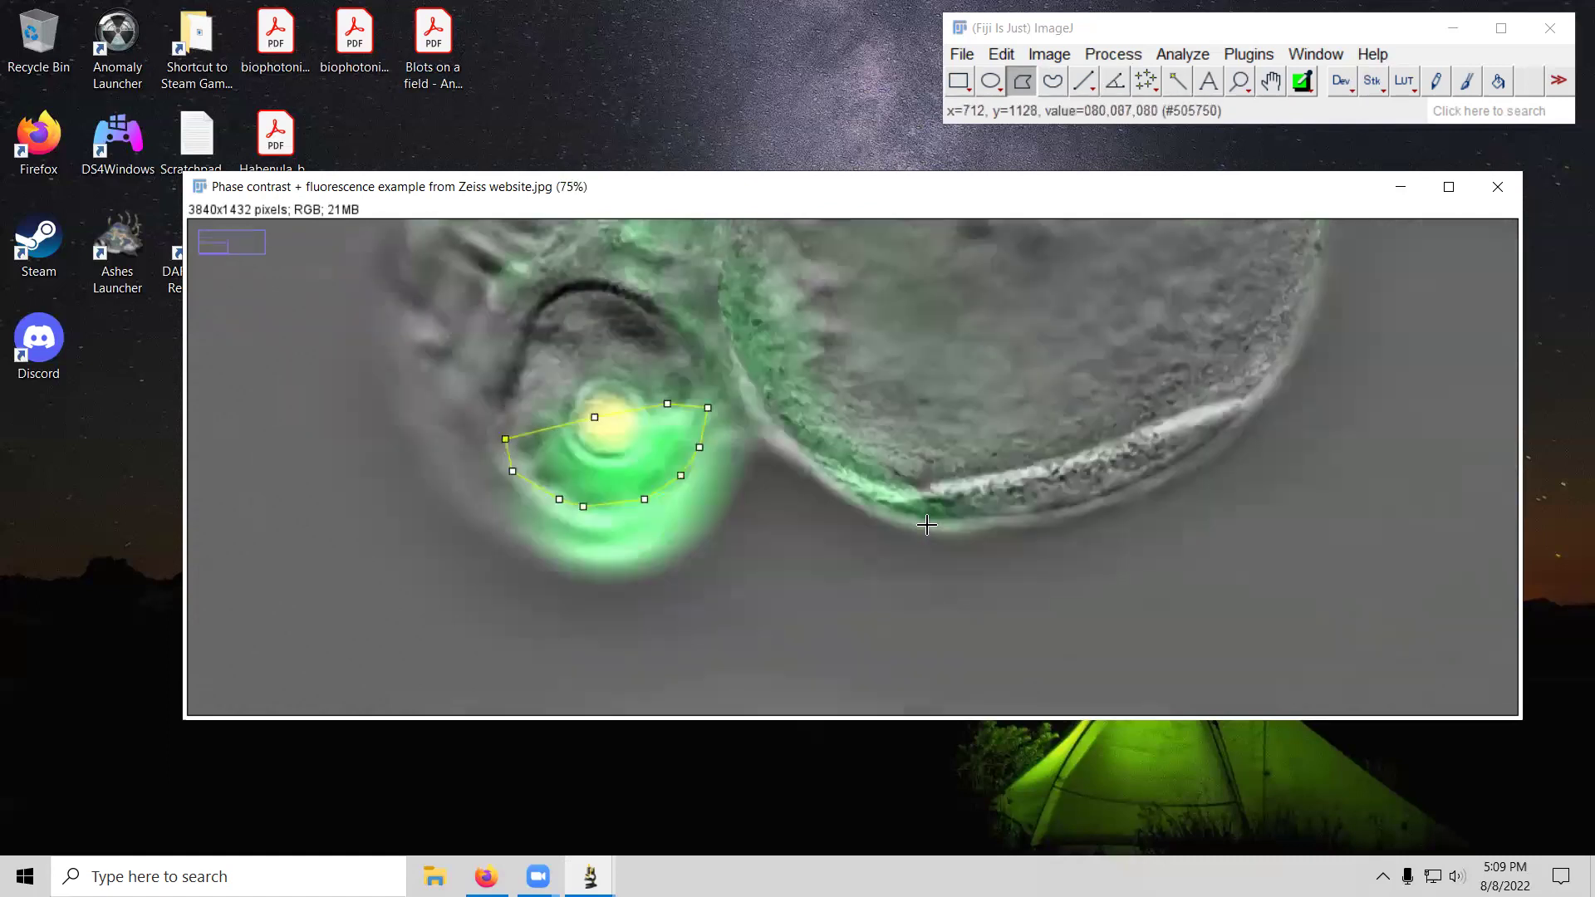
{"action": "key", "text": "minus"}
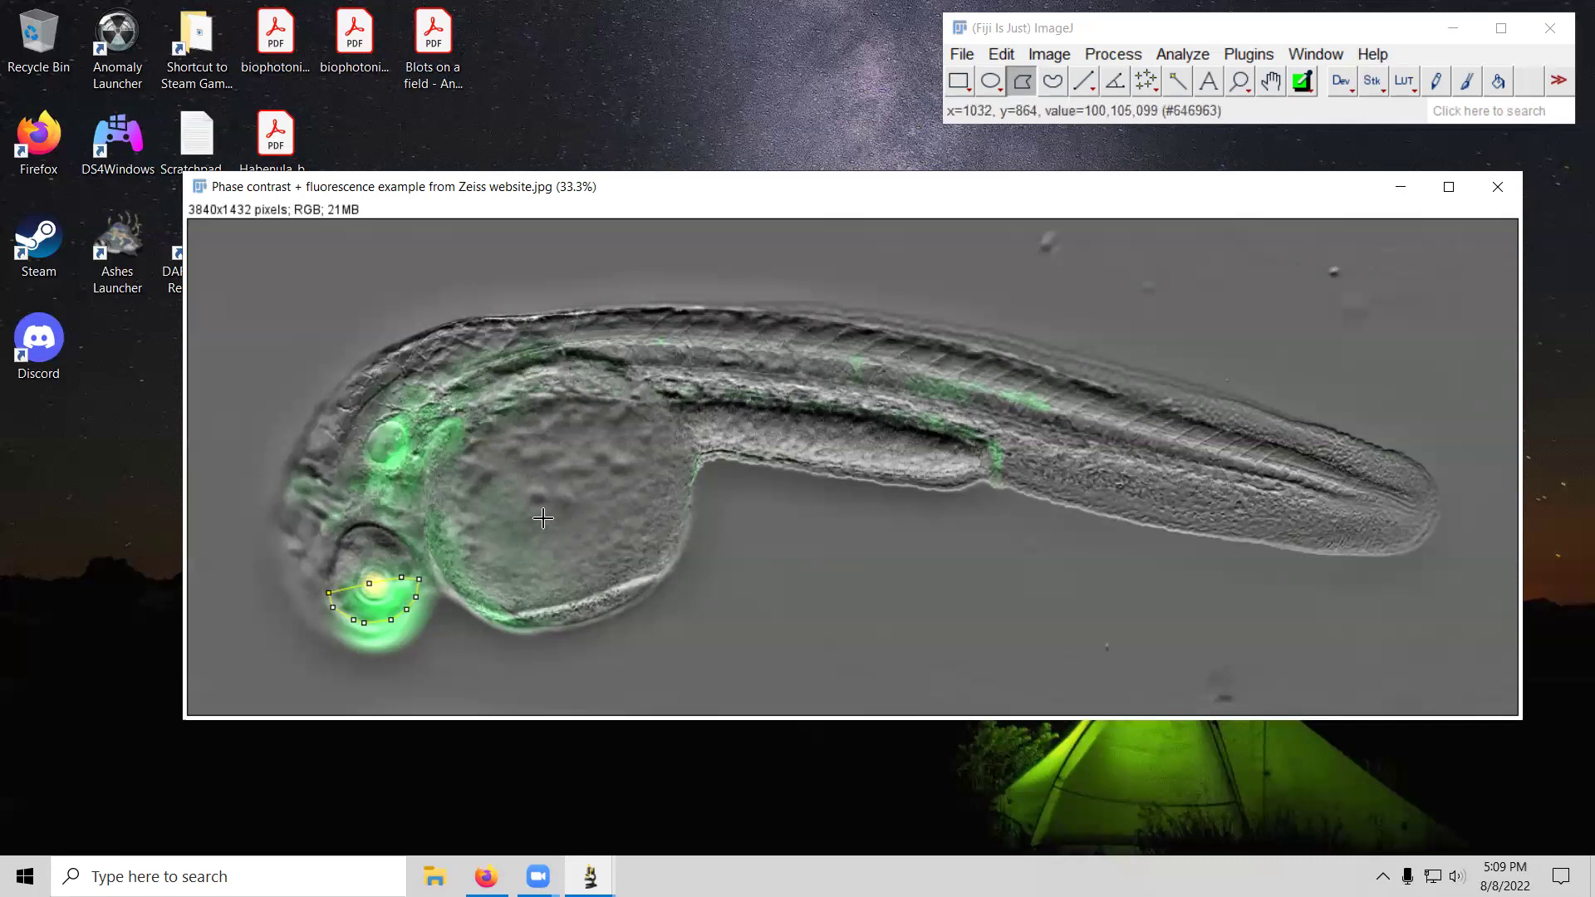
Step: Run Analyze > Color Histogram on the eye selection, giving a green mean of 216.327
{"action": "left_click", "coordinate": [1180, 55]}
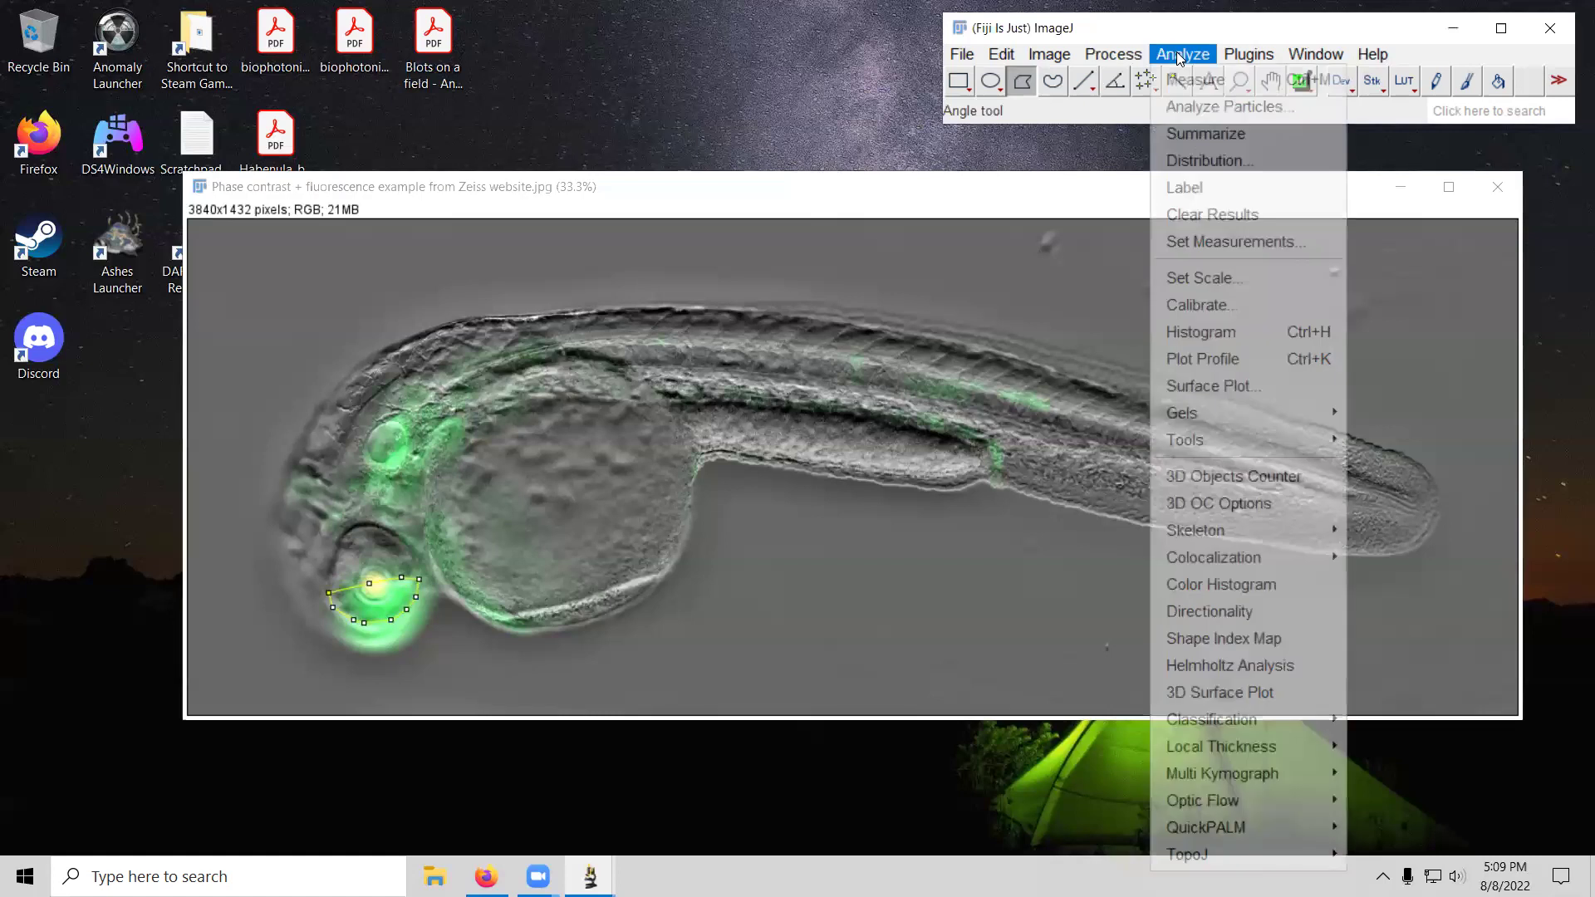
{"action": "left_click", "coordinate": [1175, 585]}
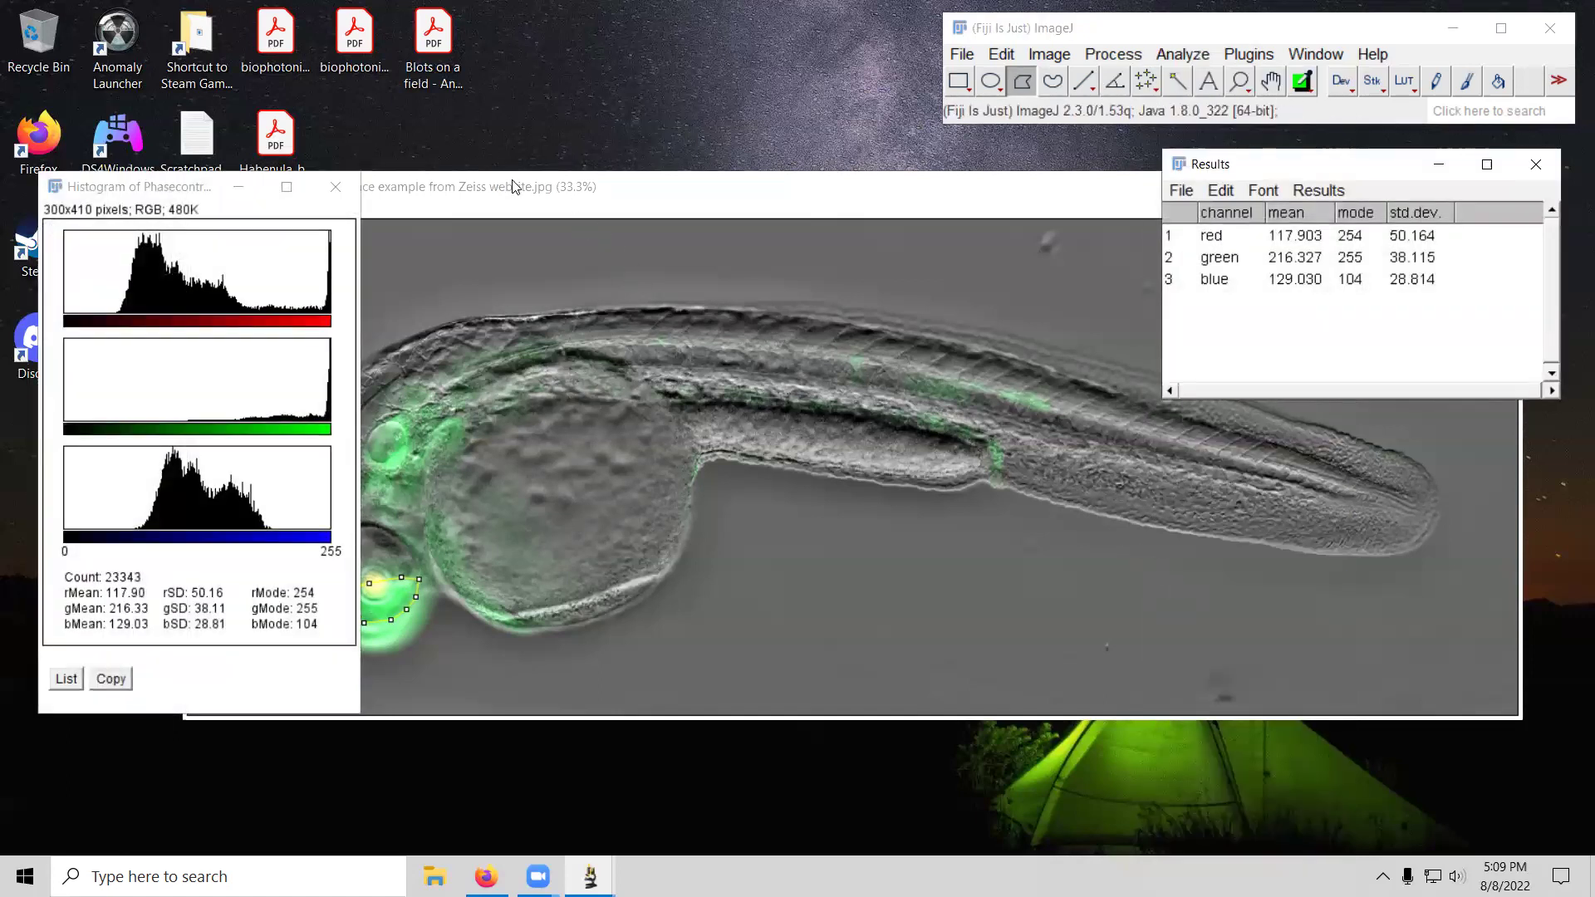
{"action": "left_click", "coordinate": [176, 191]}
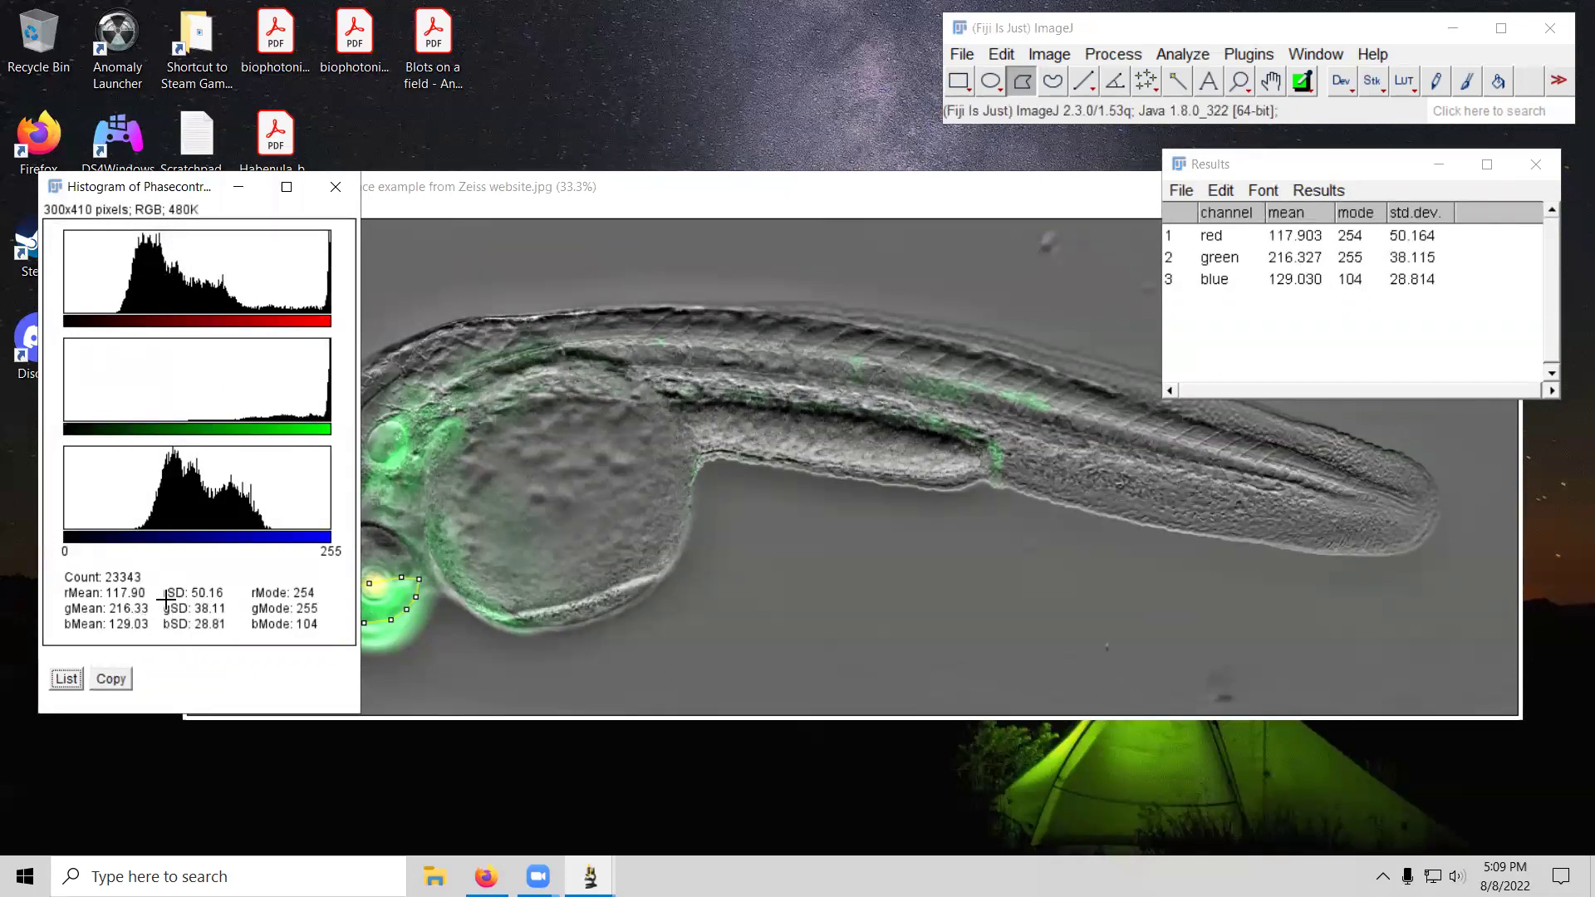
{"action": "mouse_move", "coordinate": [185, 393]}
Step: Deselect the eye outline and run Color Histogram on the whole image, green mean 106.727
{"action": "left_click", "coordinate": [733, 193]}
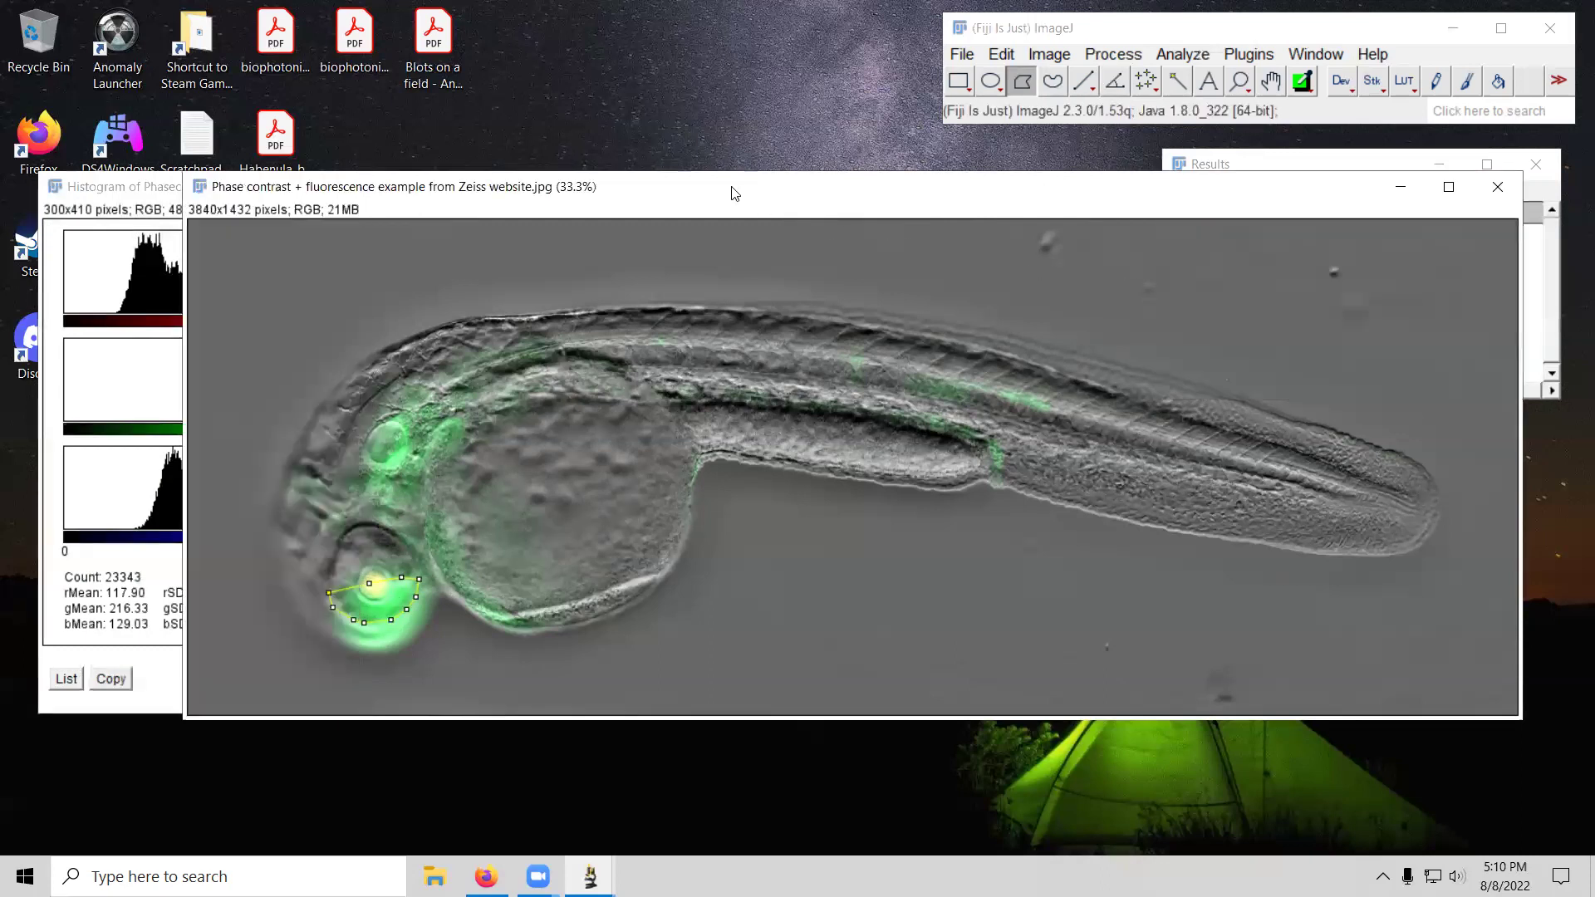
{"action": "left_click", "coordinate": [498, 276]}
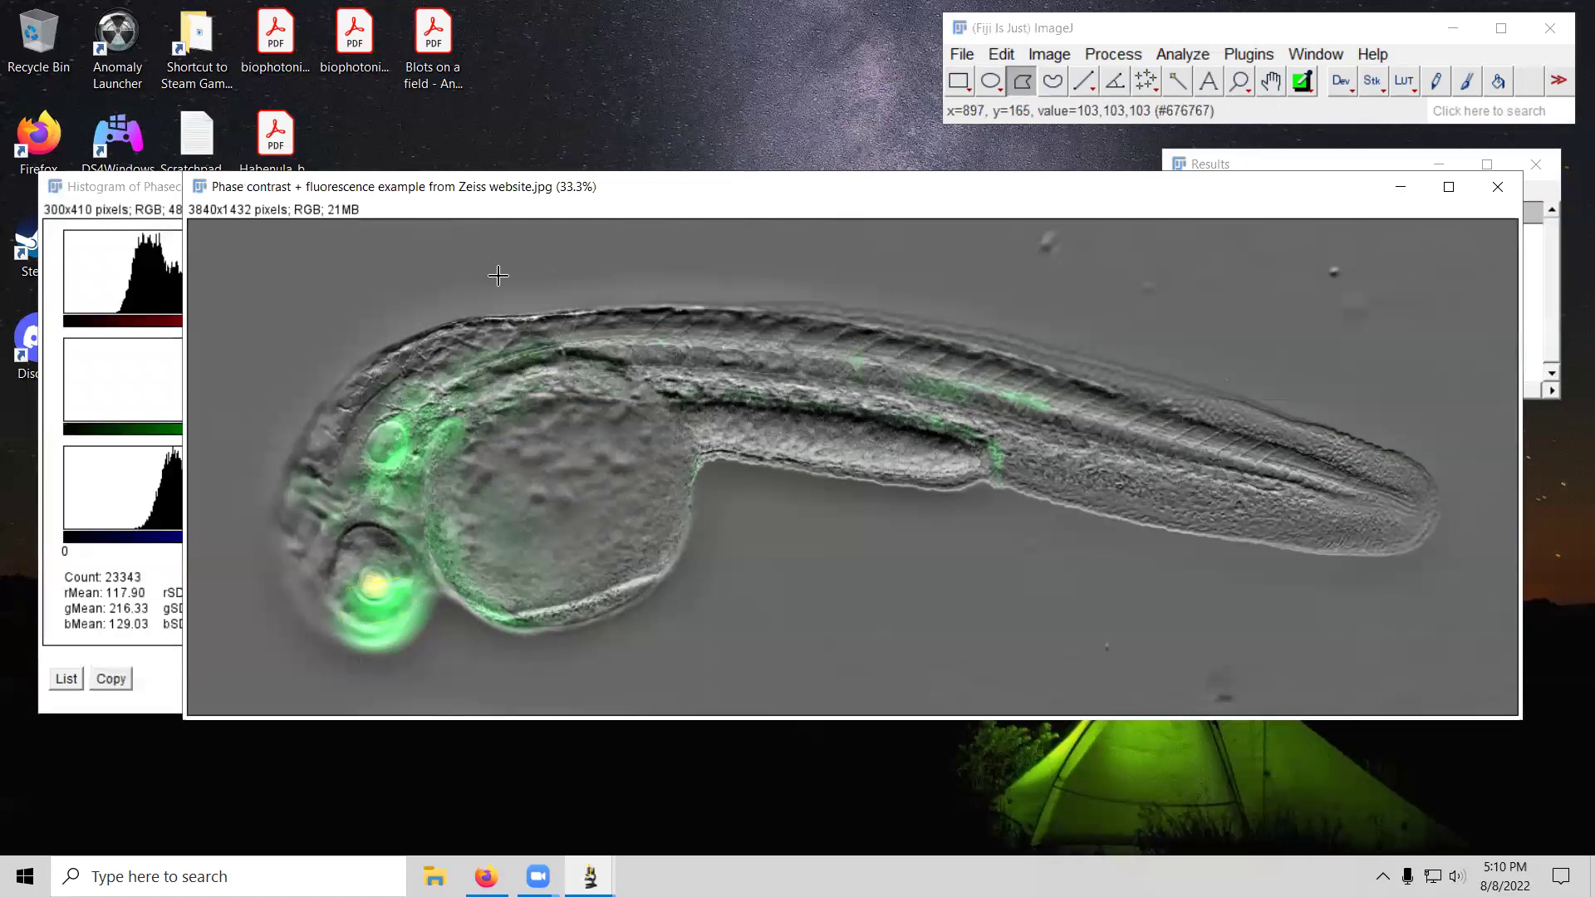
{"action": "left_click", "coordinate": [1547, 330]}
{"action": "left_click", "coordinate": [1171, 53]}
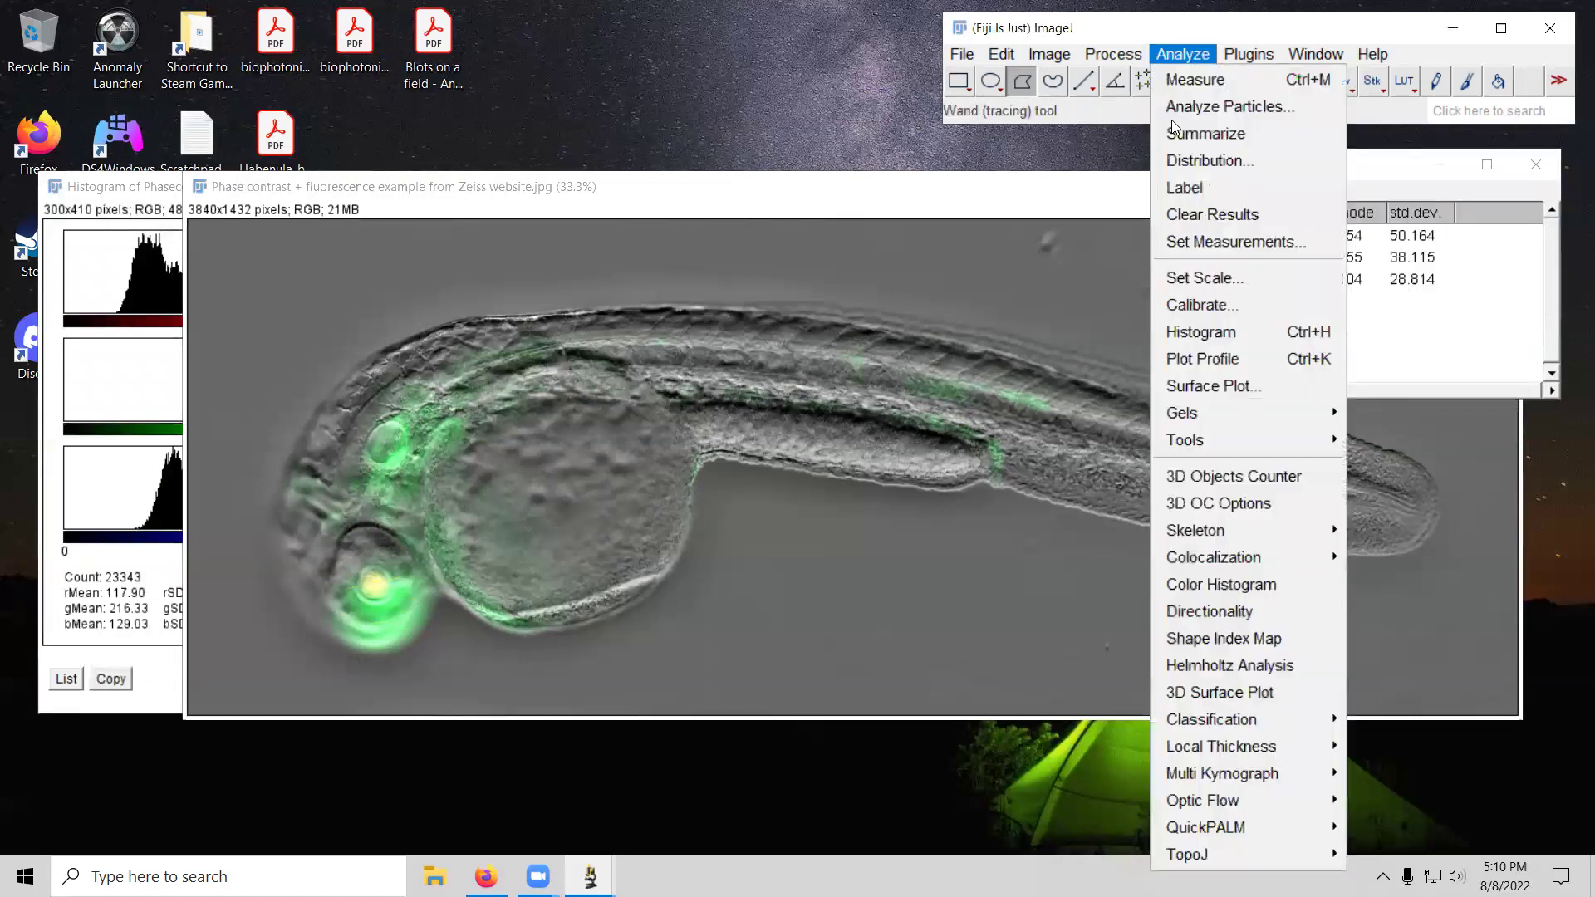
{"action": "left_click", "coordinate": [1219, 584]}
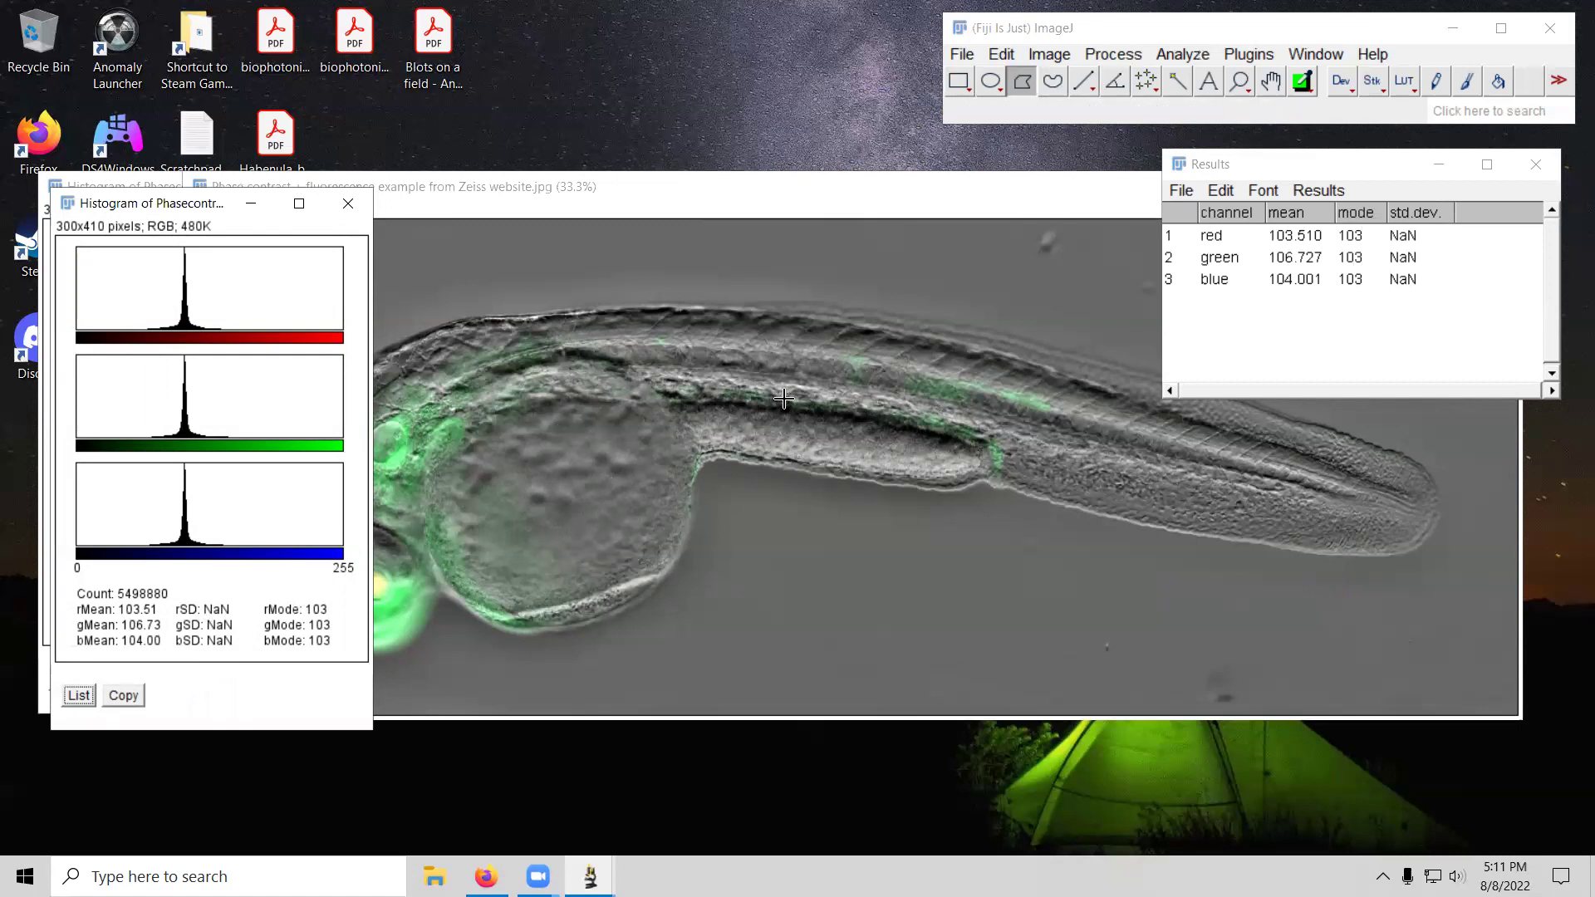
{"action": "left_click", "coordinate": [727, 198]}
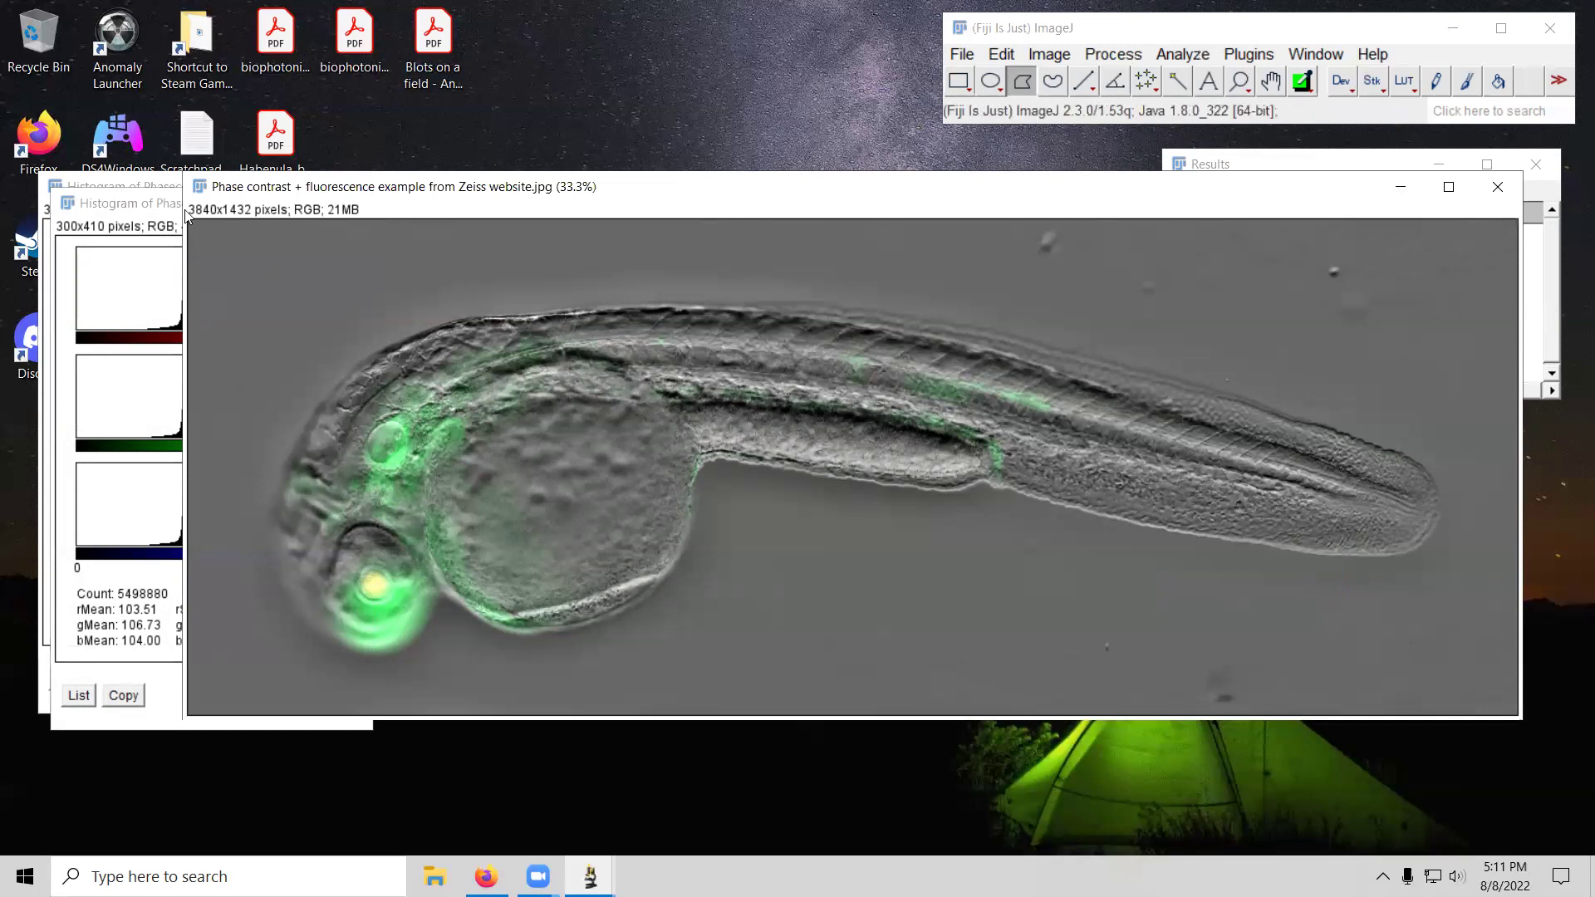
Step: Close the whole-image histogram window and clear a stray outline on the eye histogram
{"action": "left_click", "coordinate": [152, 208]}
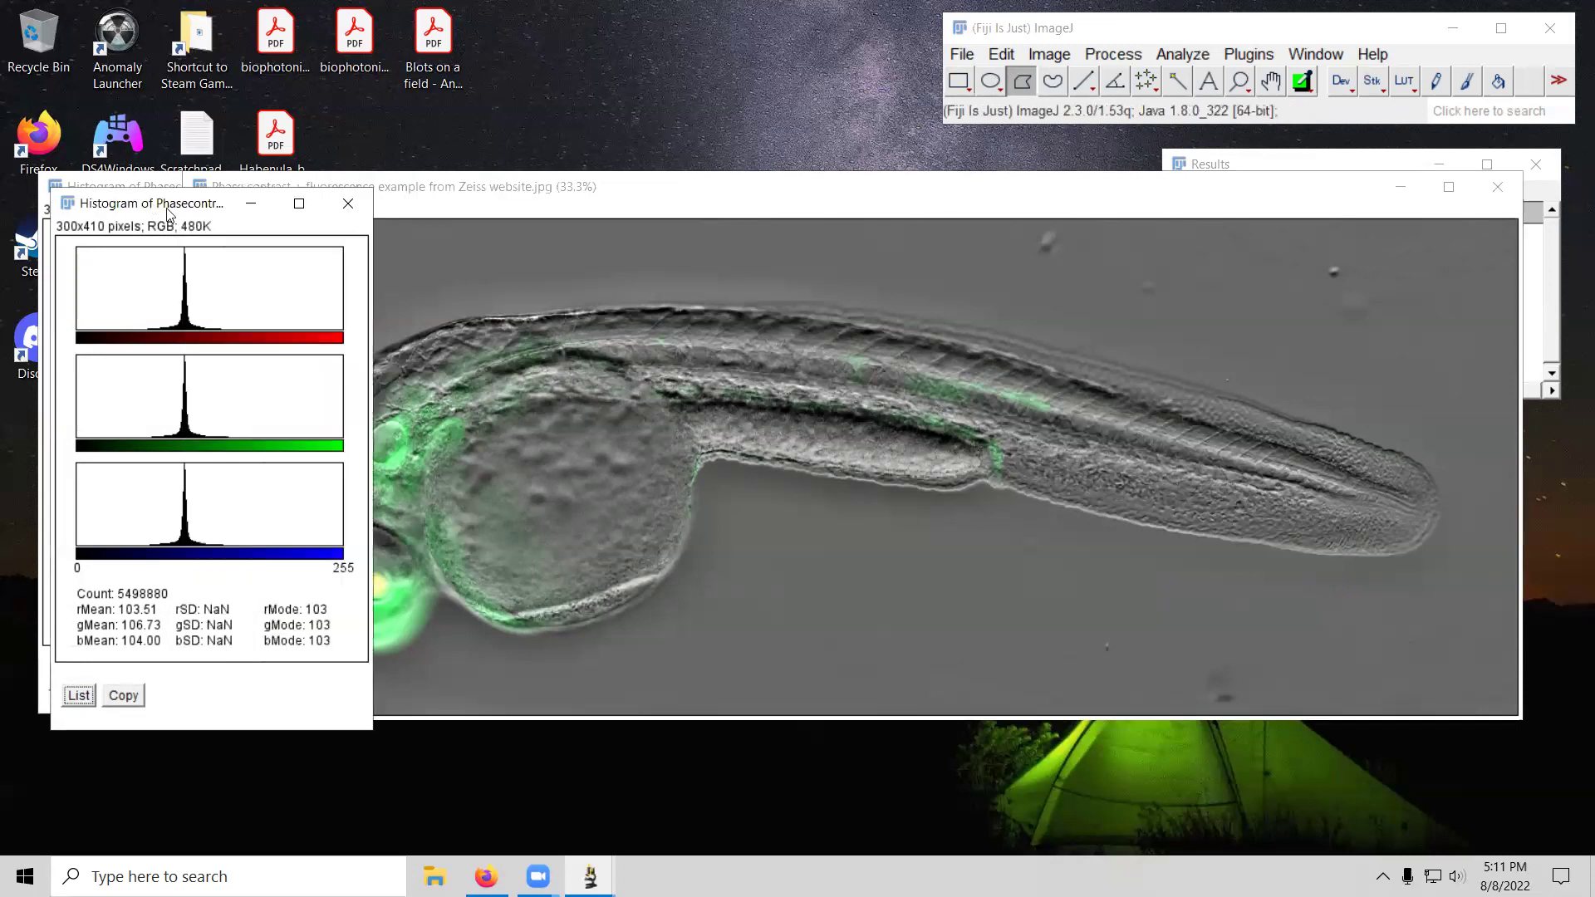
{"action": "left_click", "coordinate": [349, 203]}
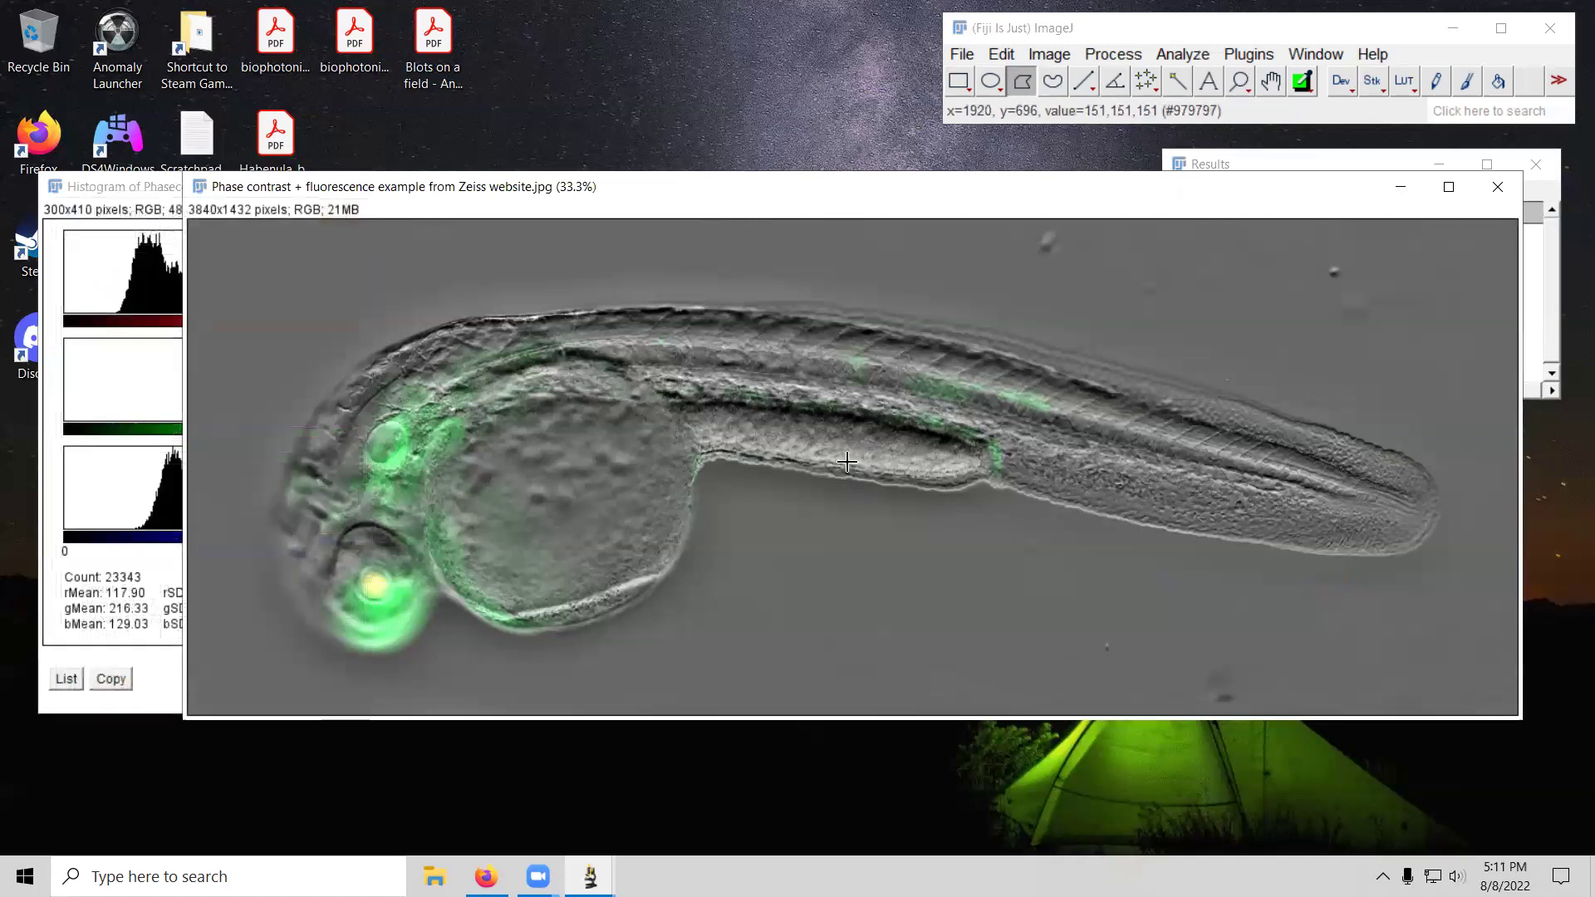
{"action": "left_click", "coordinate": [115, 598]}
{"action": "left_click", "coordinate": [104, 612]}
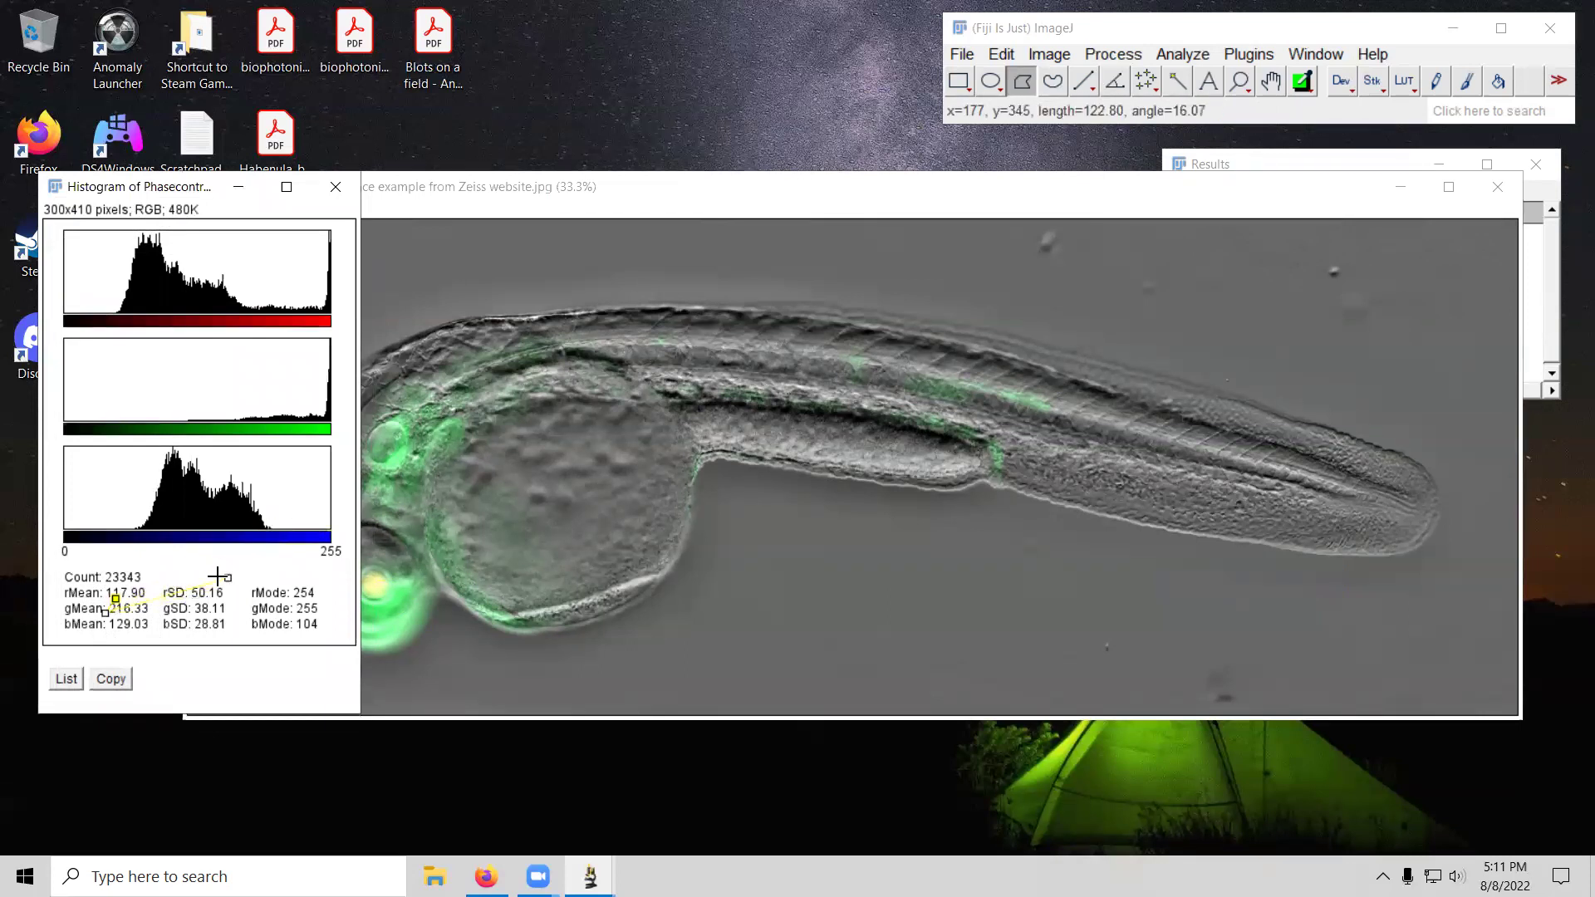
{"action": "left_click", "coordinate": [116, 597]}
{"action": "left_click", "coordinate": [617, 191]}
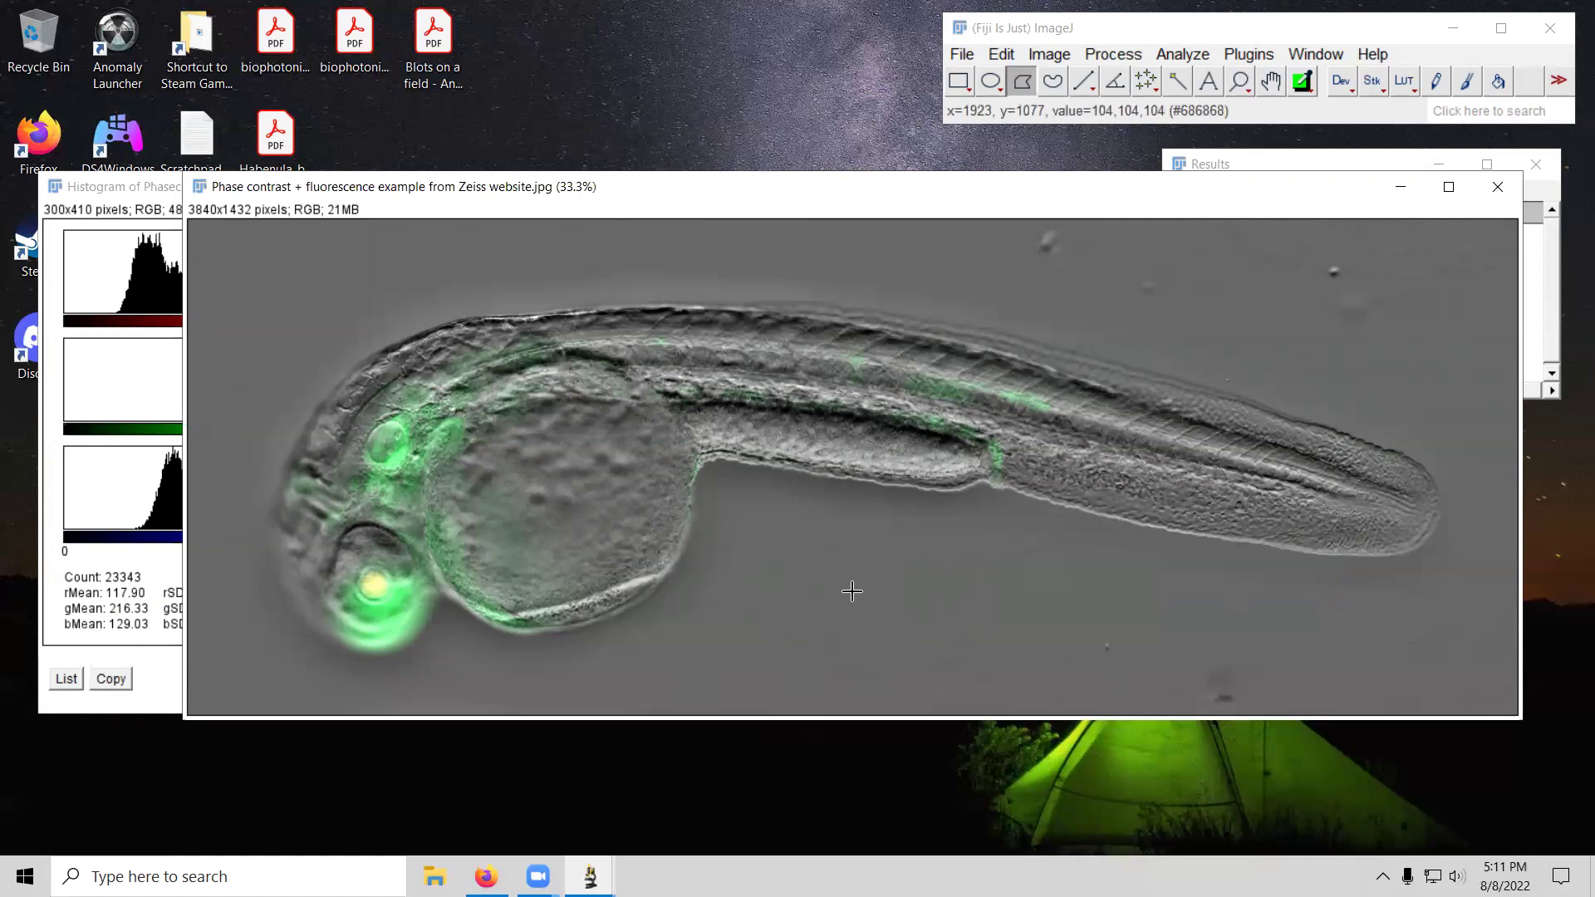
{"action": "left_click", "coordinate": [138, 193]}
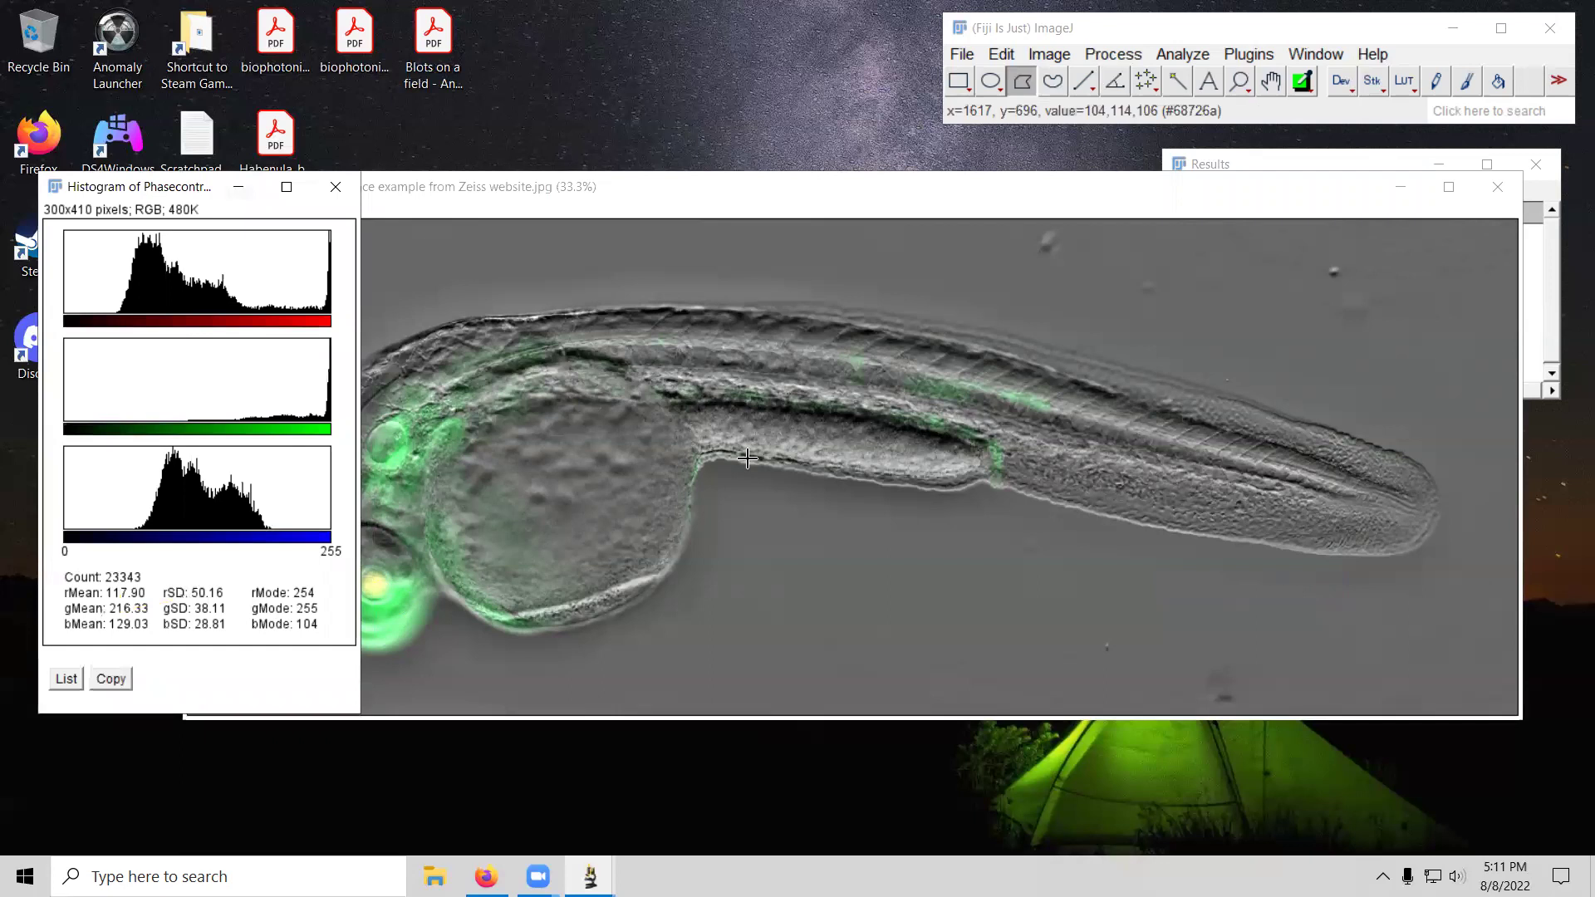
{"action": "left_click", "coordinate": [678, 195]}
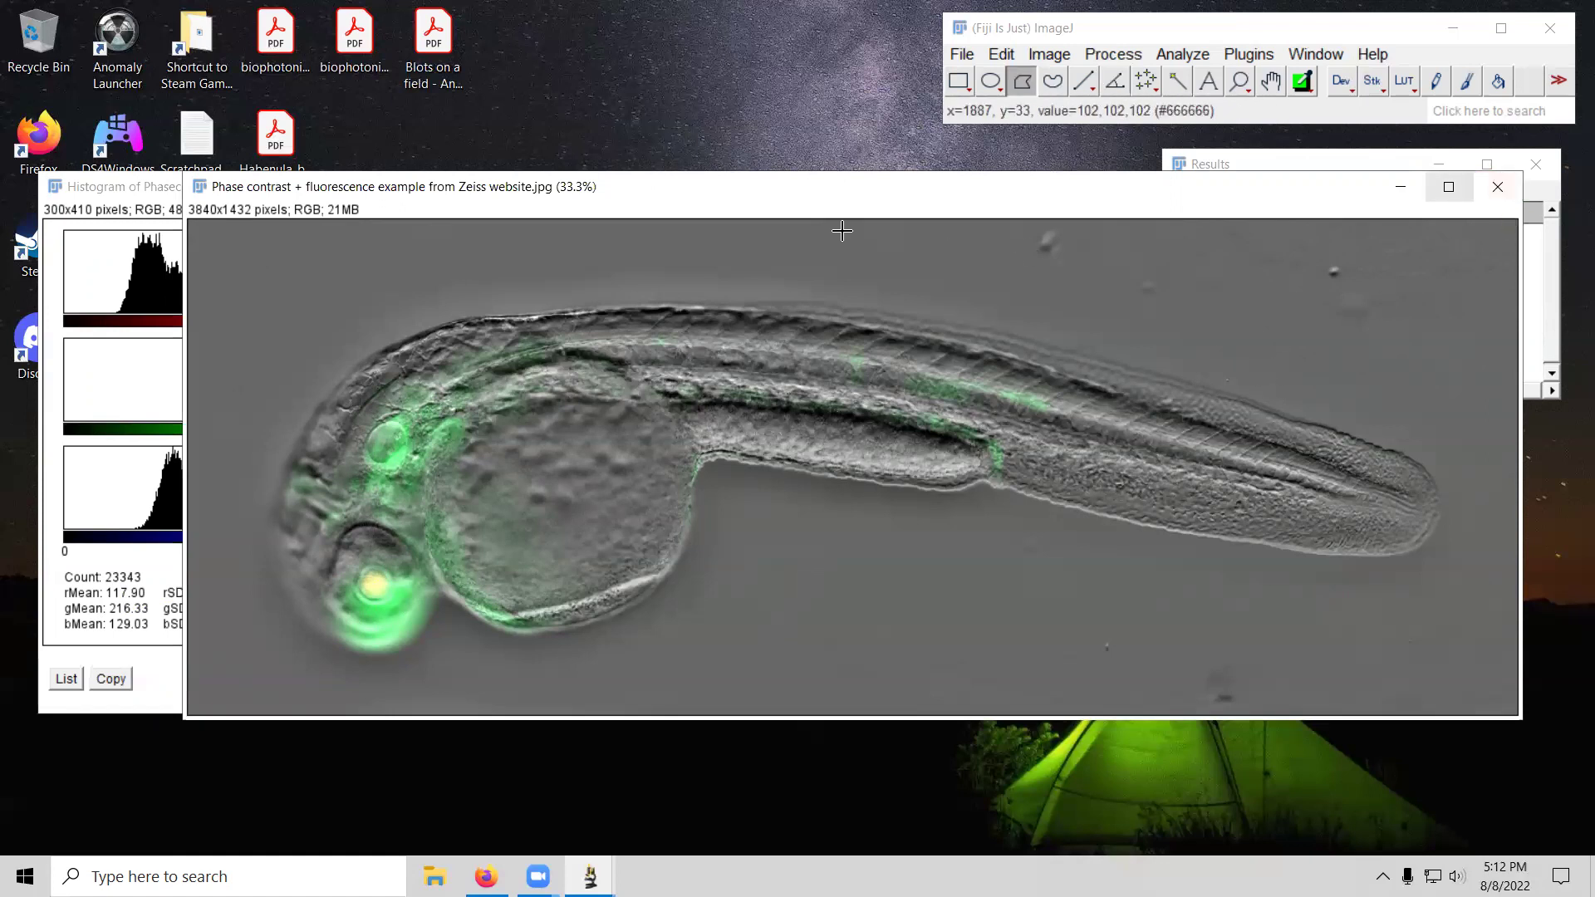
Step: Close the Results table, discarding the measurements without saving
{"action": "left_click", "coordinate": [1290, 168]}
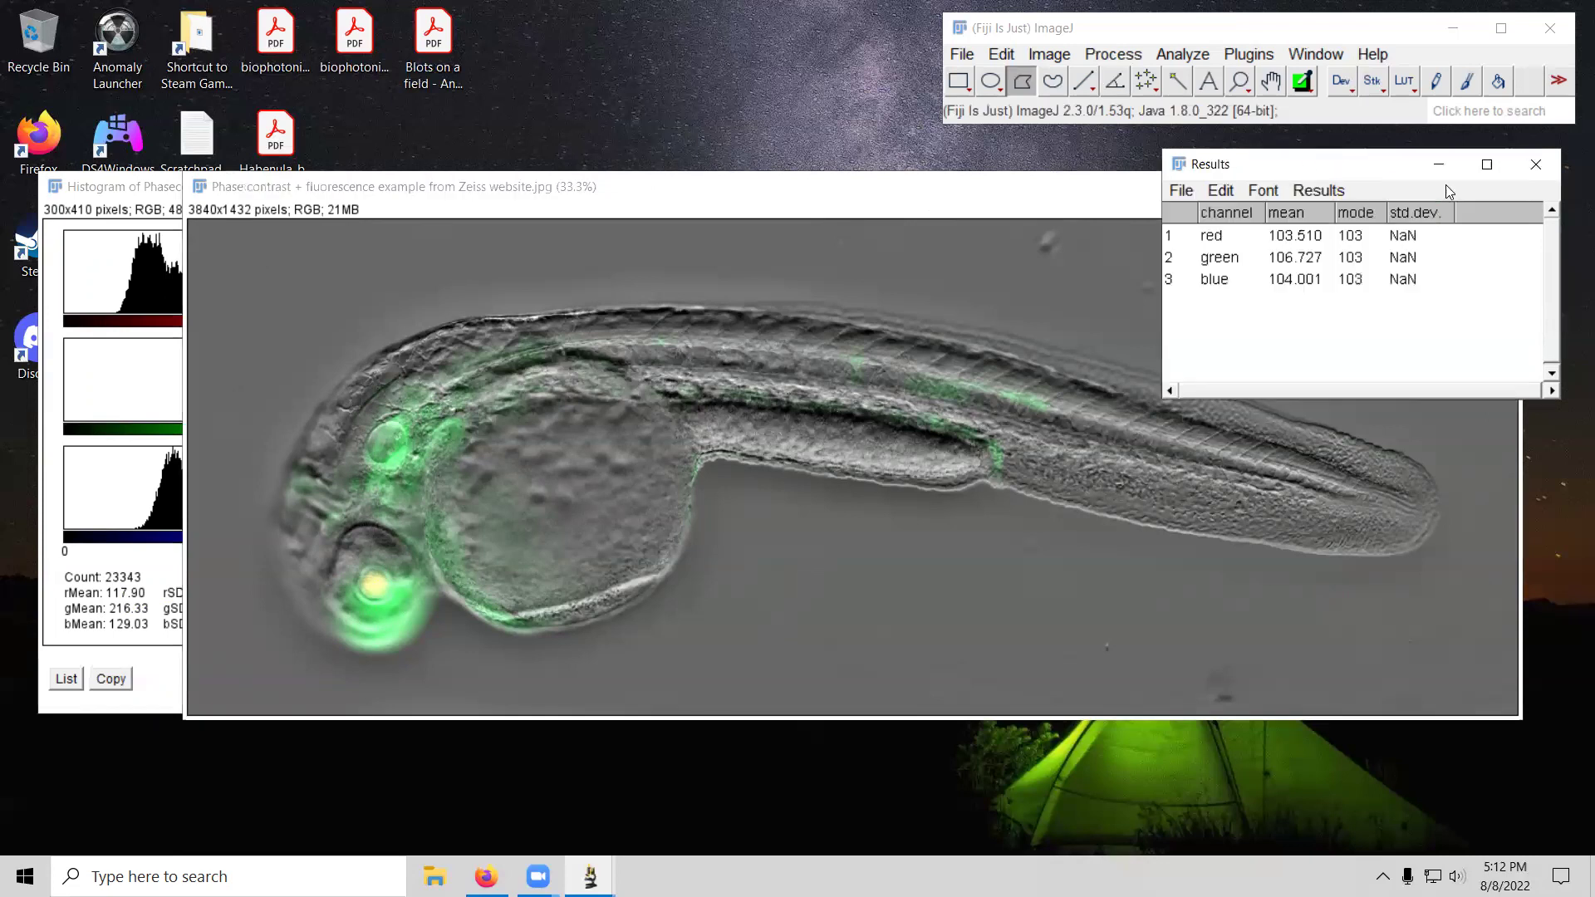
{"action": "left_click", "coordinate": [1535, 166]}
{"action": "left_click", "coordinate": [791, 285]}
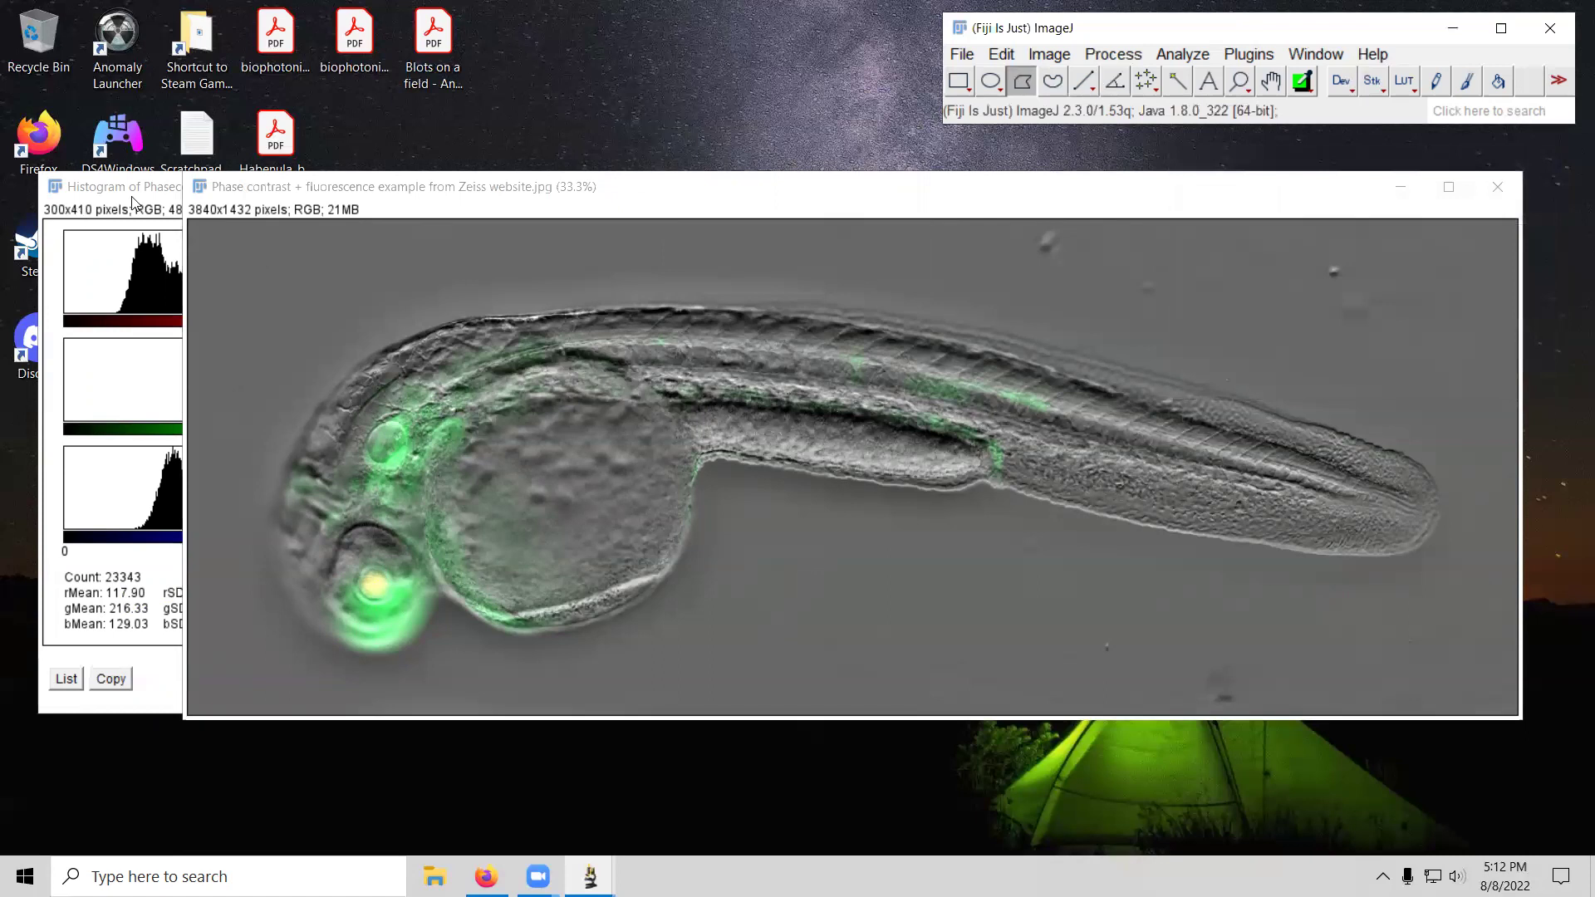
{"action": "left_click", "coordinate": [138, 621]}
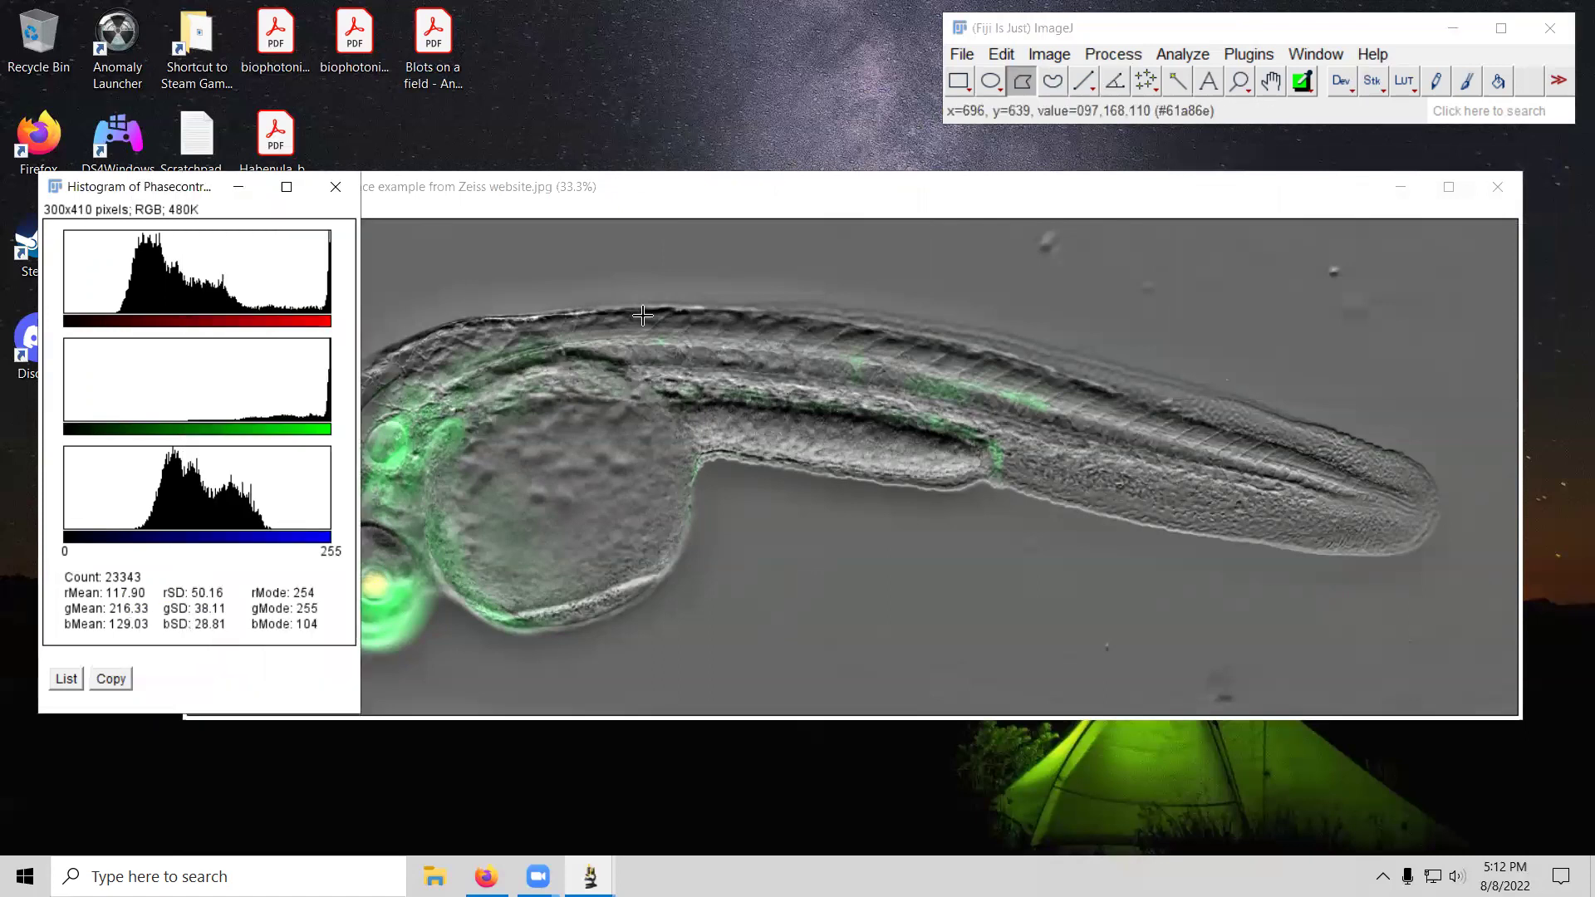
{"action": "left_click", "coordinate": [771, 203]}
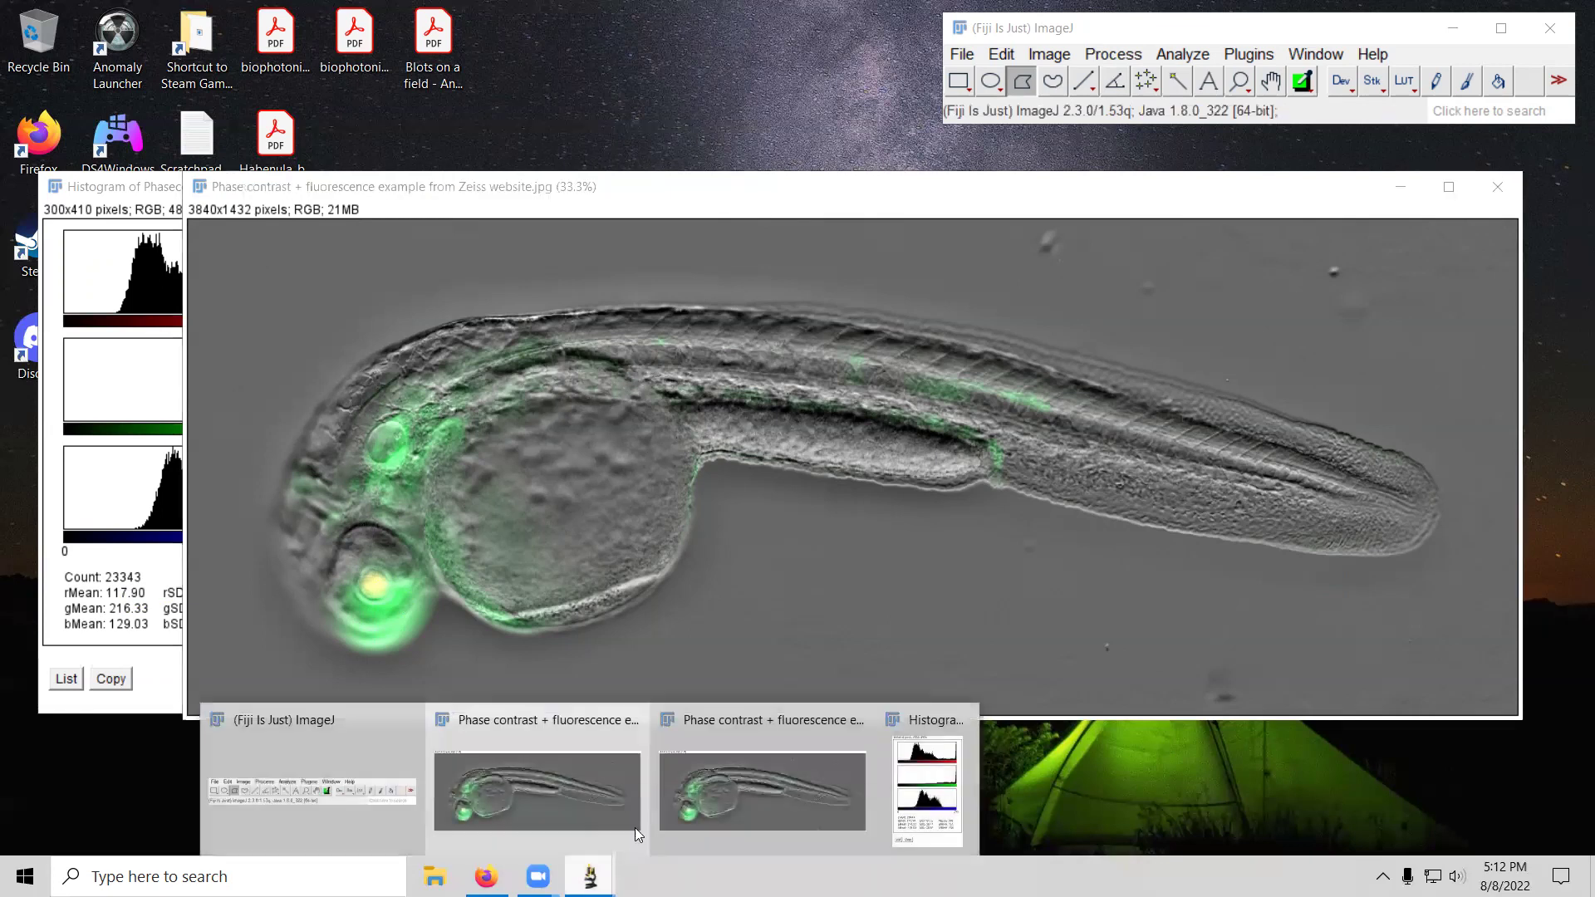
Step: Duplicate the embryo image and move the colour copy aside
{"action": "left_click", "coordinate": [696, 778]}
{"action": "key", "text": "ctrl+shift+d"}
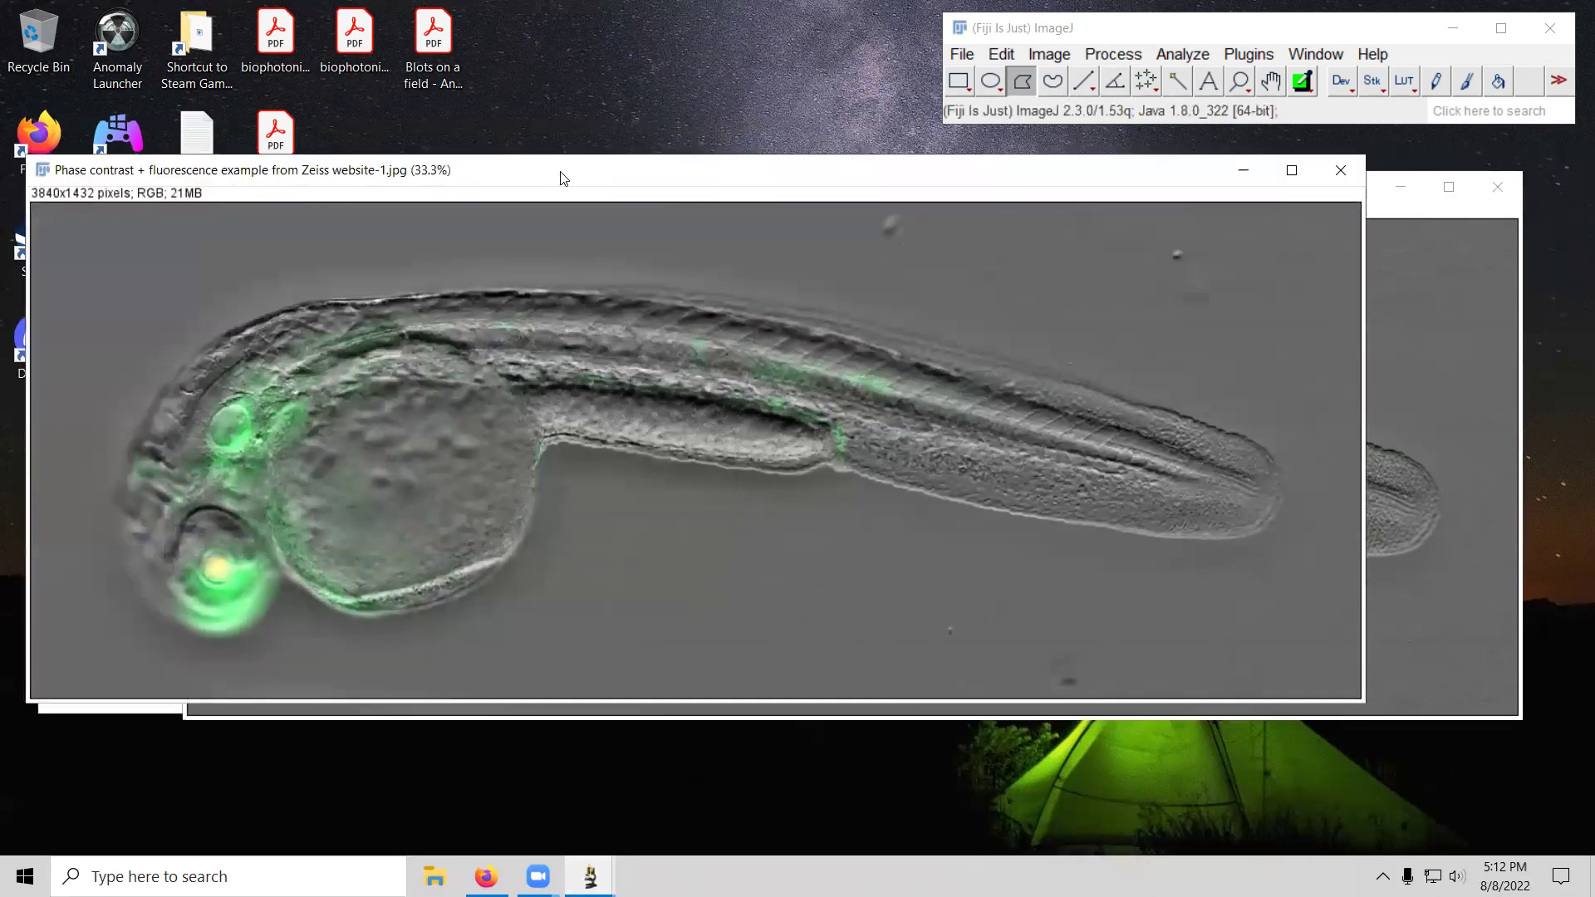
{"action": "left_click_drag", "start_coordinate": [360, 181], "coordinate": [579, 298]}
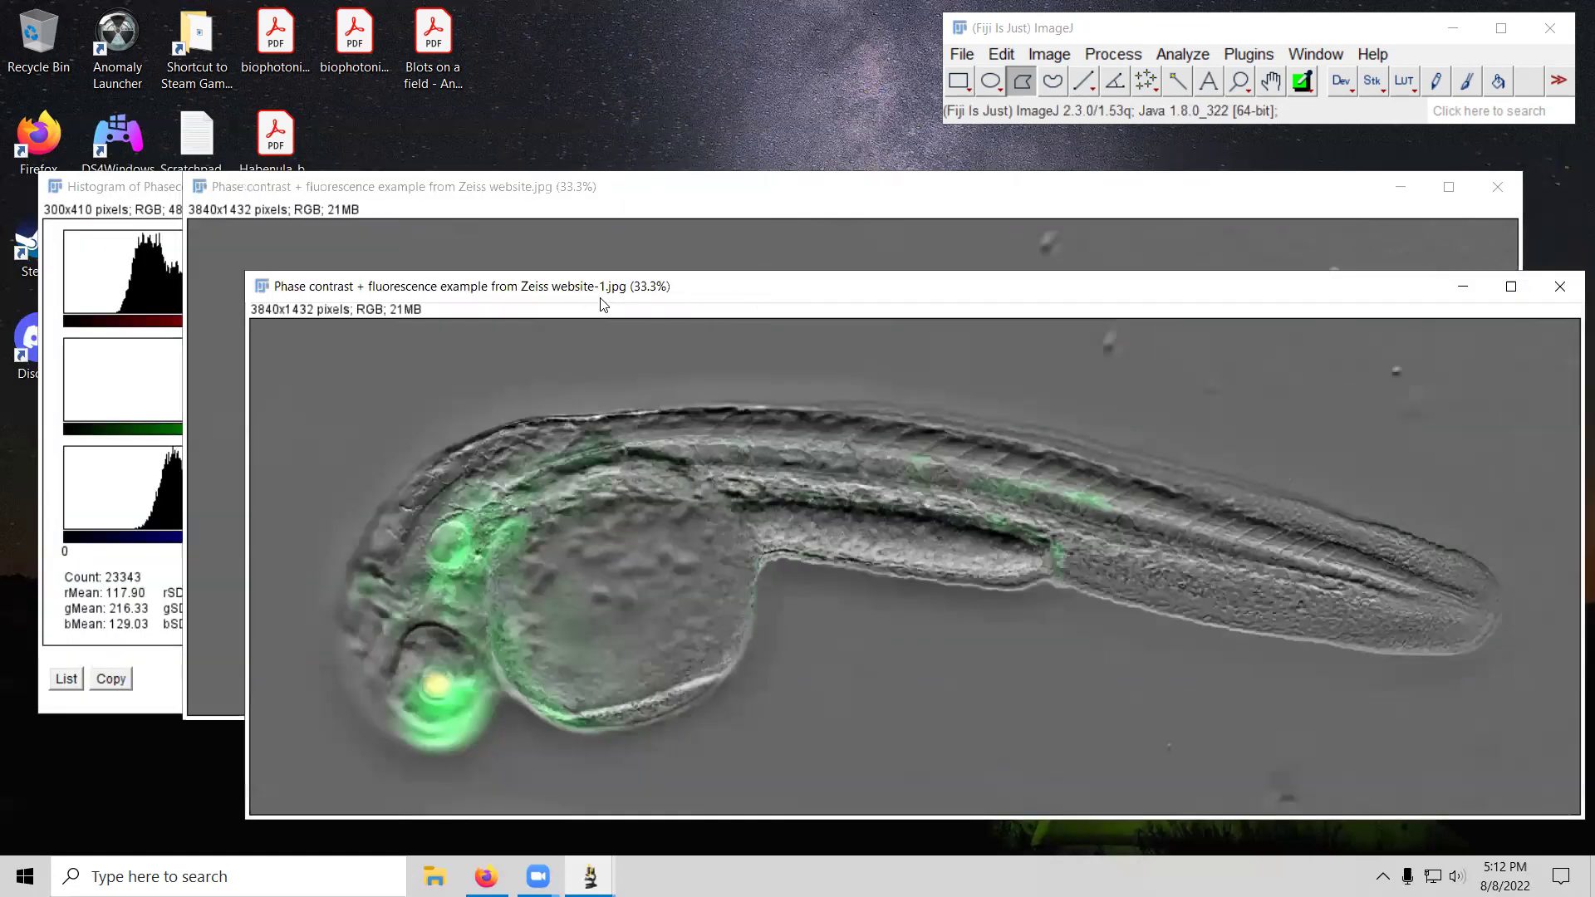
Step: Convert the original embryo image to 8-bit grayscale and reposition its window lower
{"action": "left_click", "coordinate": [655, 195]}
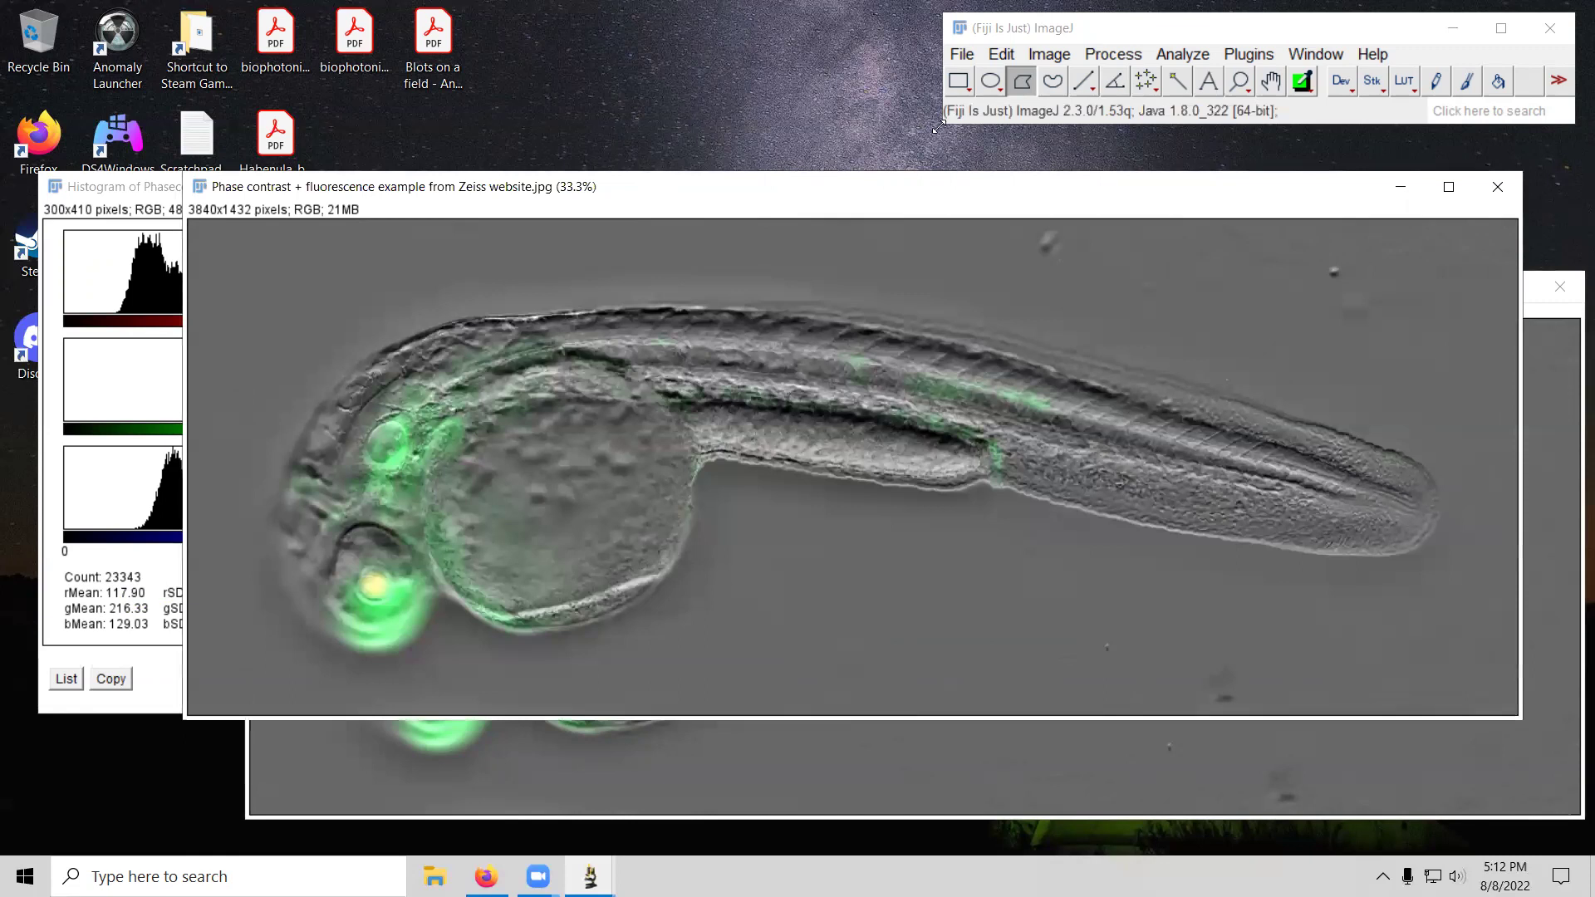
{"action": "left_click", "coordinate": [1050, 55]}
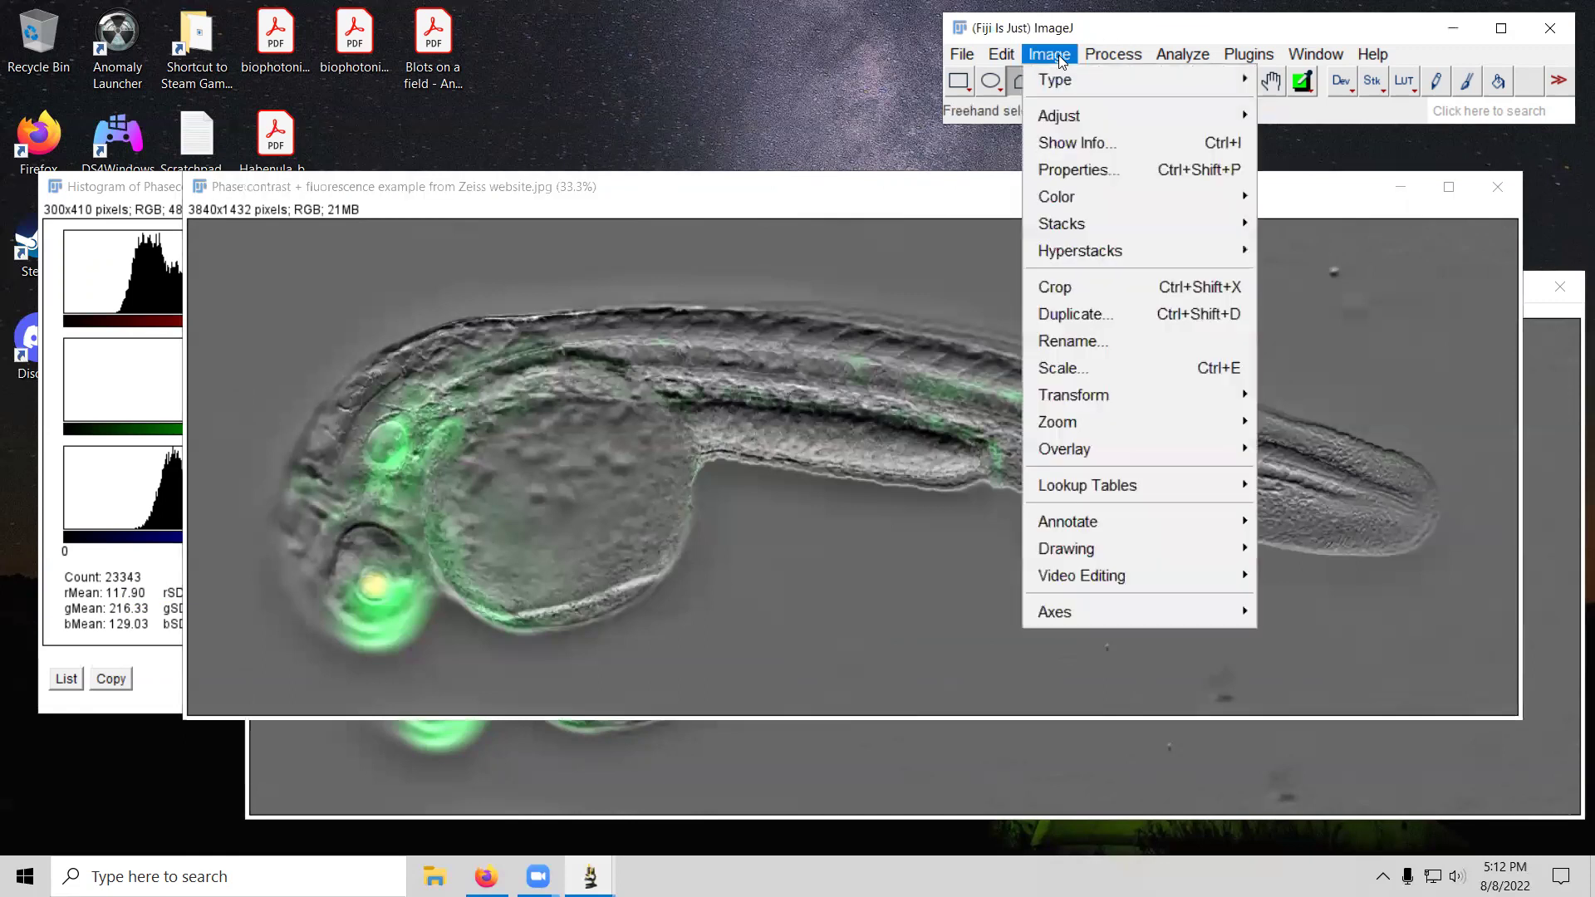
{"action": "mouse_move", "coordinate": [1212, 93]}
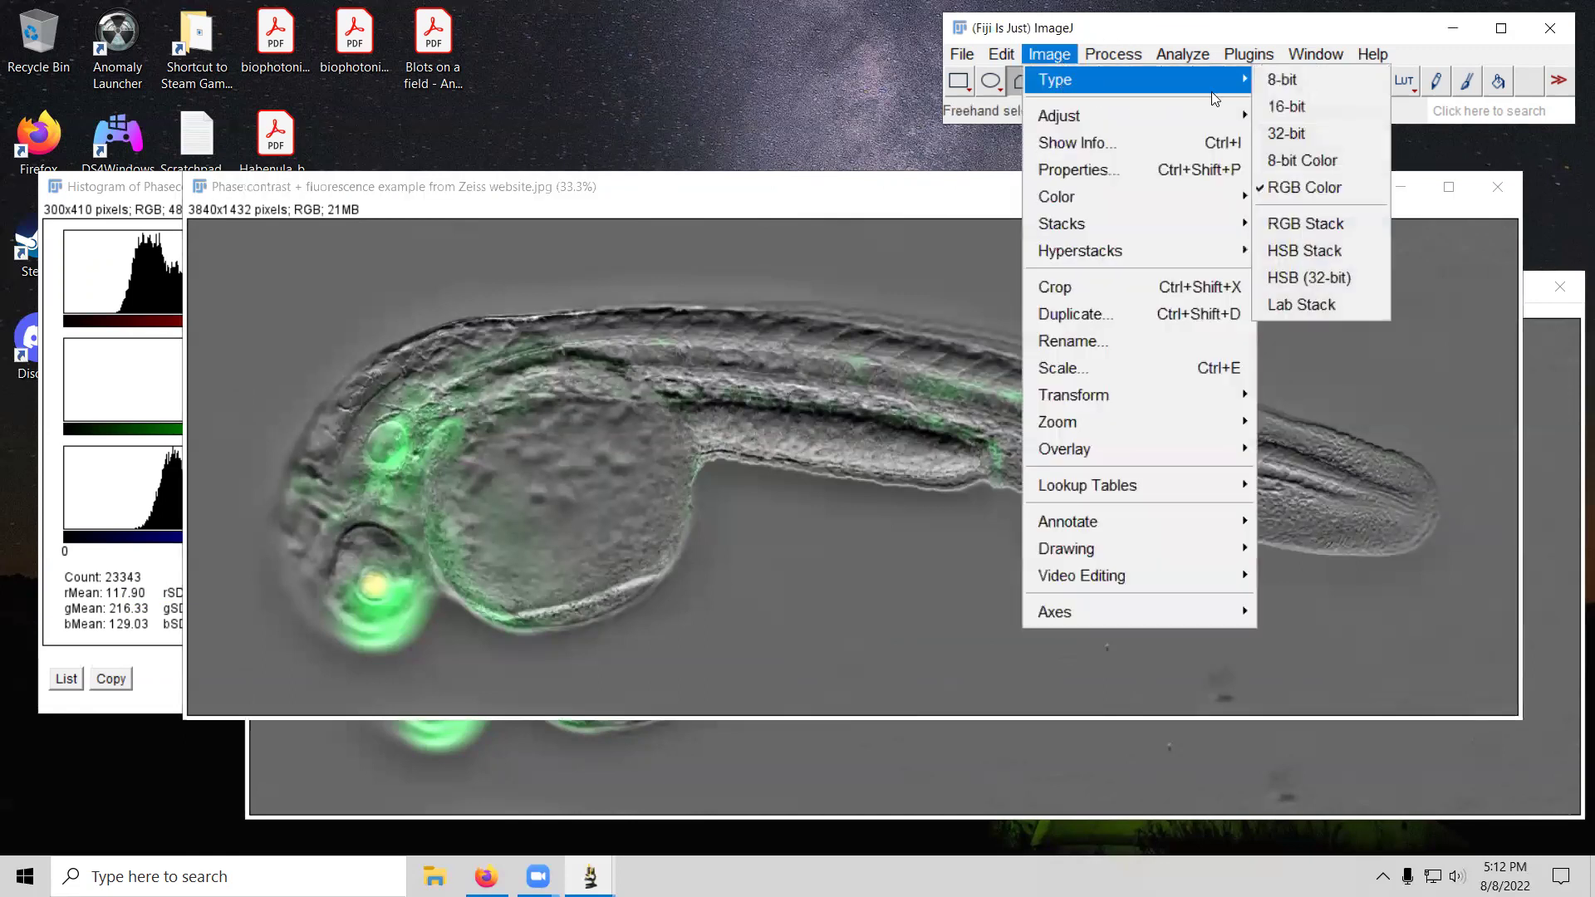
{"action": "left_click", "coordinate": [1311, 84]}
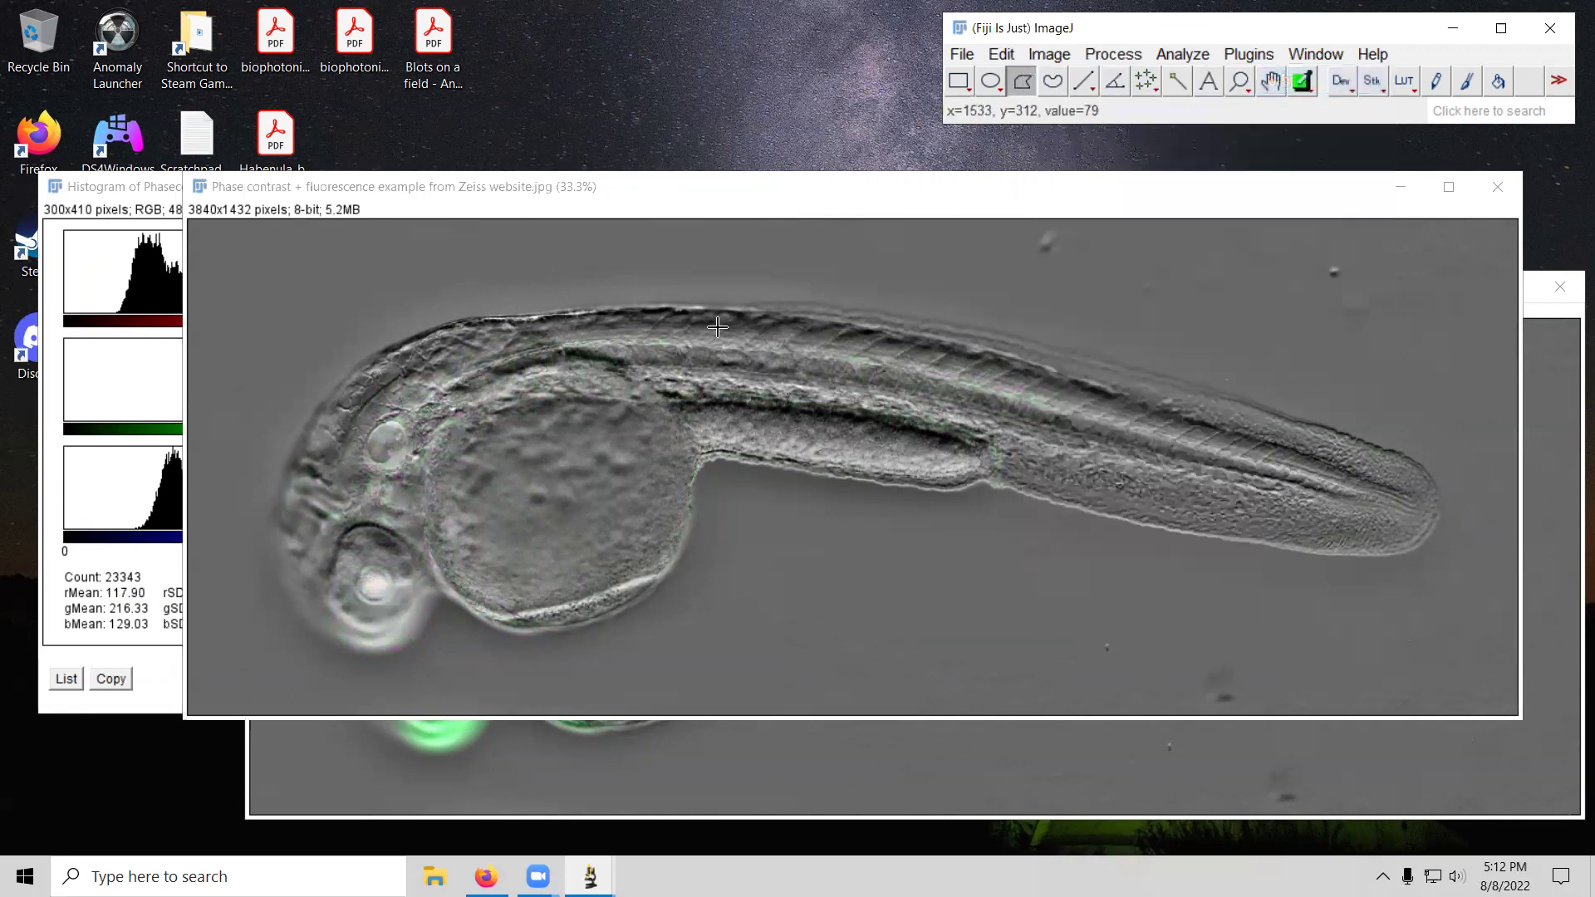
{"action": "left_click", "coordinate": [633, 193]}
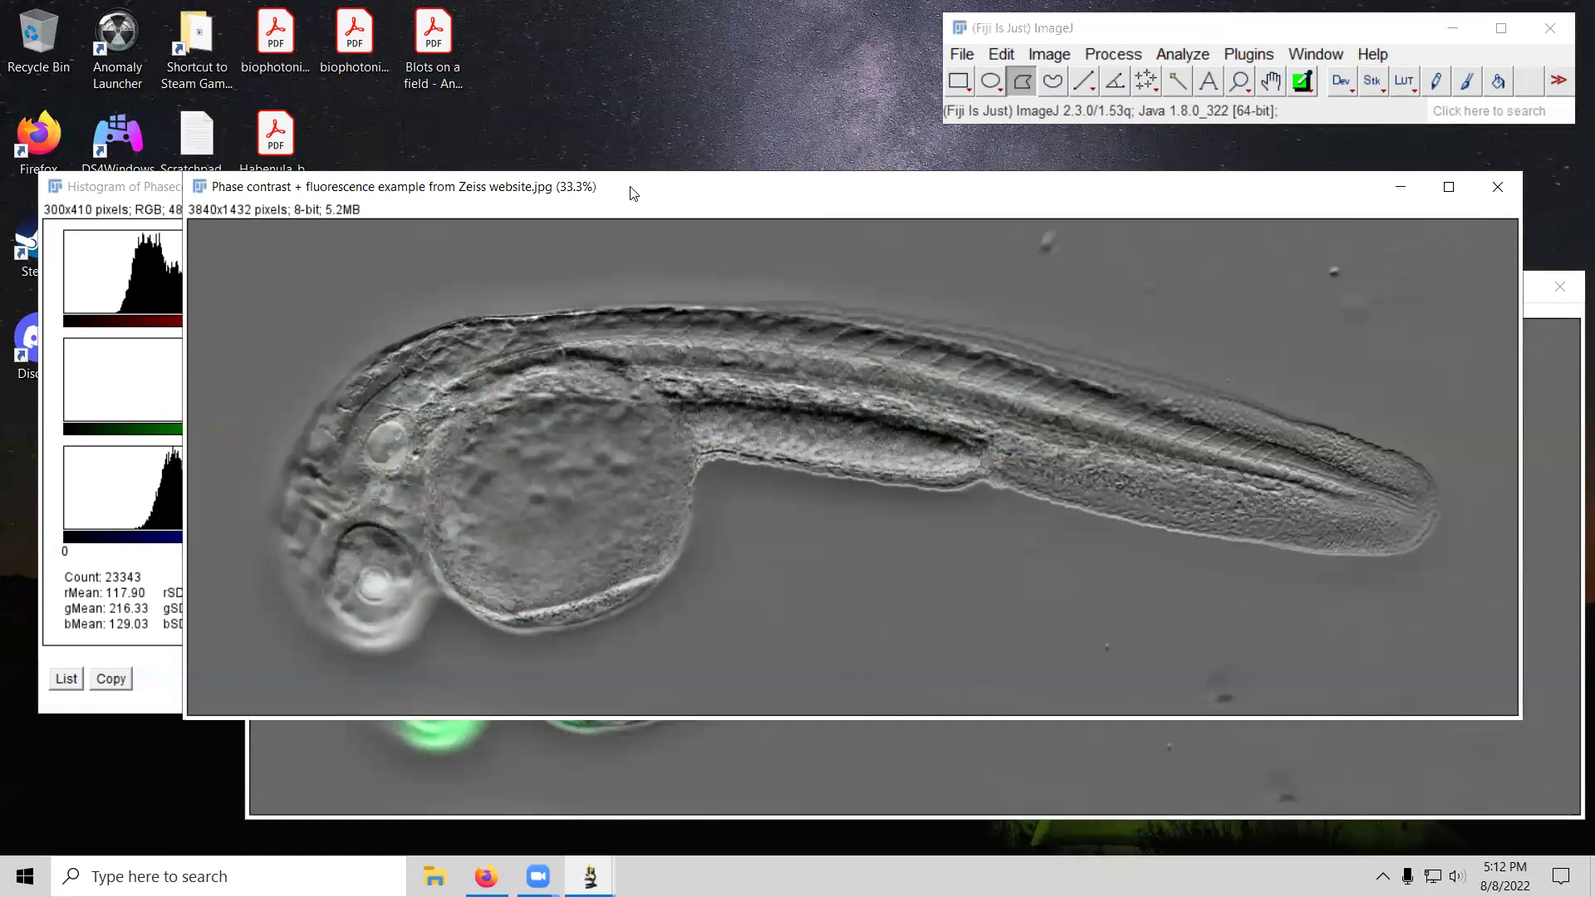
{"action": "left_click_drag", "start_coordinate": [633, 193], "coordinate": [492, 143]}
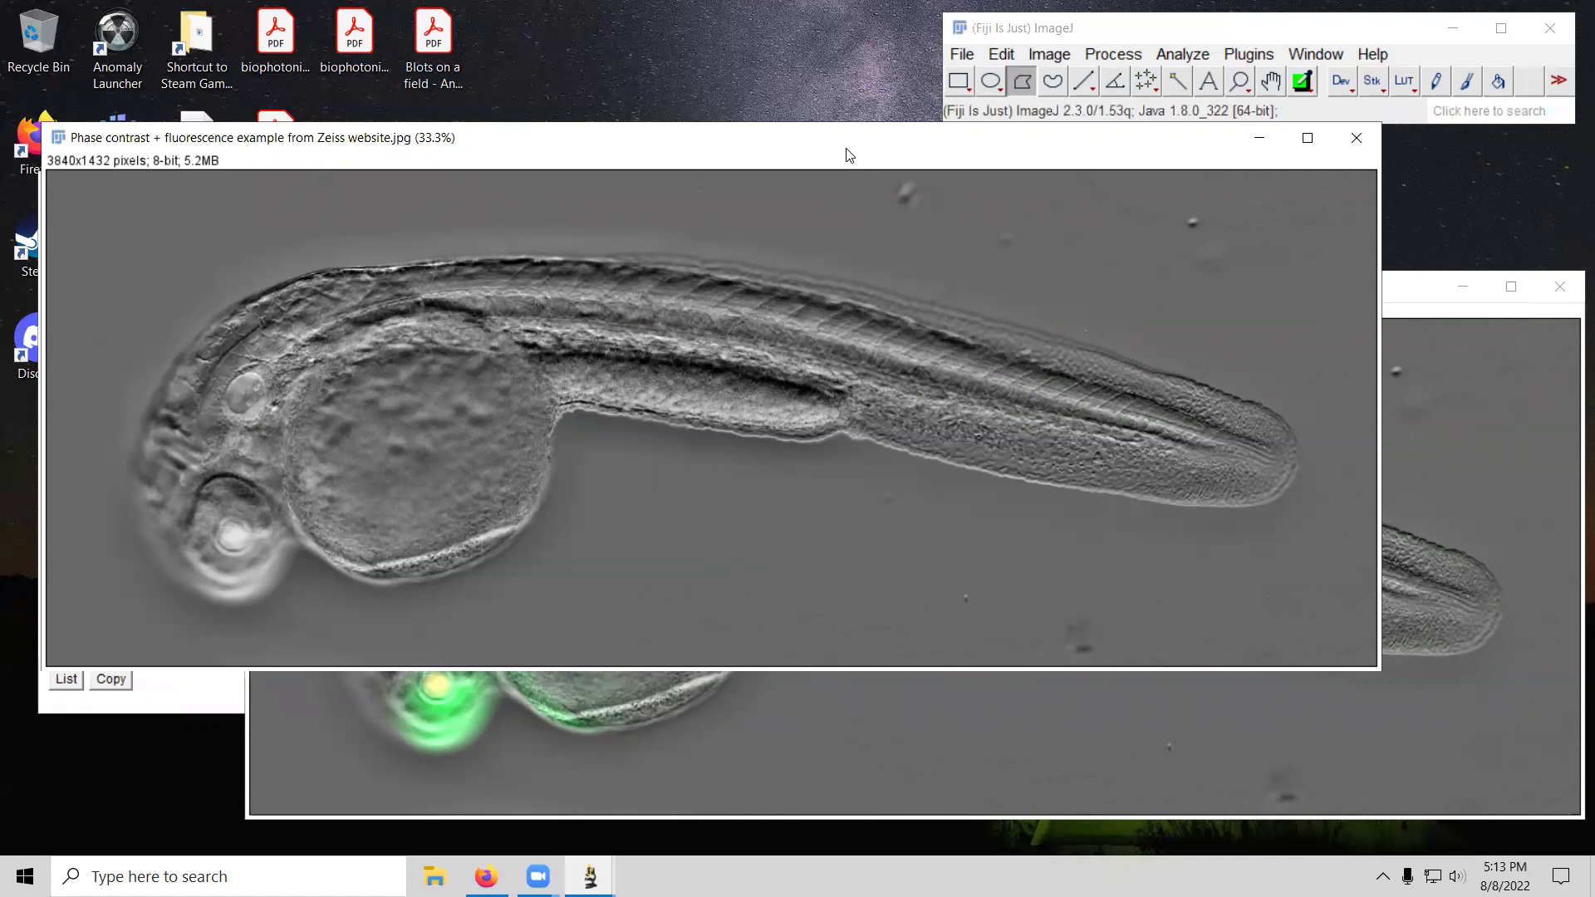
{"action": "left_click_drag", "start_coordinate": [850, 155], "coordinate": [856, 159]}
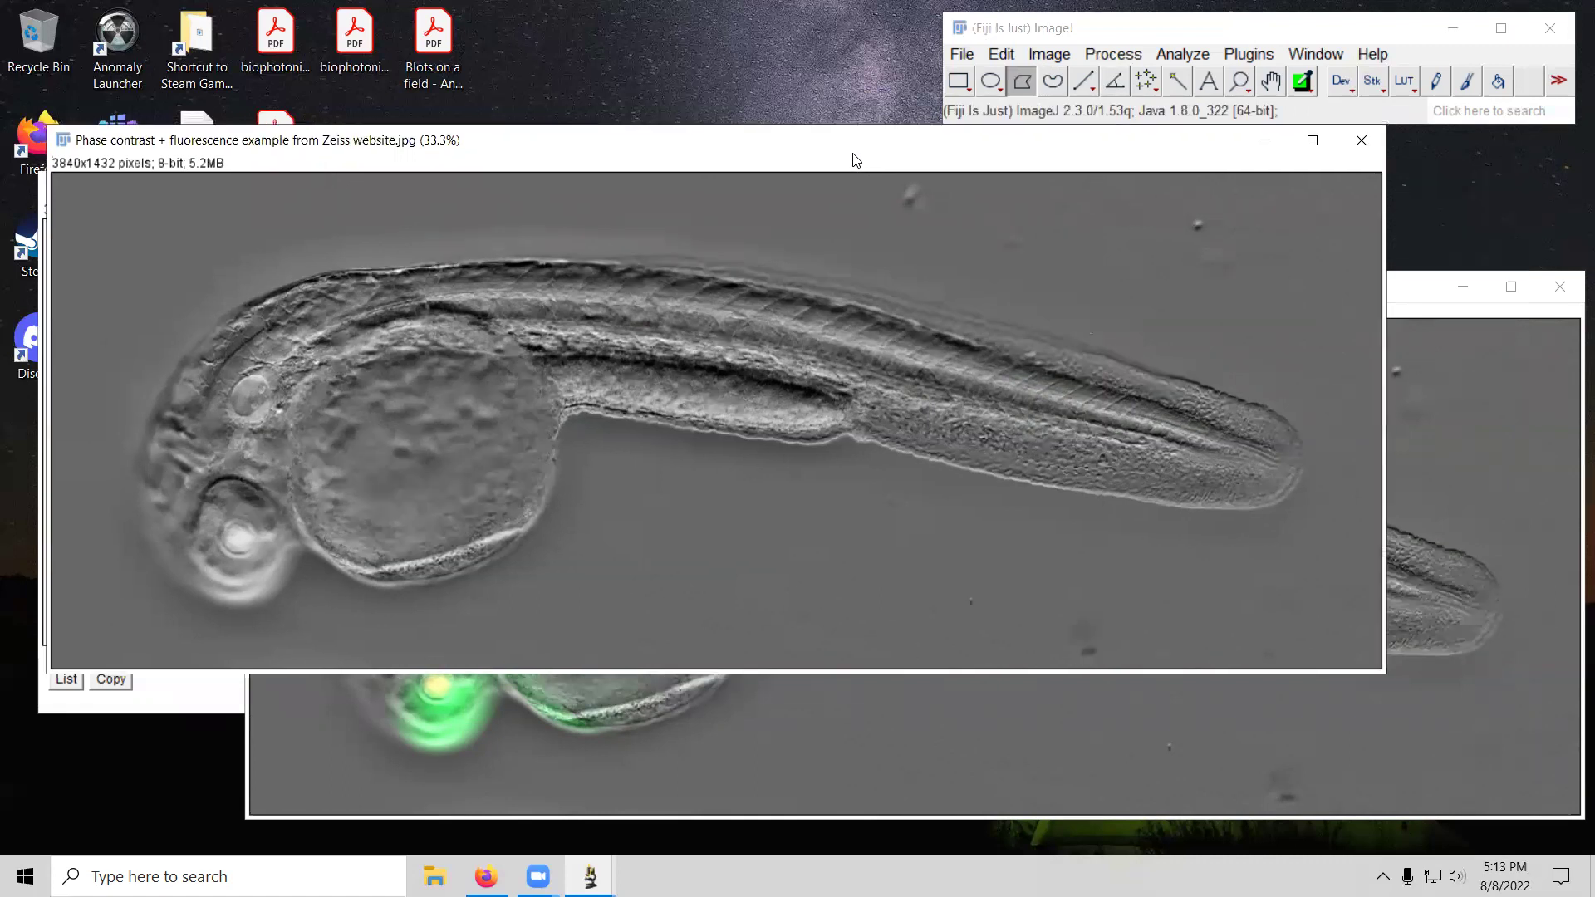
{"action": "left_click_drag", "start_coordinate": [856, 160], "coordinate": [859, 207]}
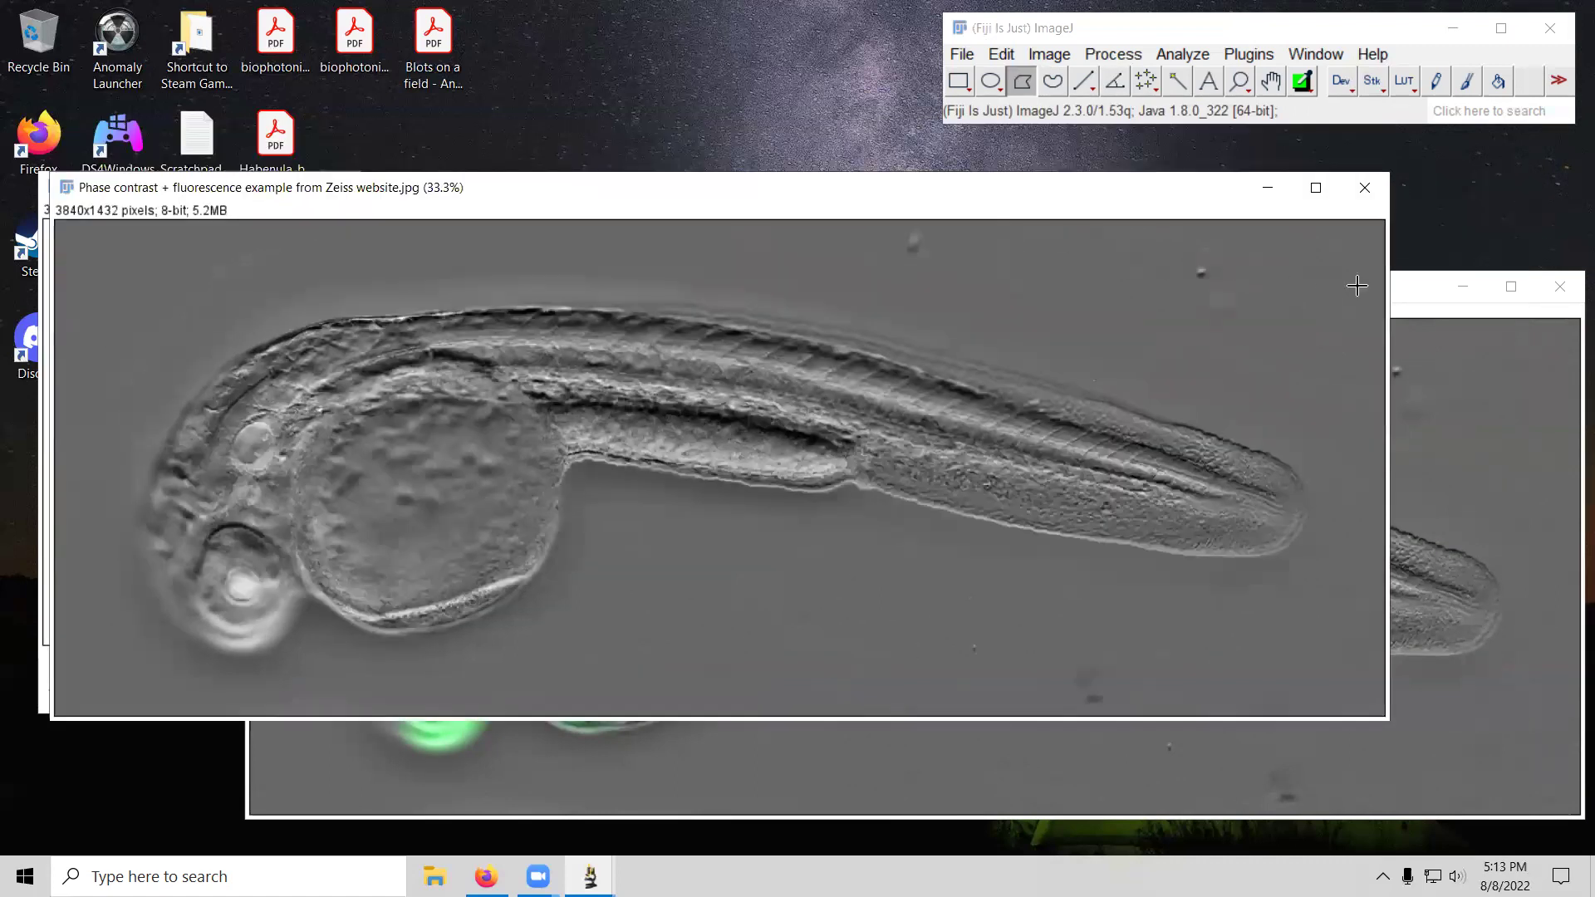
Step: Bring the colour duplicate image ending in -1 to the front
{"action": "left_click", "coordinate": [1422, 293]}
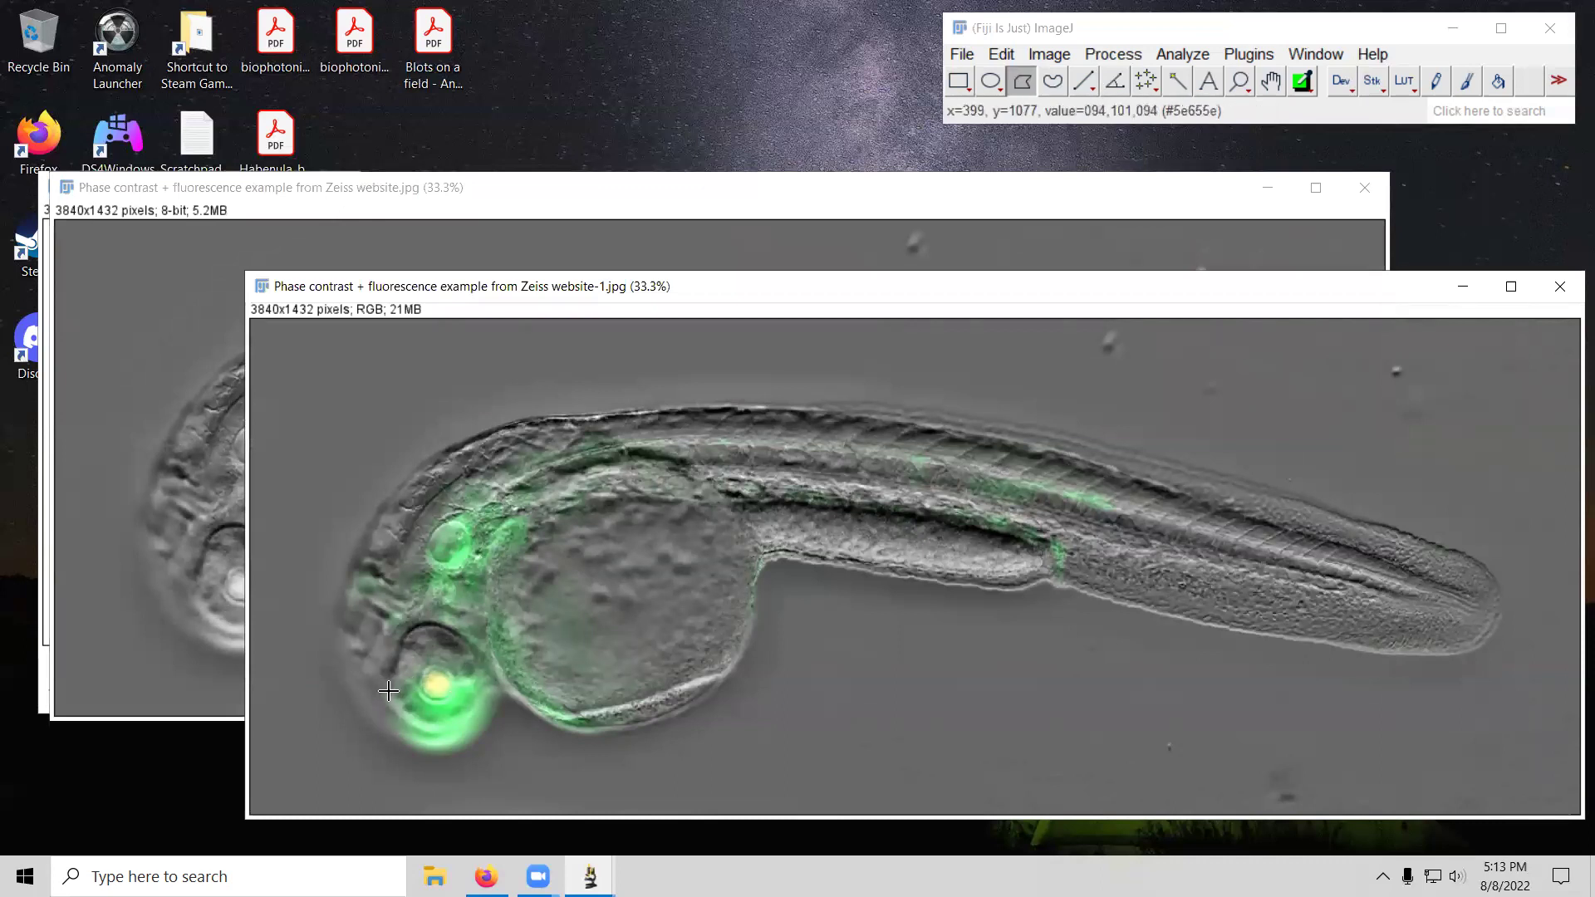
{"action": "left_click", "coordinate": [558, 206]}
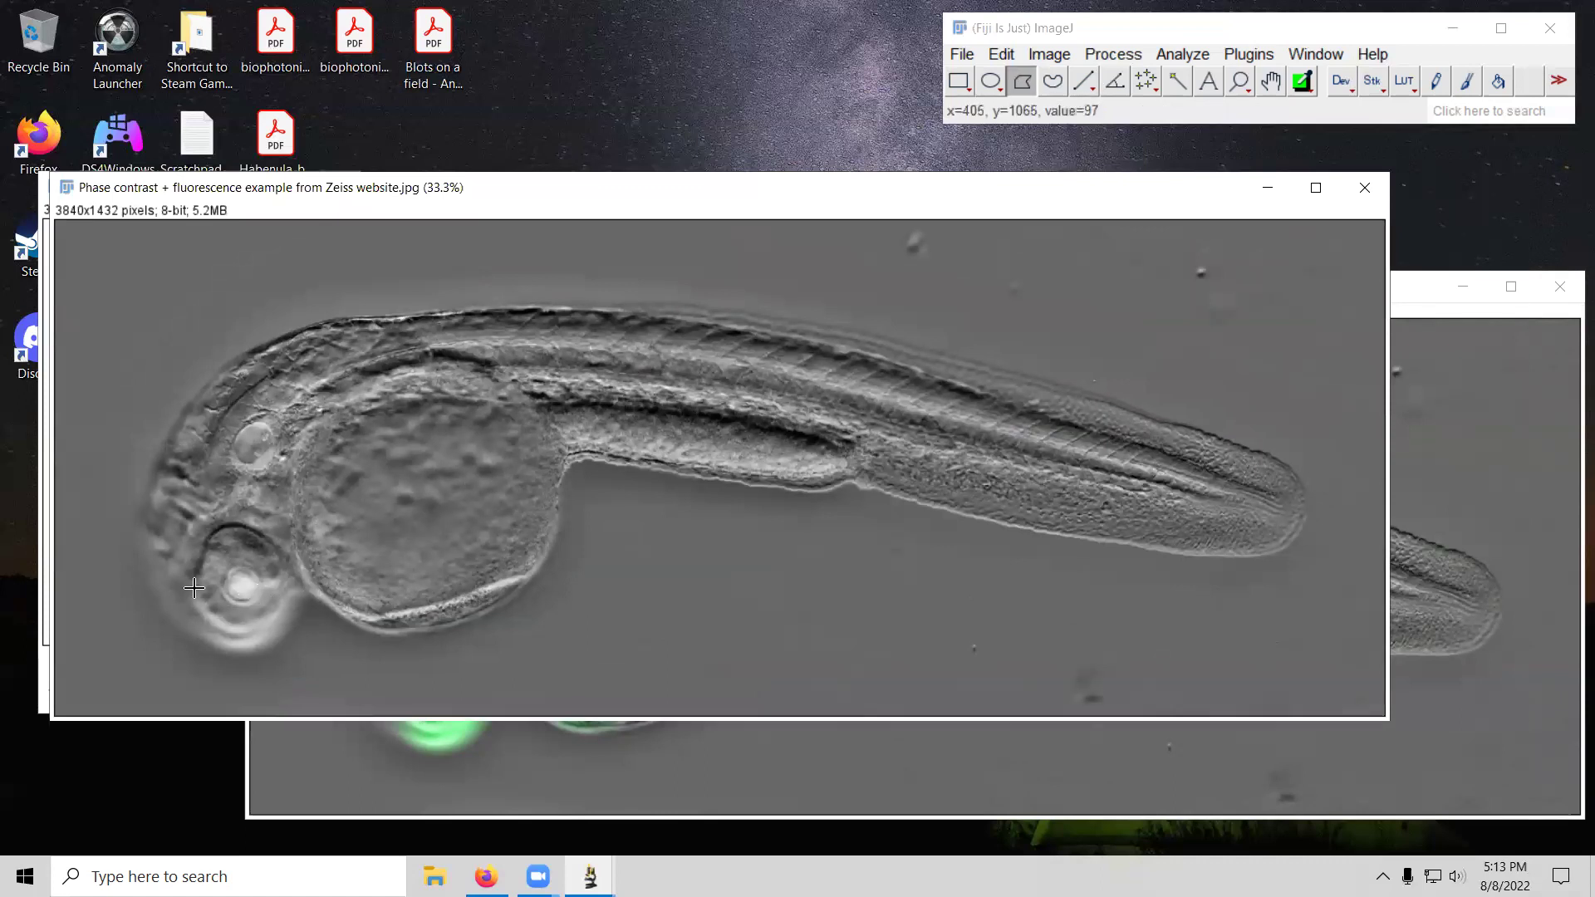
{"action": "left_click", "coordinate": [1417, 297]}
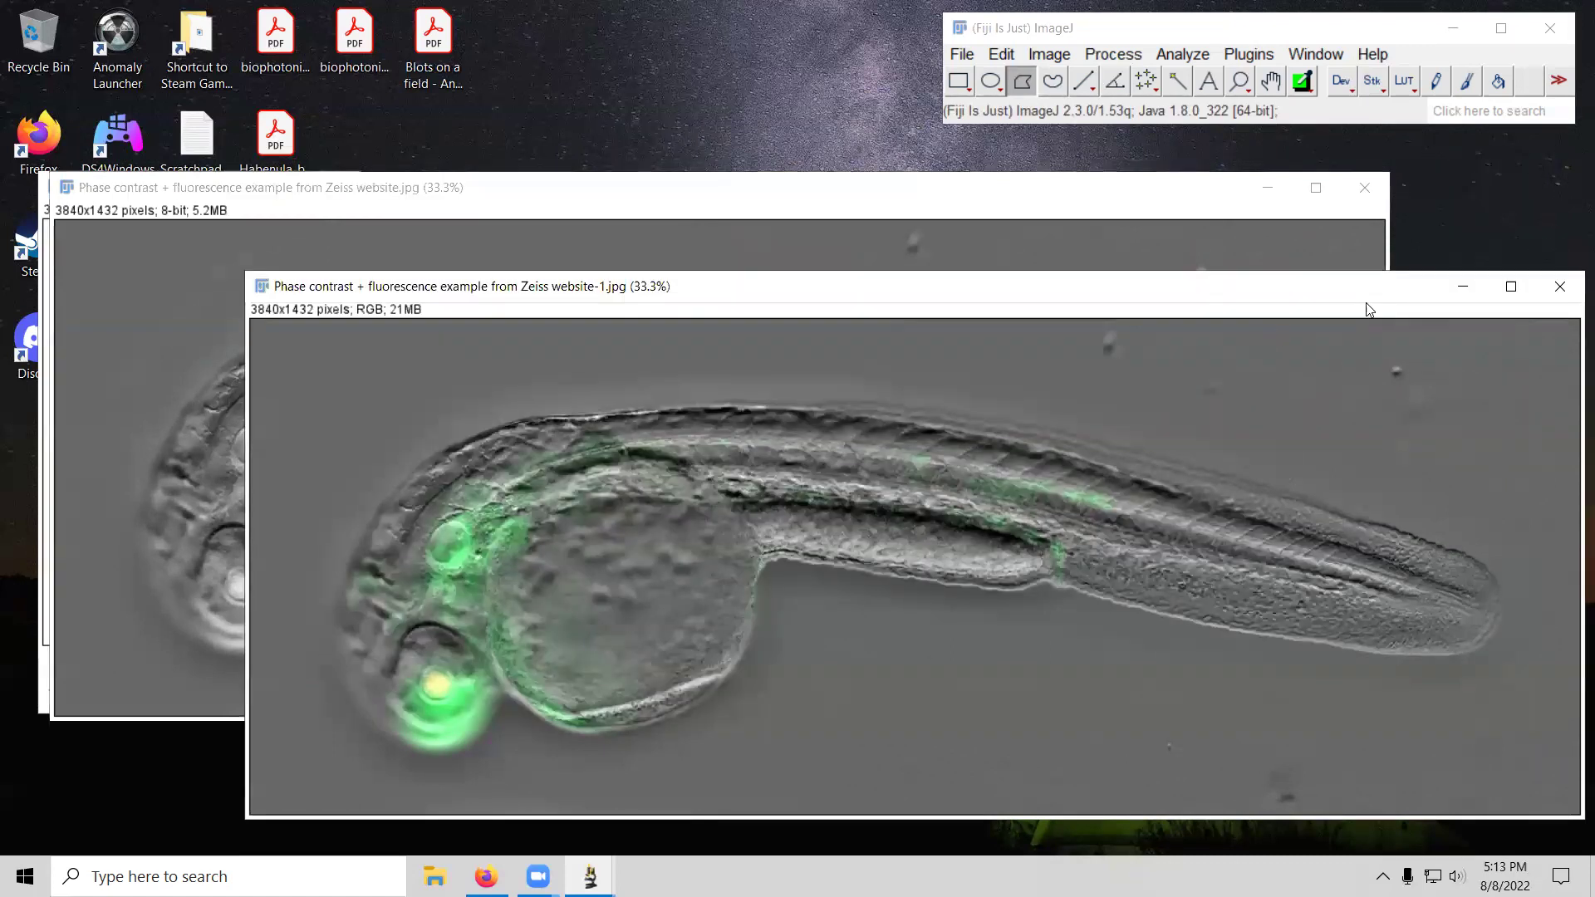
Step: Trace a closed polygon around the green eye on the colour duplicate
{"action": "left_click", "coordinate": [393, 689]}
{"action": "left_click", "coordinate": [413, 680]}
{"action": "left_click", "coordinate": [445, 672]}
{"action": "left_click", "coordinate": [465, 678]}
{"action": "left_click", "coordinate": [473, 679]}
{"action": "left_click", "coordinate": [475, 697]}
{"action": "left_click", "coordinate": [460, 716]}
{"action": "left_click", "coordinate": [439, 730]}
{"action": "left_click", "coordinate": [423, 724]}
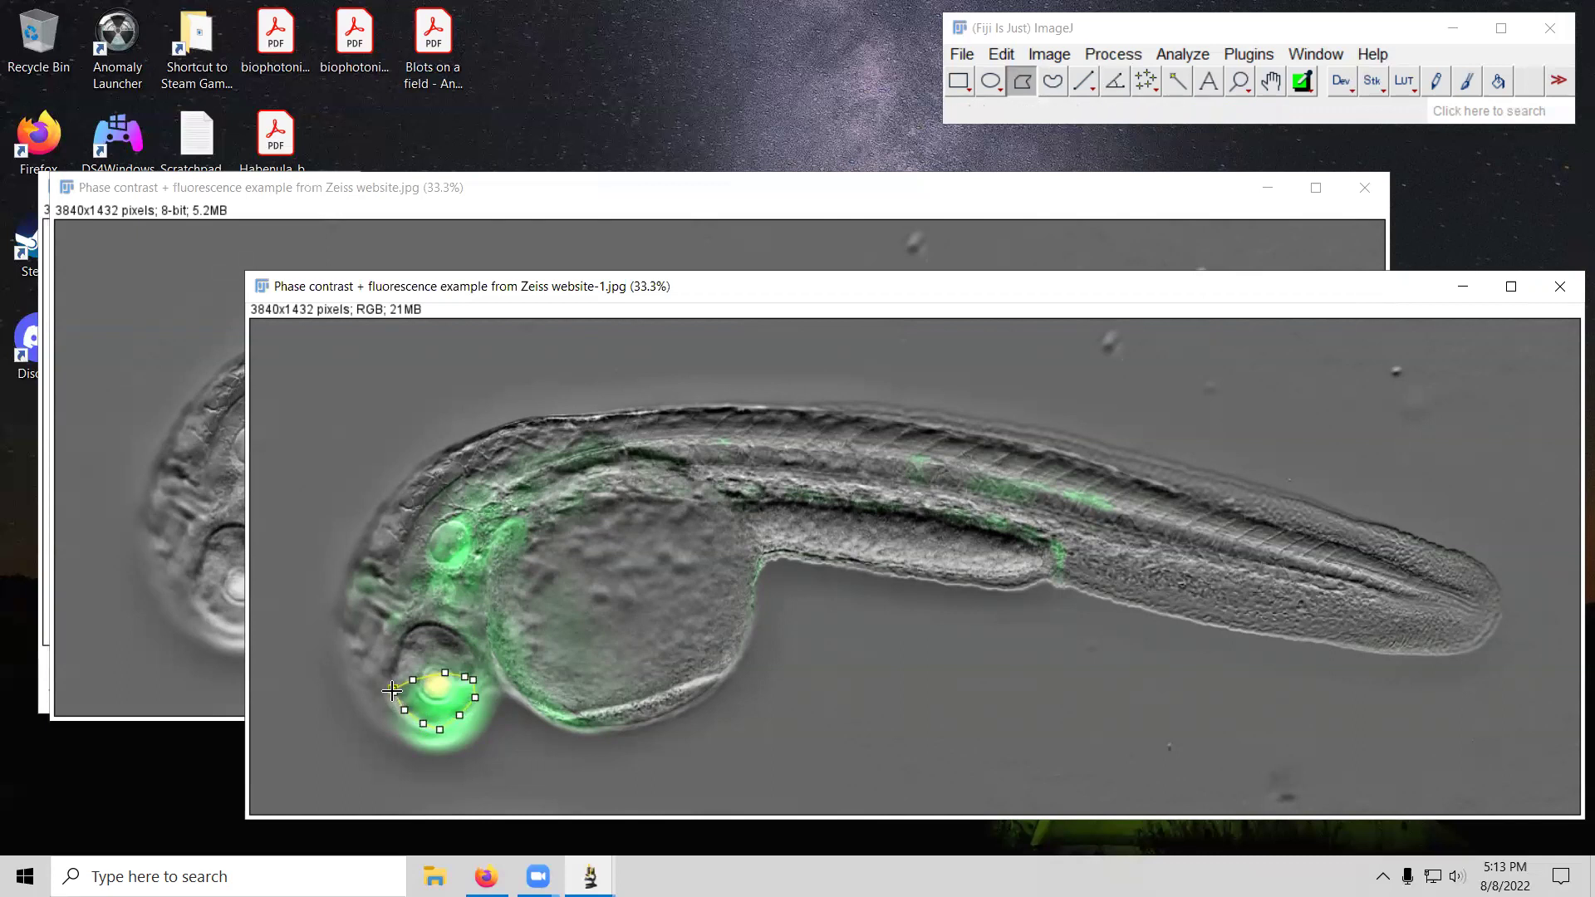
{"action": "double_click", "coordinate": [392, 691]}
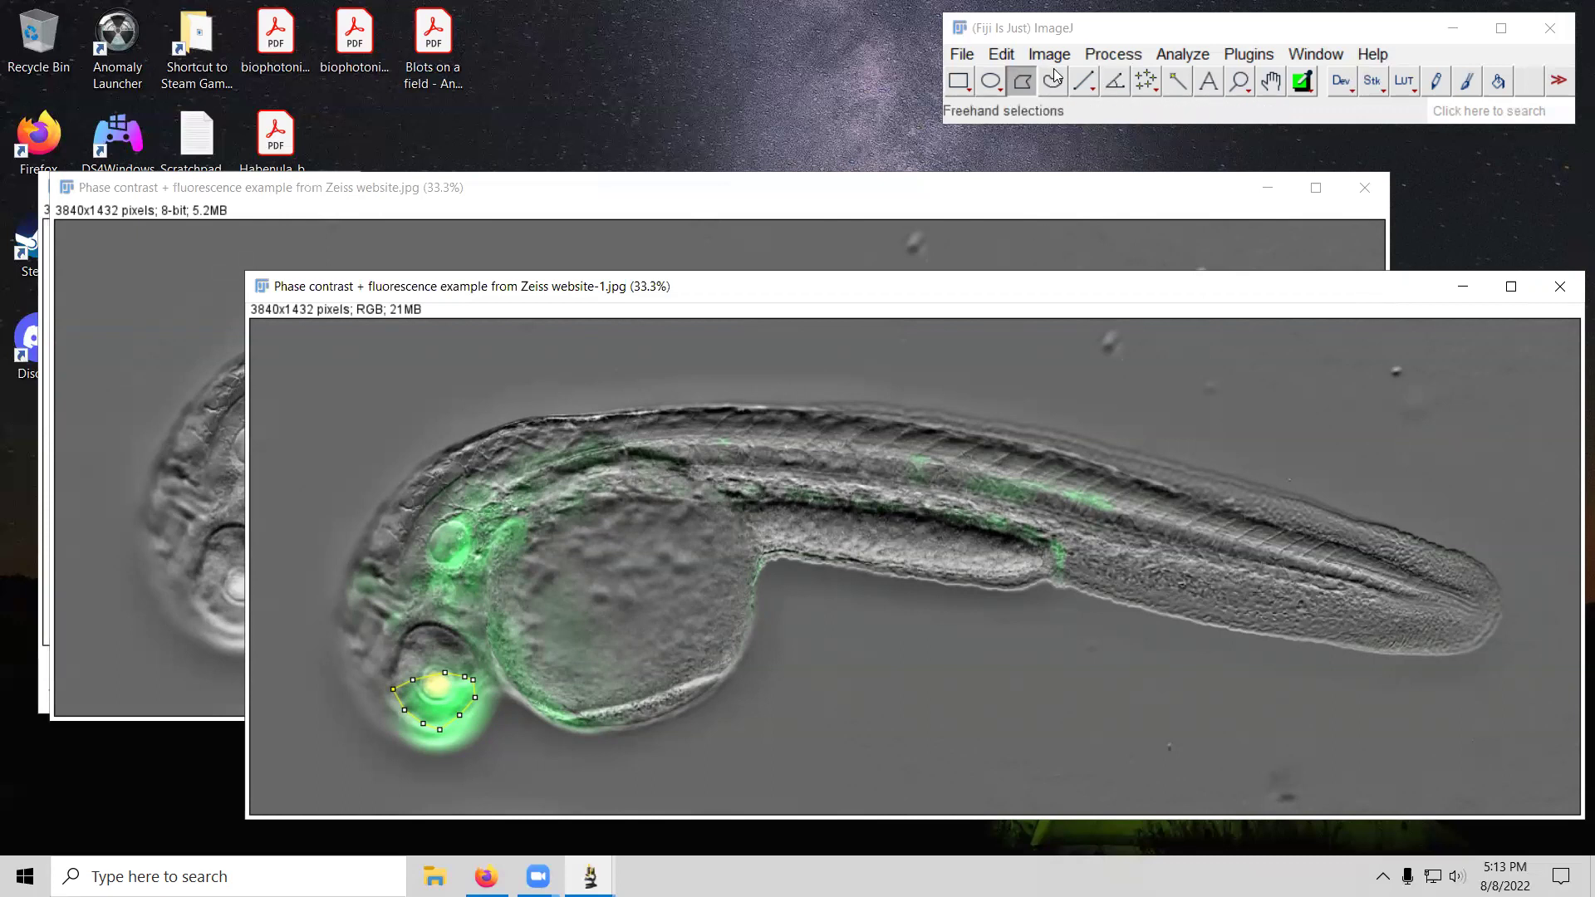
Step: Add the eye polygon to the ROI Manager as 1102-0529 and move that window to the upper right
{"action": "left_click", "coordinate": [1002, 57]}
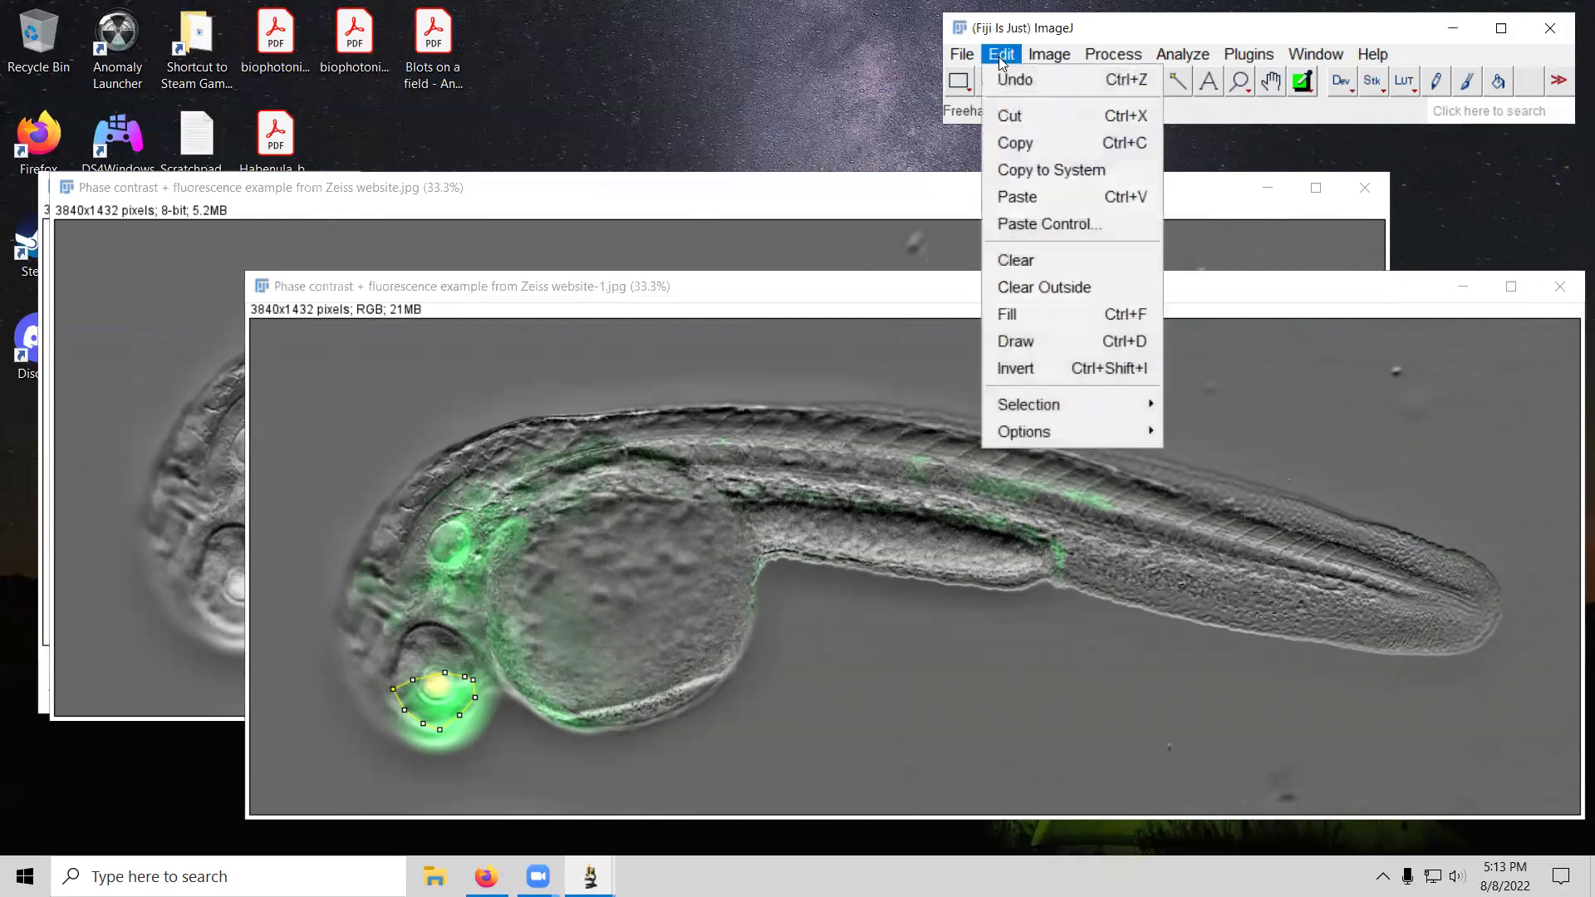
{"action": "mouse_move", "coordinate": [1046, 411]}
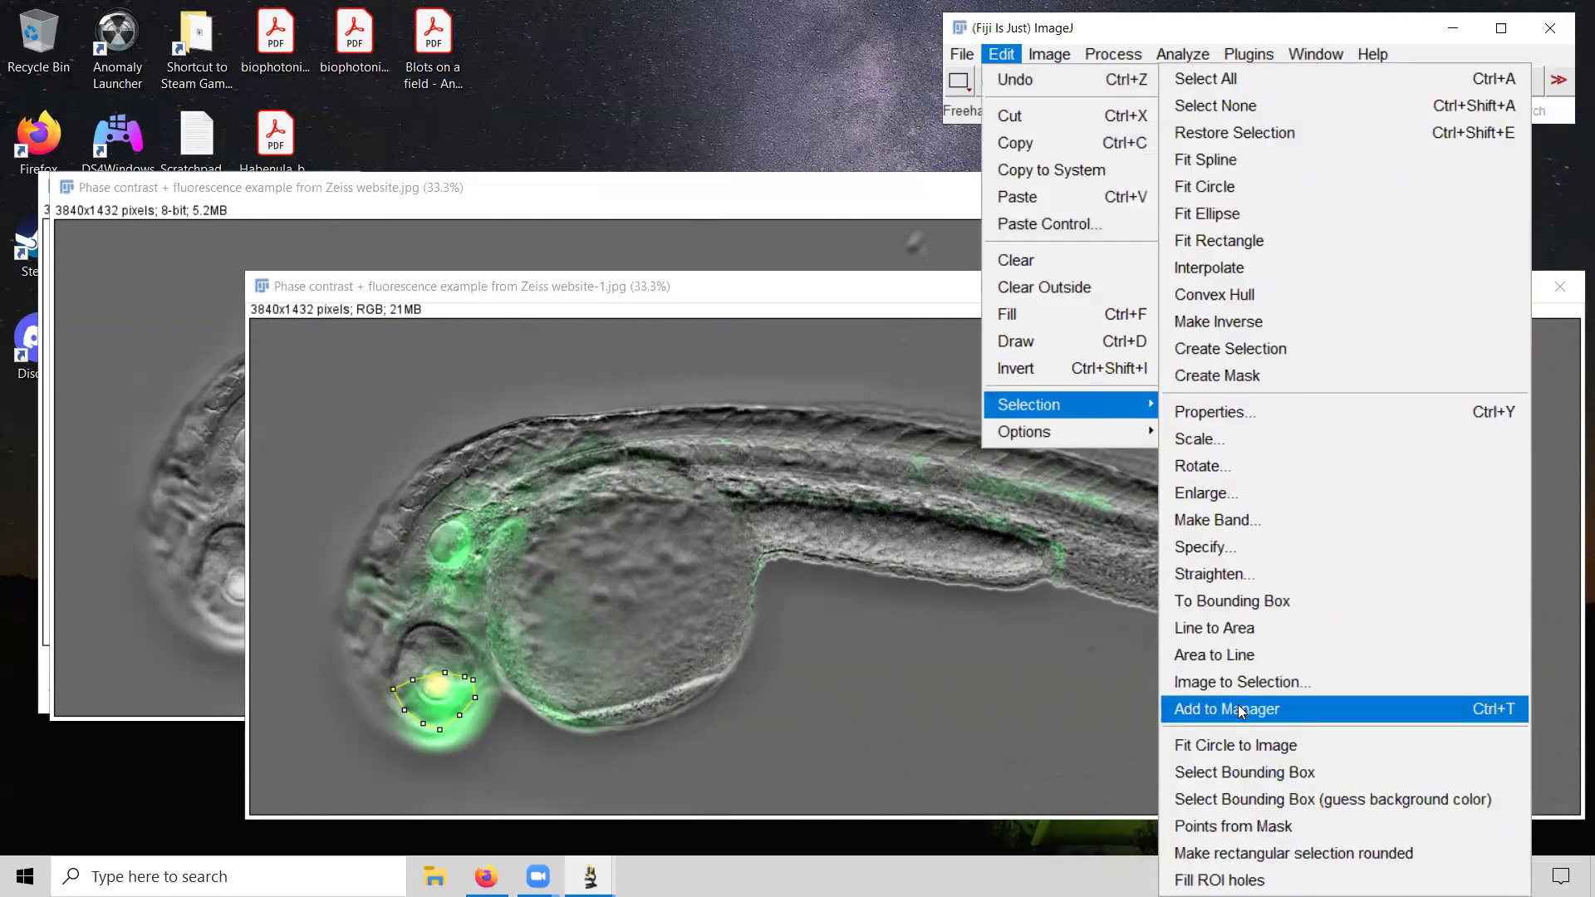
{"action": "left_click", "coordinate": [1444, 708]}
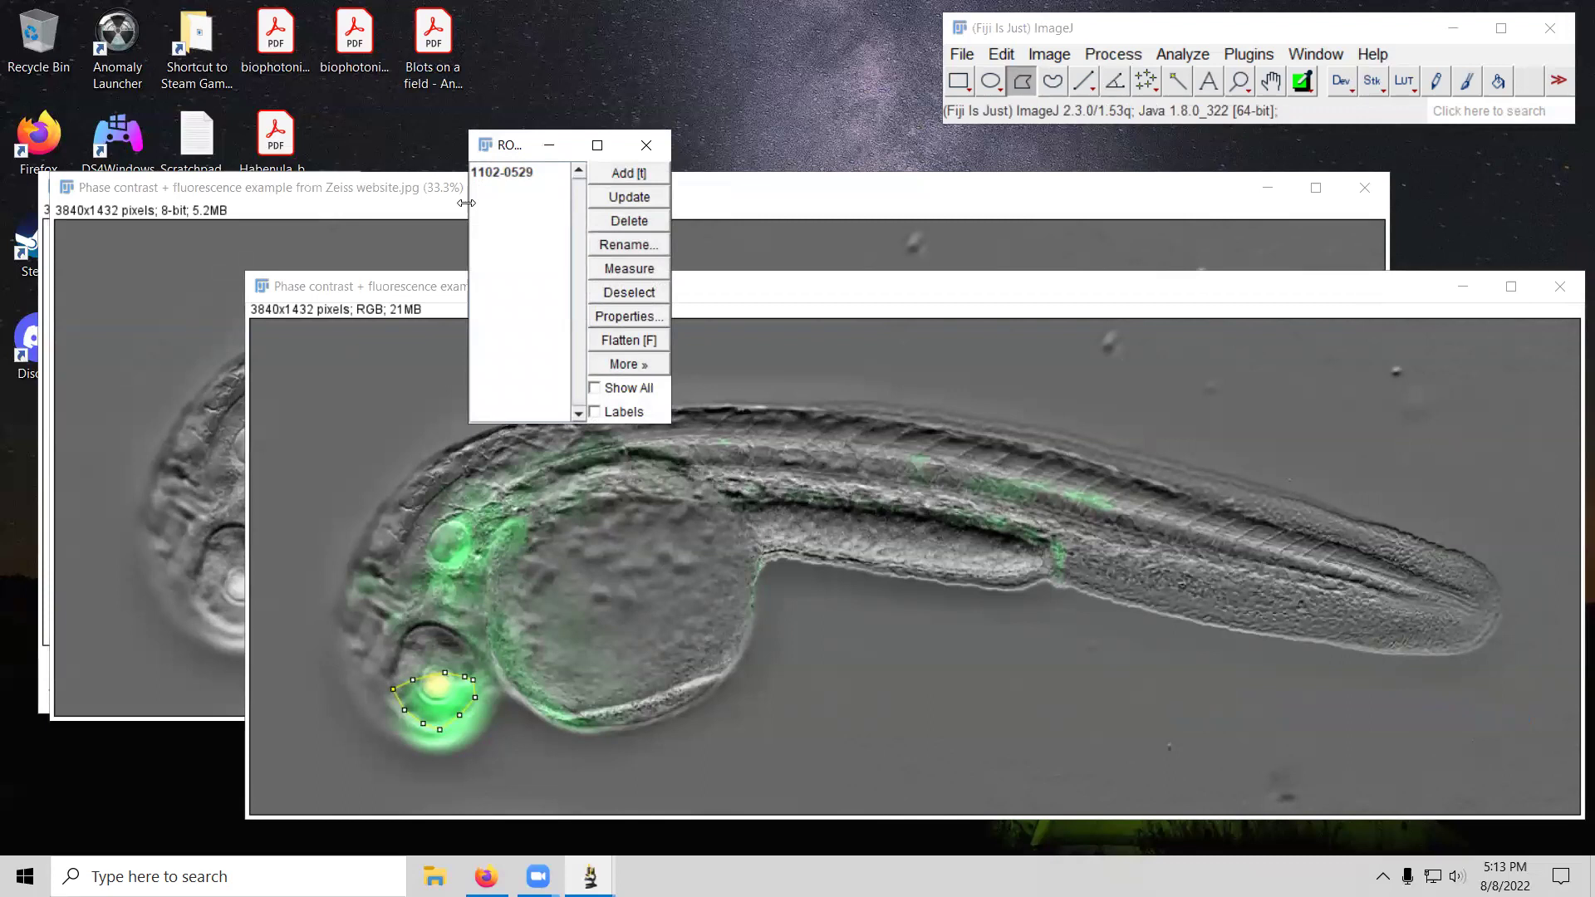
{"action": "left_click_drag", "start_coordinate": [466, 202], "coordinate": [381, 203]}
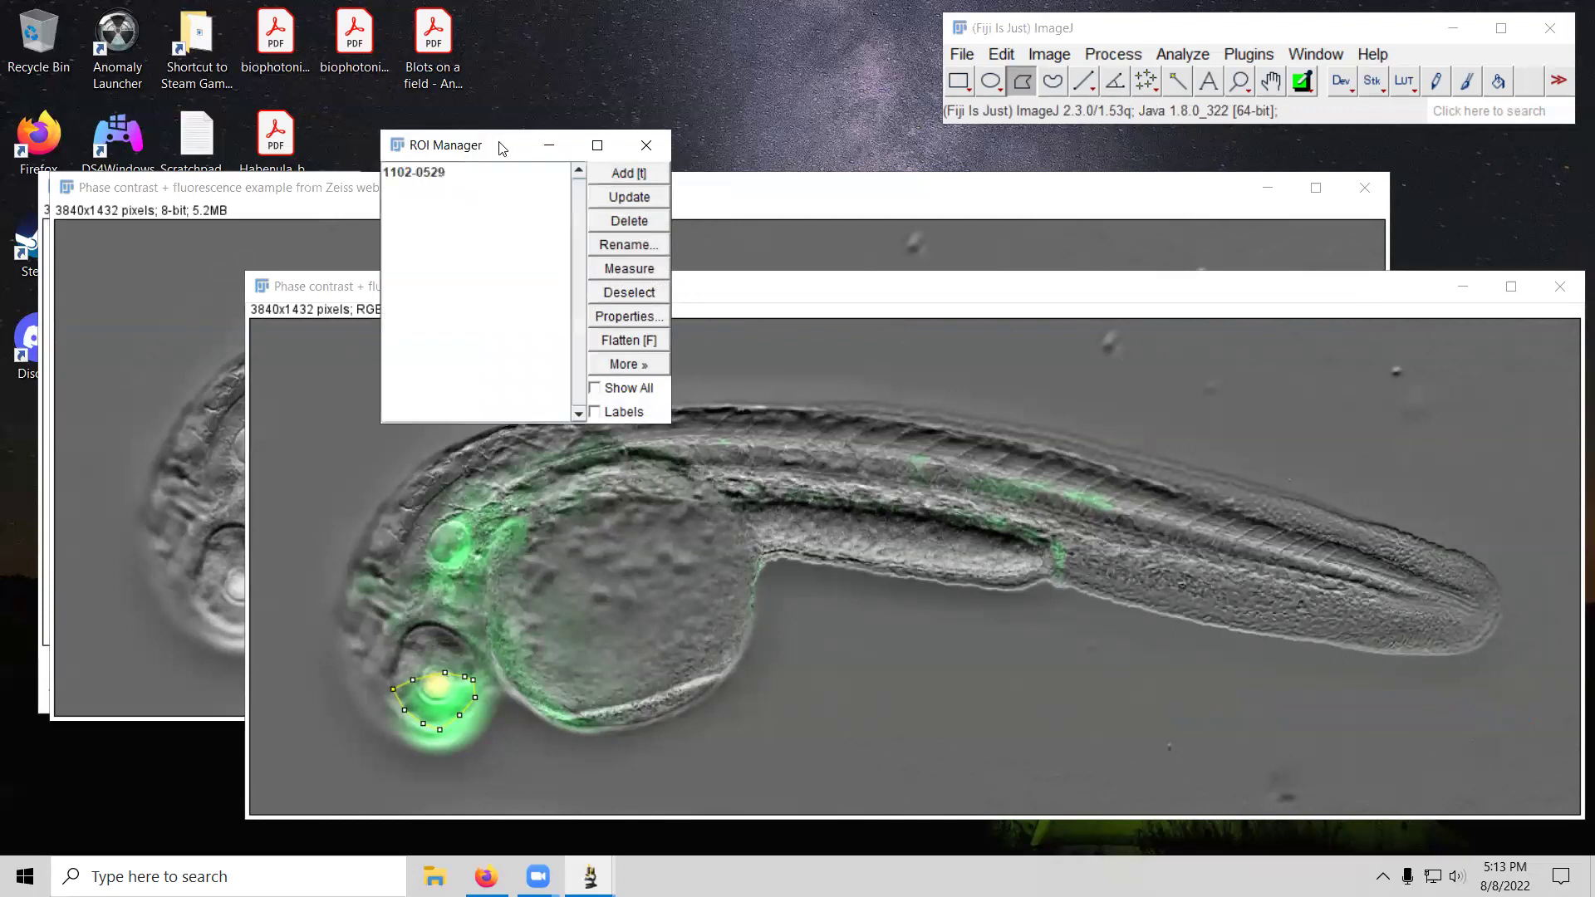
{"action": "left_click_drag", "start_coordinate": [502, 148], "coordinate": [1255, 169]}
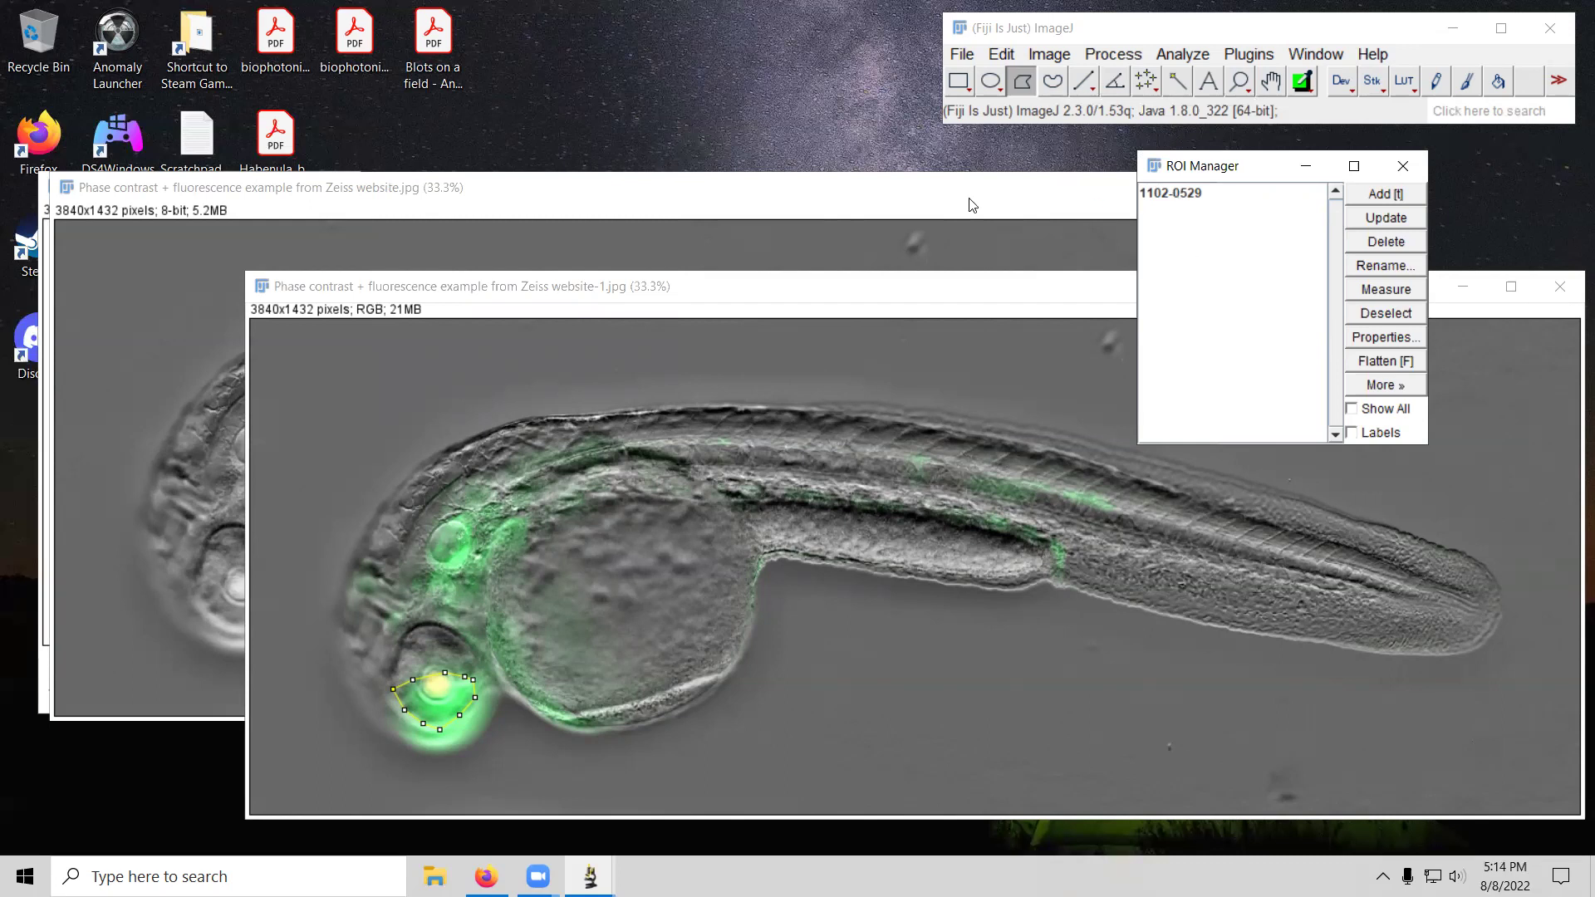
Step: Apply stored ROI 1102-0529 to the 8-bit image, then bring the colour image forward
{"action": "left_click", "coordinate": [814, 198]}
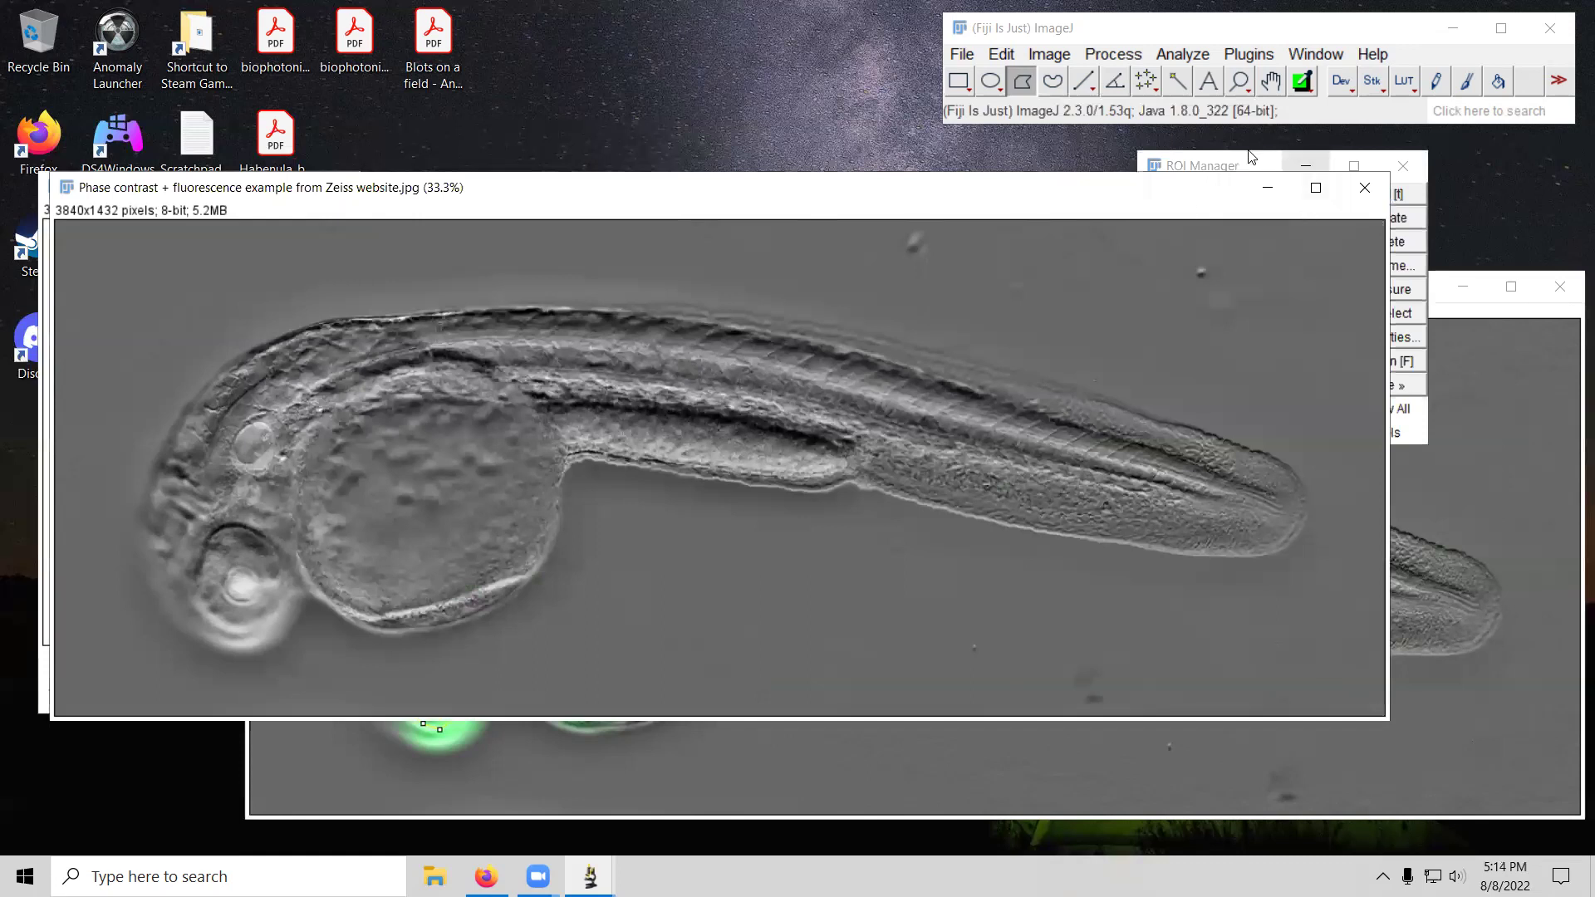
{"action": "left_click", "coordinate": [1224, 167]}
{"action": "left_click", "coordinate": [1190, 193]}
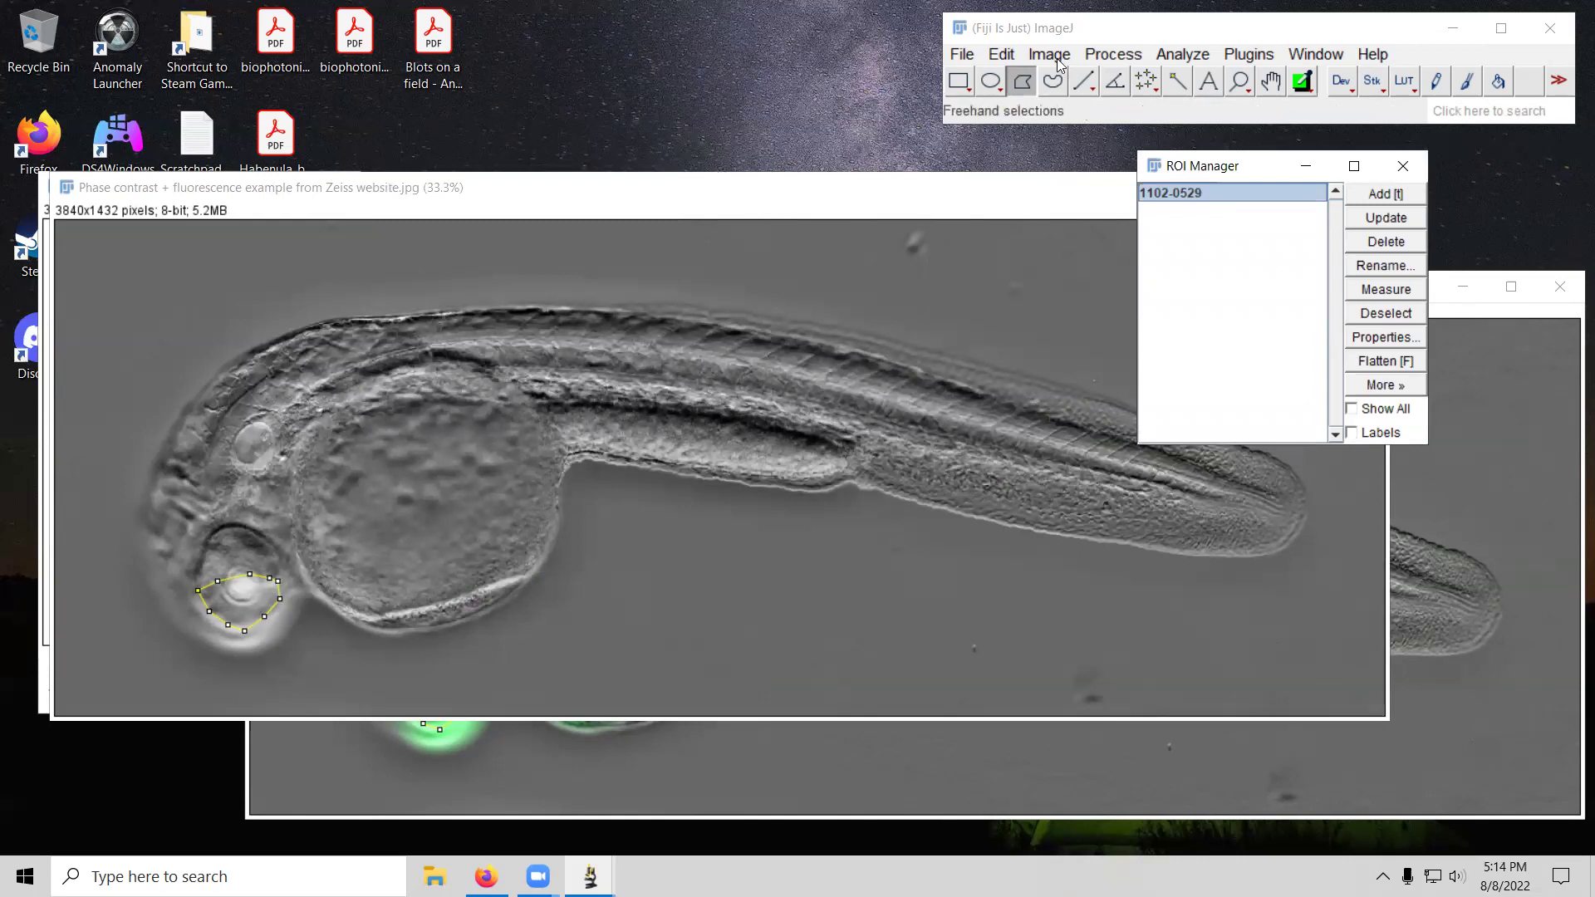
{"action": "left_click", "coordinate": [1465, 316]}
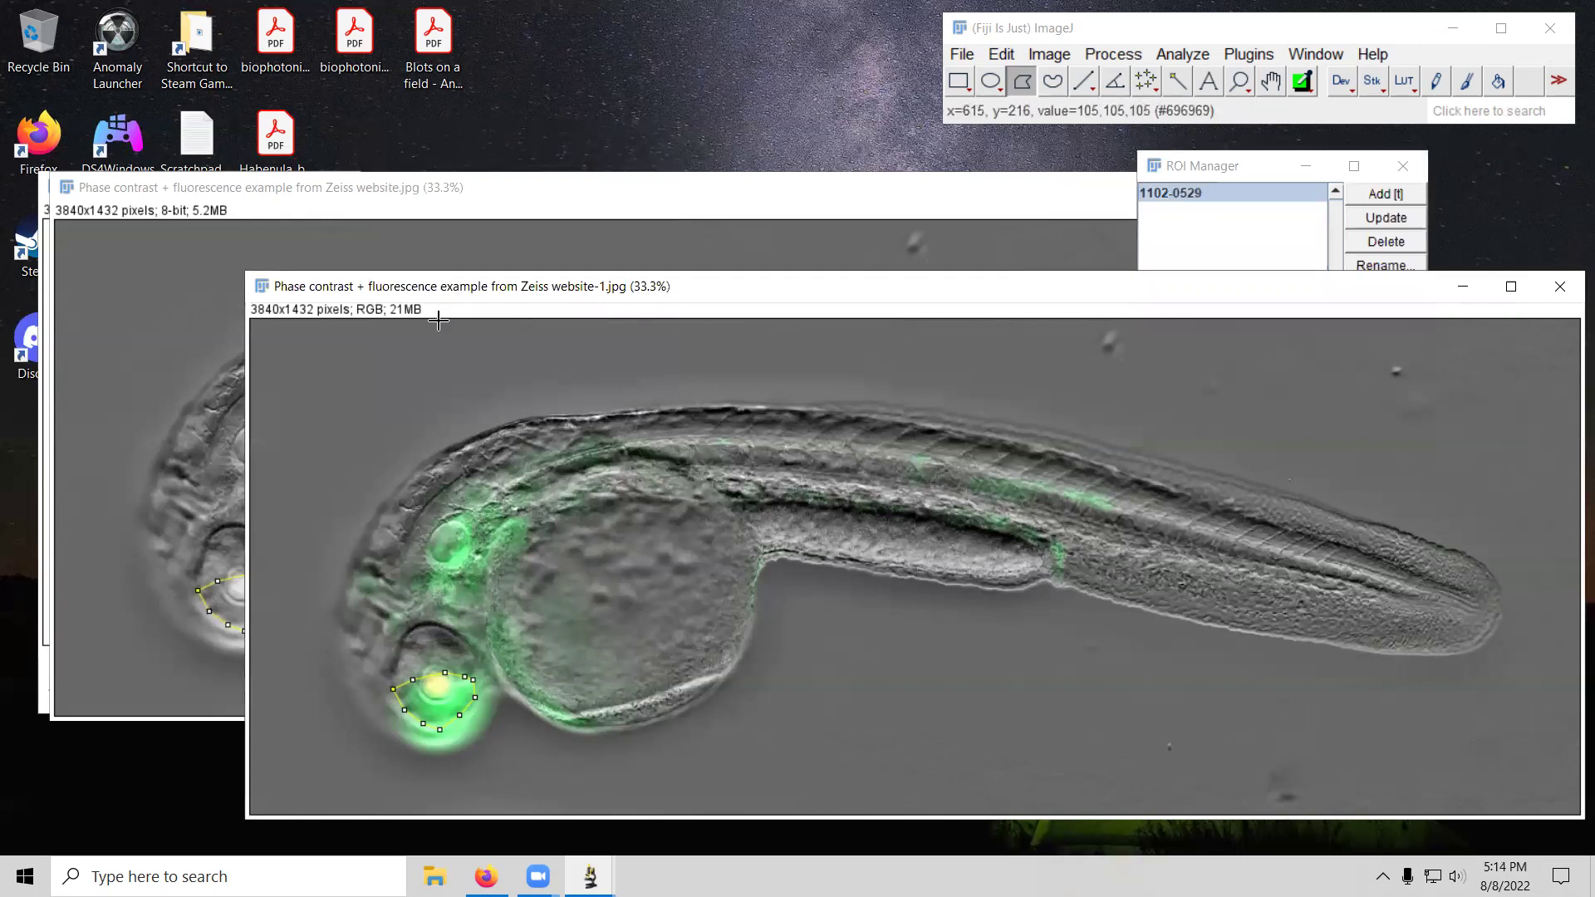
{"action": "left_click", "coordinate": [516, 193]}
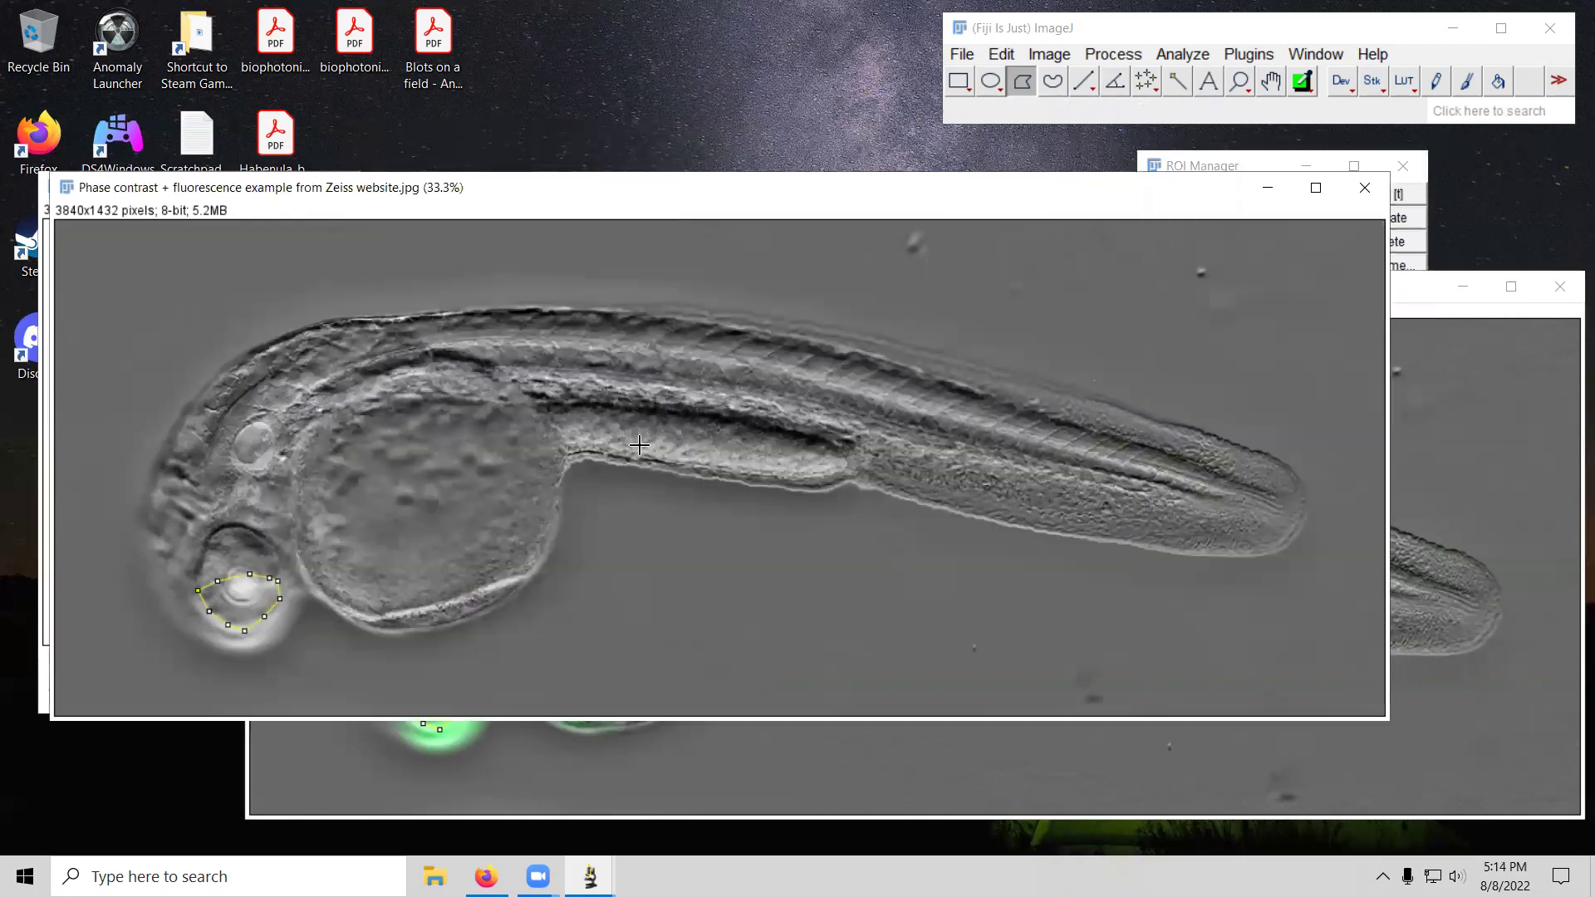
{"action": "left_click", "coordinate": [1446, 313]}
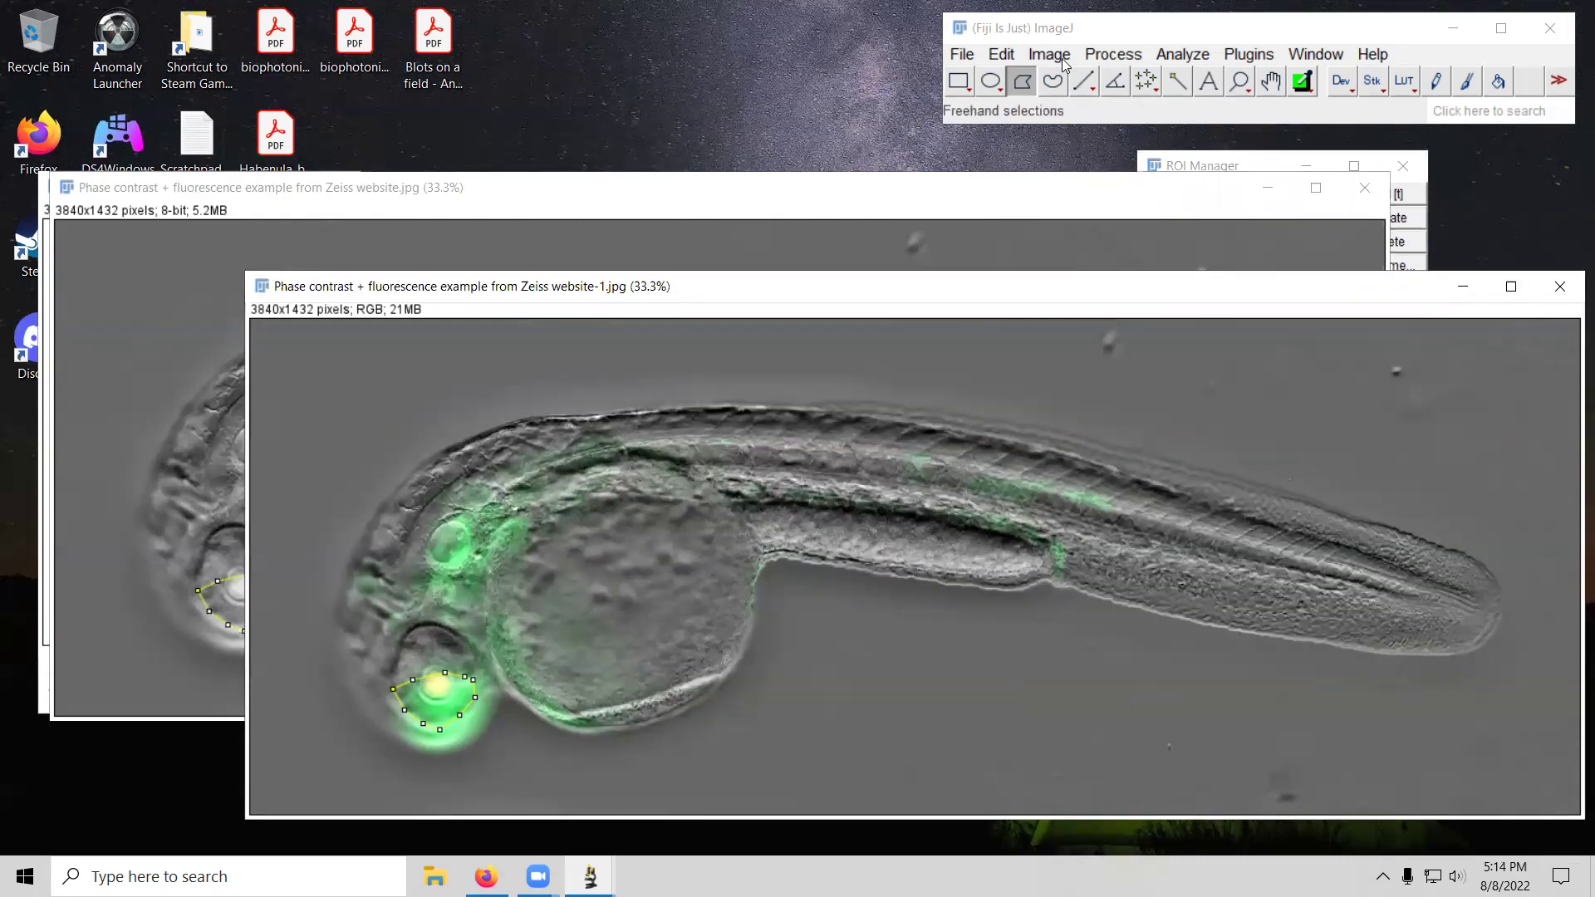
Step: Use Image Calculator to subtract the greyscale image from the colour duplicate into a new Result window
{"action": "left_click", "coordinate": [1106, 56]}
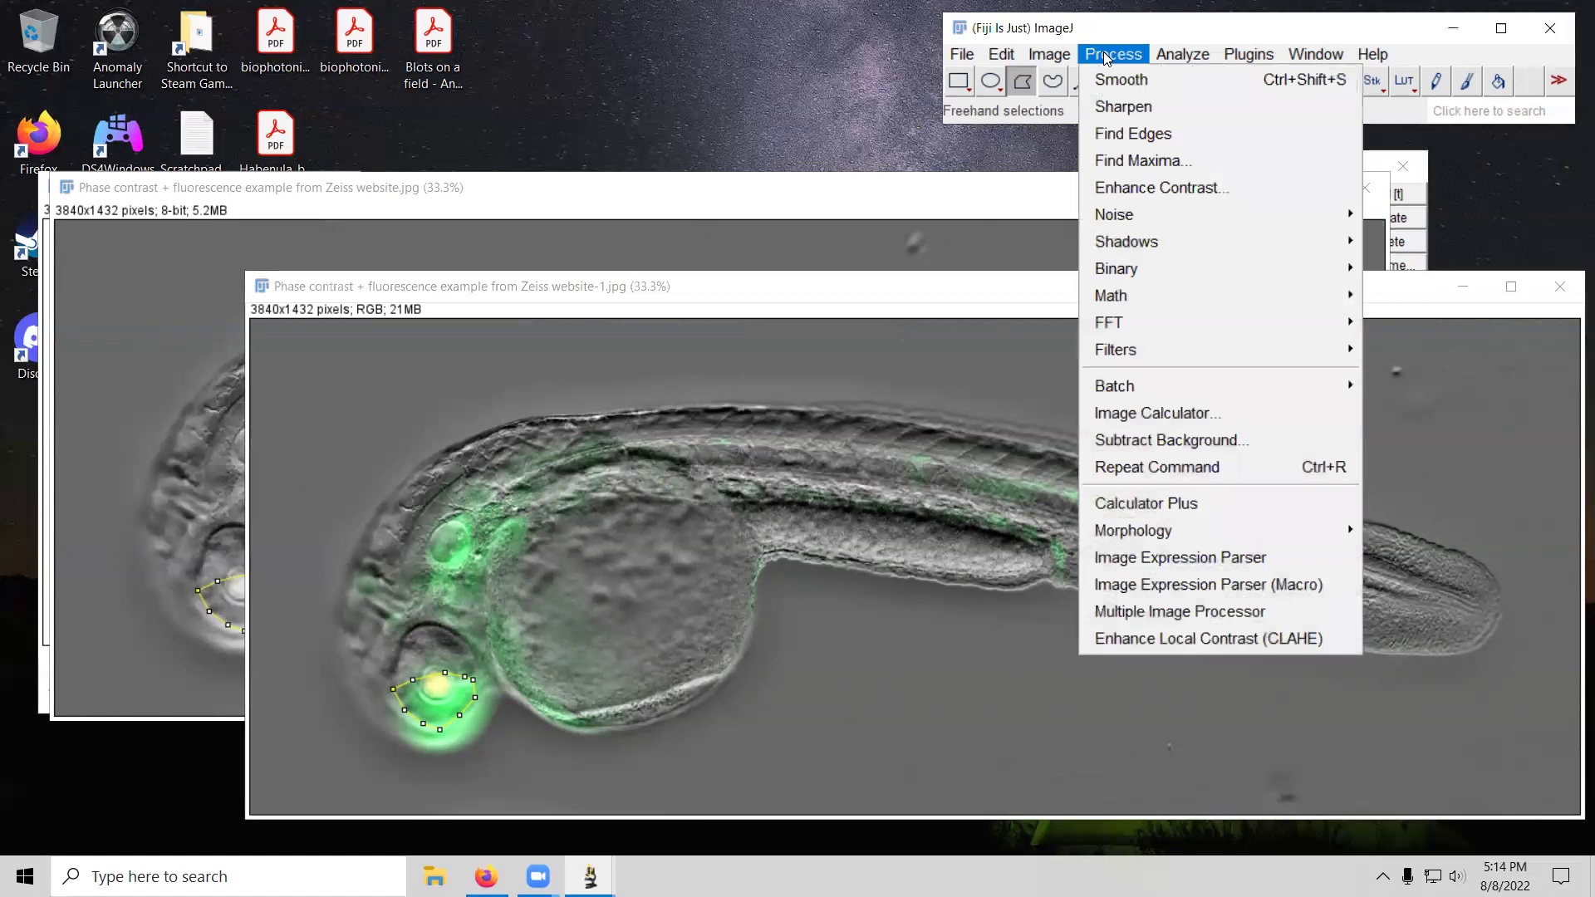
{"action": "left_click", "coordinate": [1105, 413]}
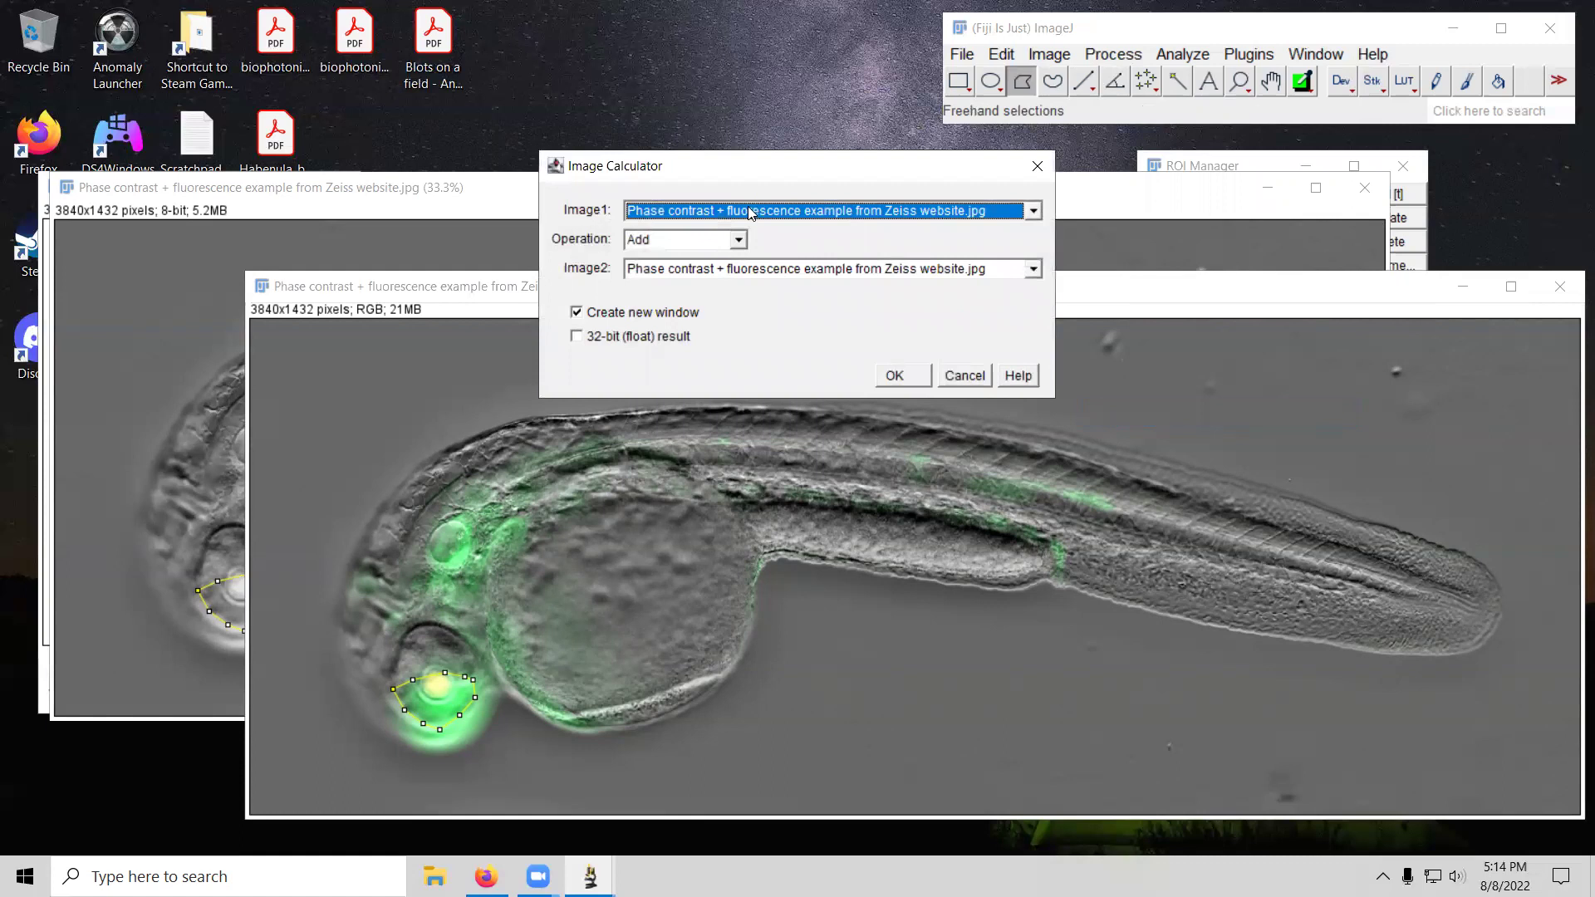
{"action": "left_click", "coordinate": [749, 211]}
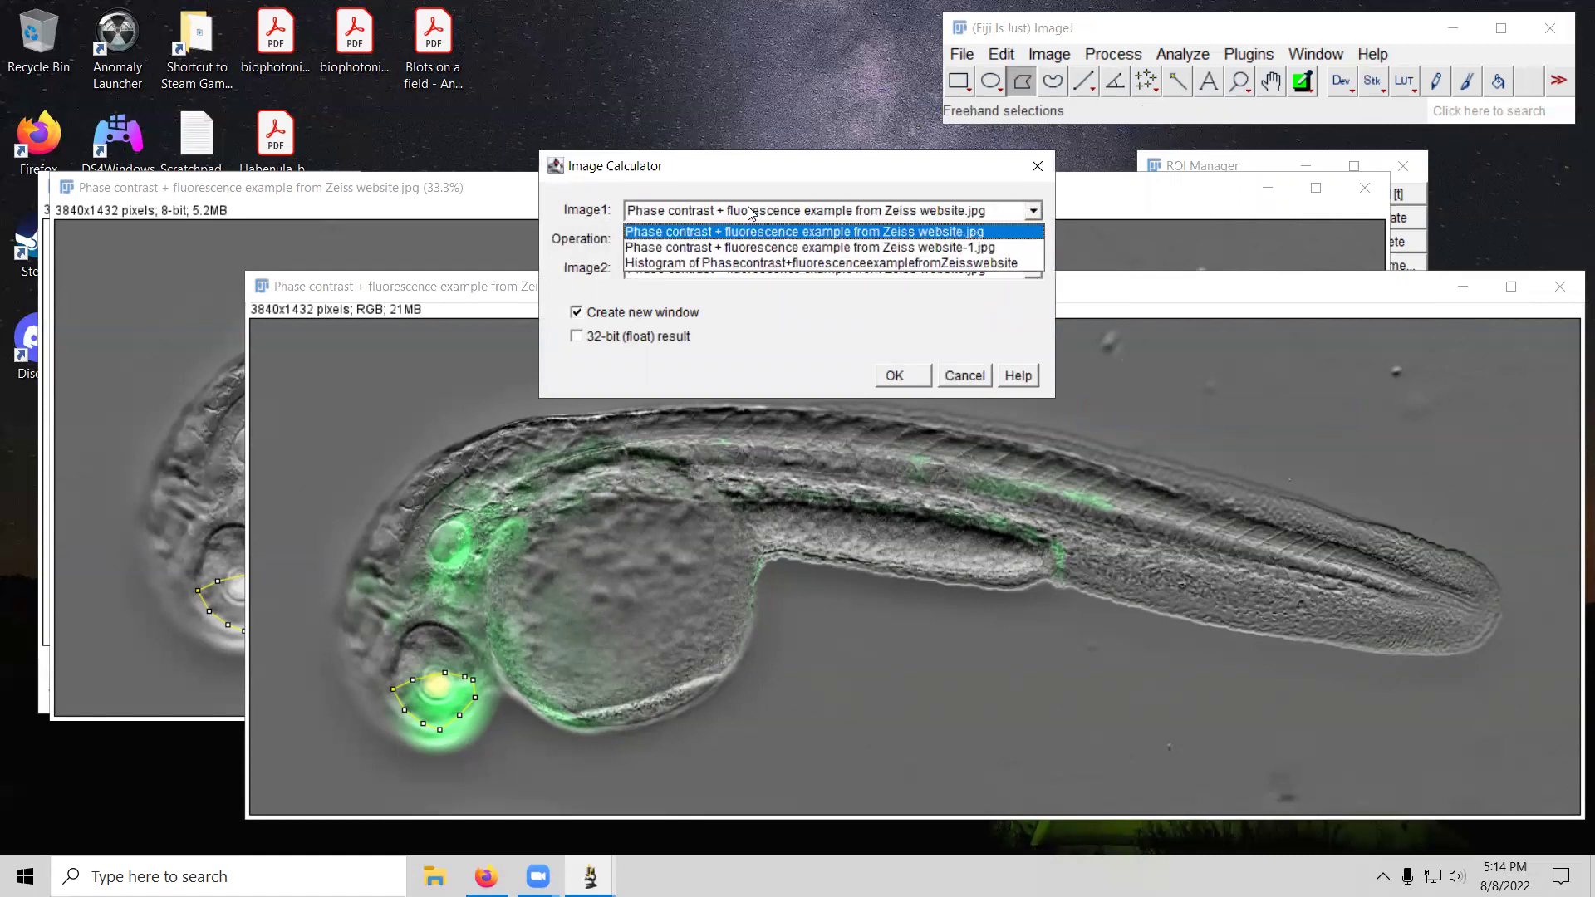
{"action": "left_click", "coordinate": [749, 211]}
{"action": "left_click", "coordinate": [749, 211]}
{"action": "left_click", "coordinate": [754, 248]}
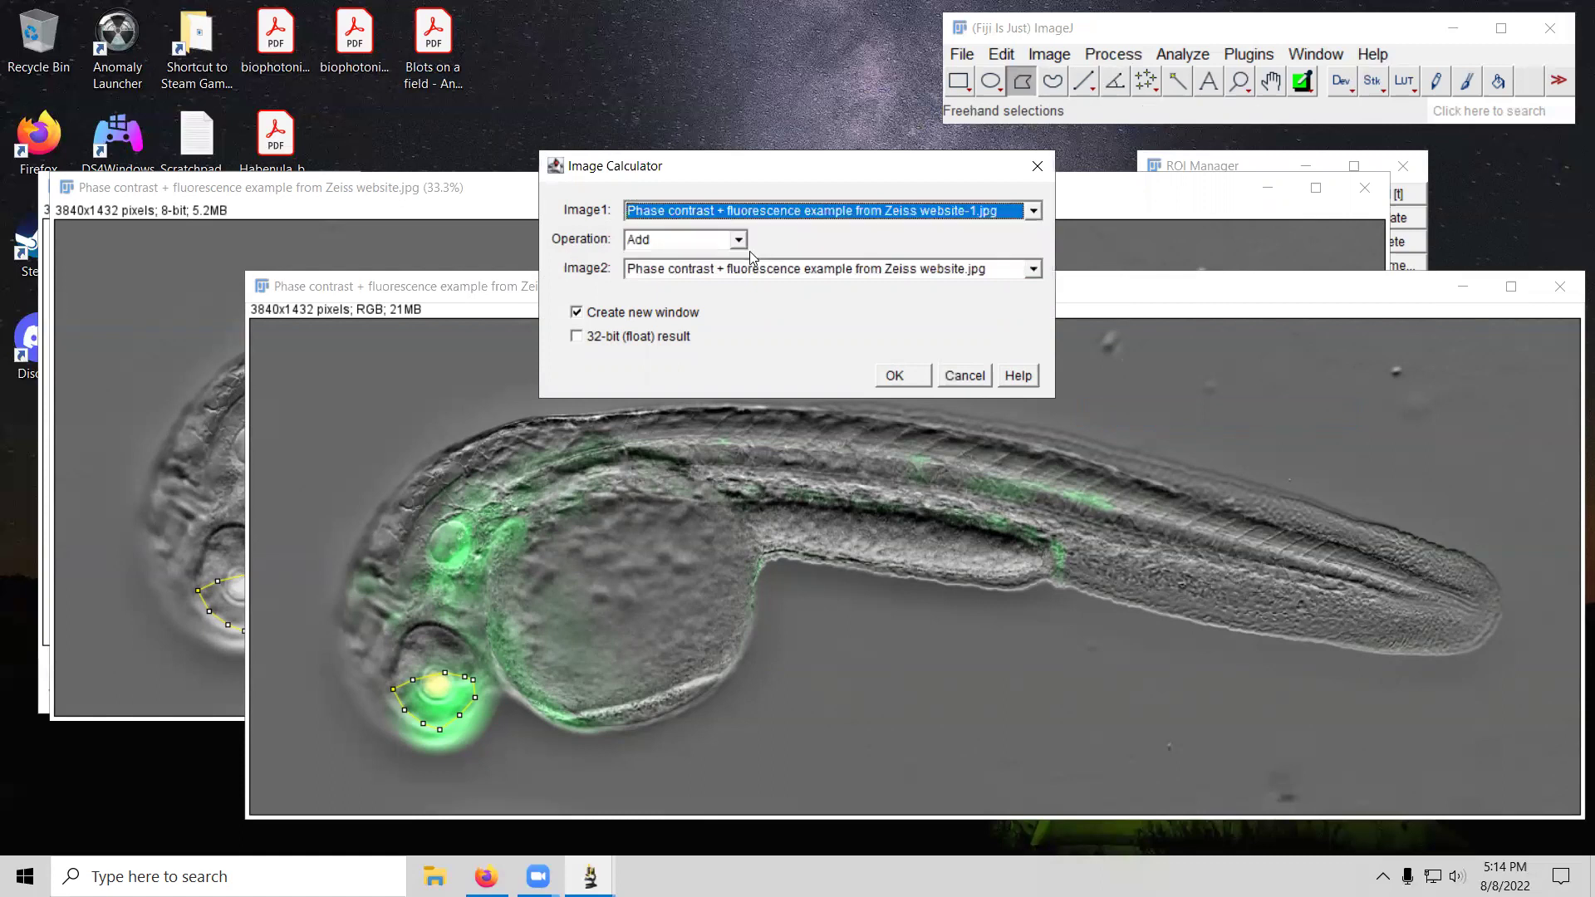
{"action": "left_click", "coordinate": [728, 248]}
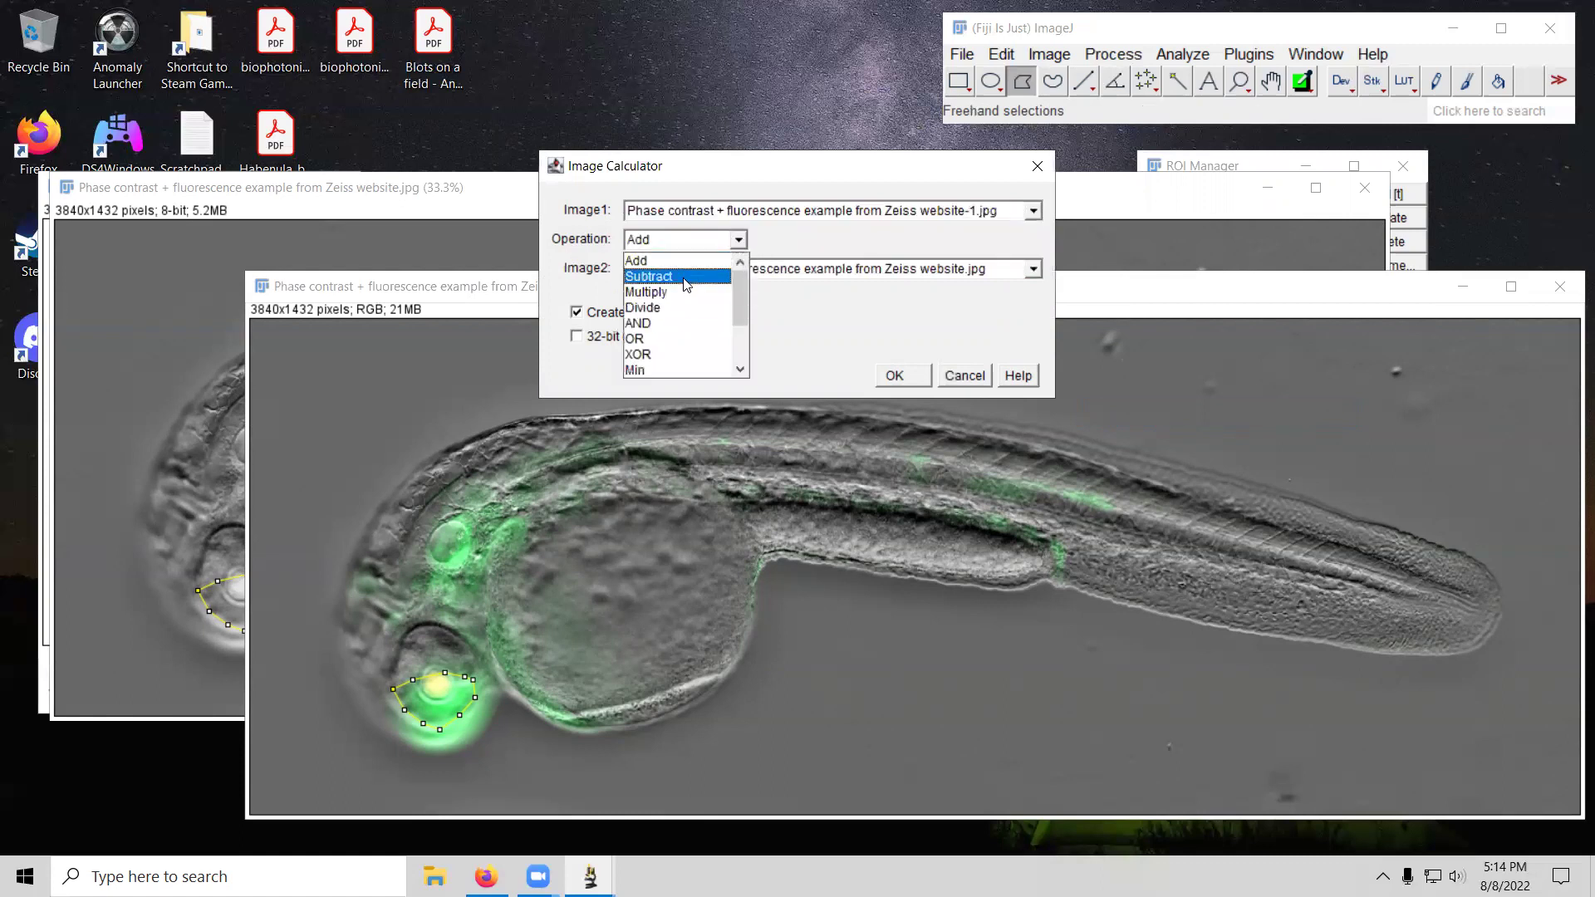
{"action": "left_click", "coordinate": [735, 268]}
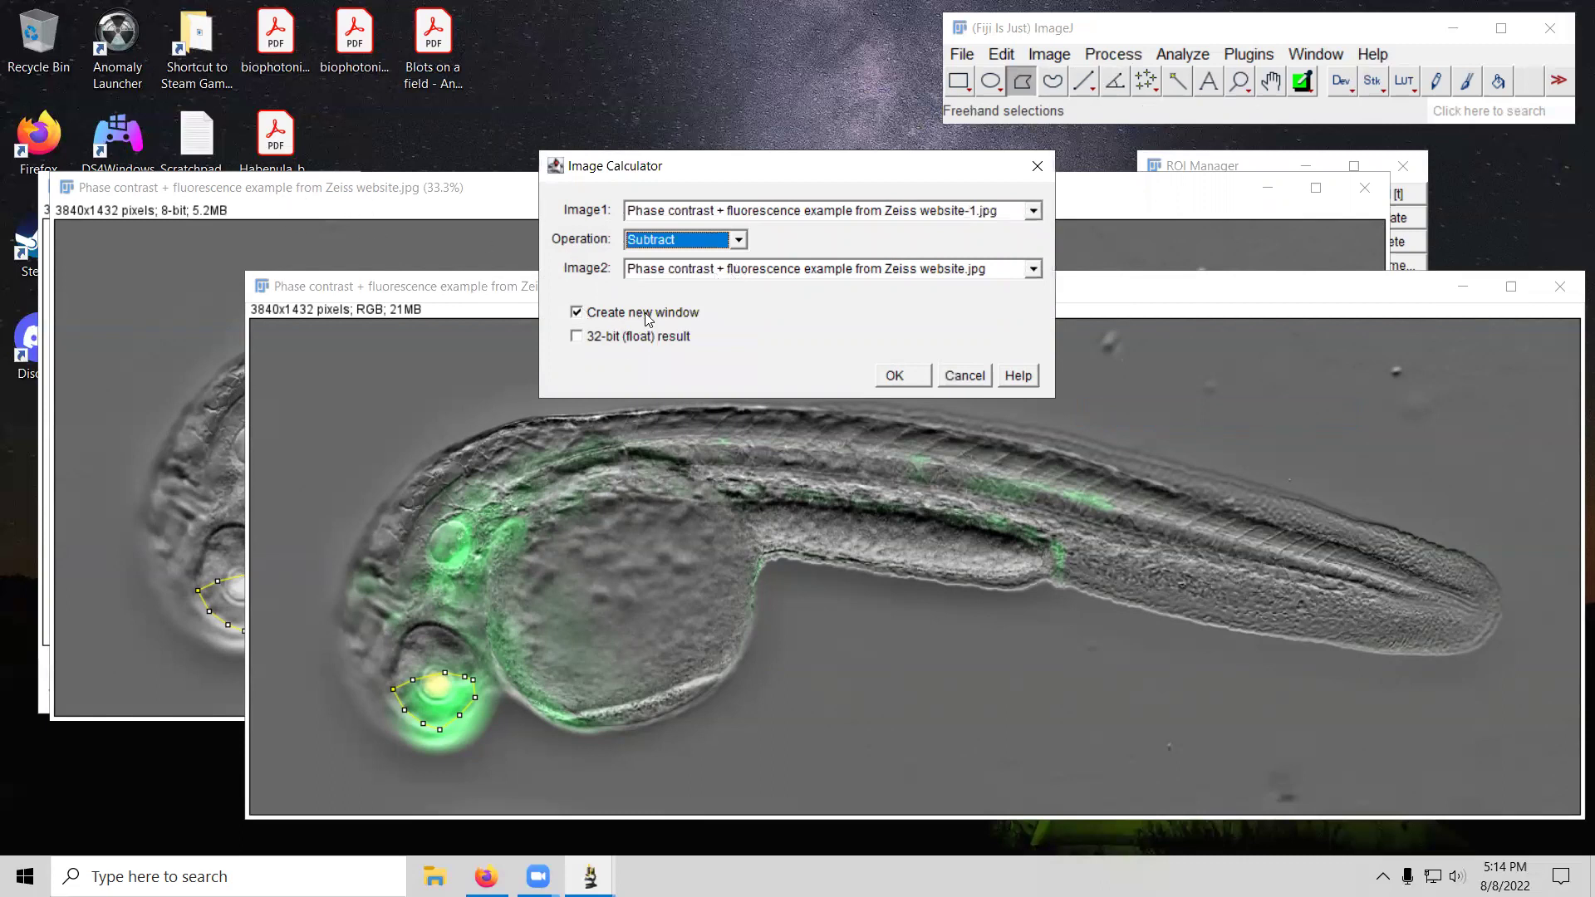
{"action": "left_click", "coordinate": [893, 376]}
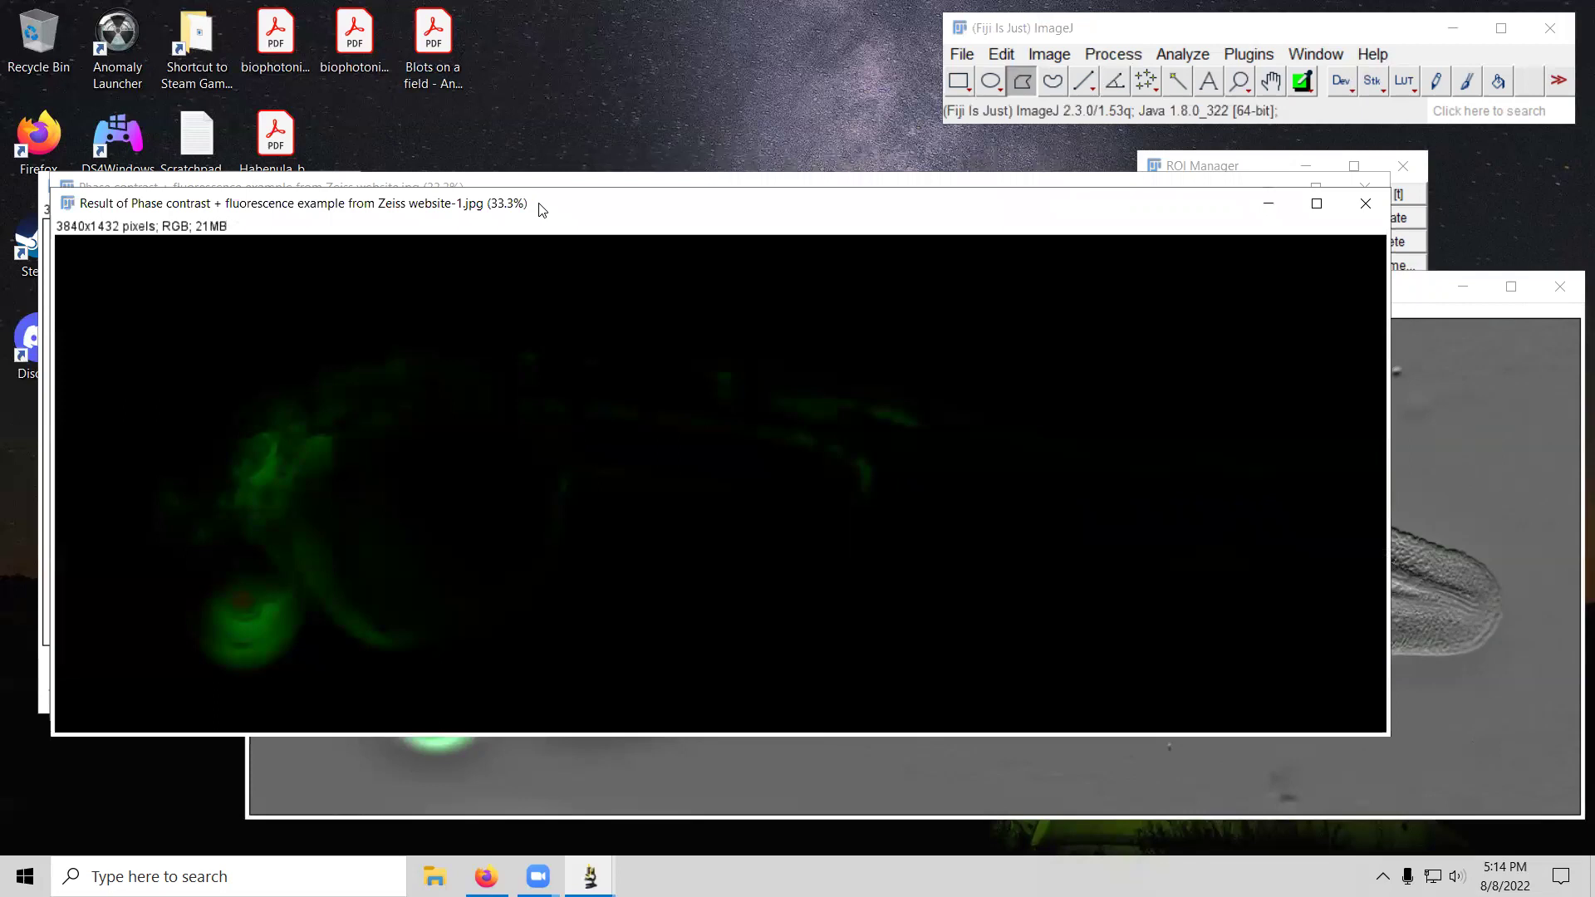
Step: Apply the stored eye outline 1102-0529 from the ROI Manager to the Result image
{"action": "left_click_drag", "start_coordinate": [542, 209], "coordinate": [799, 217]}
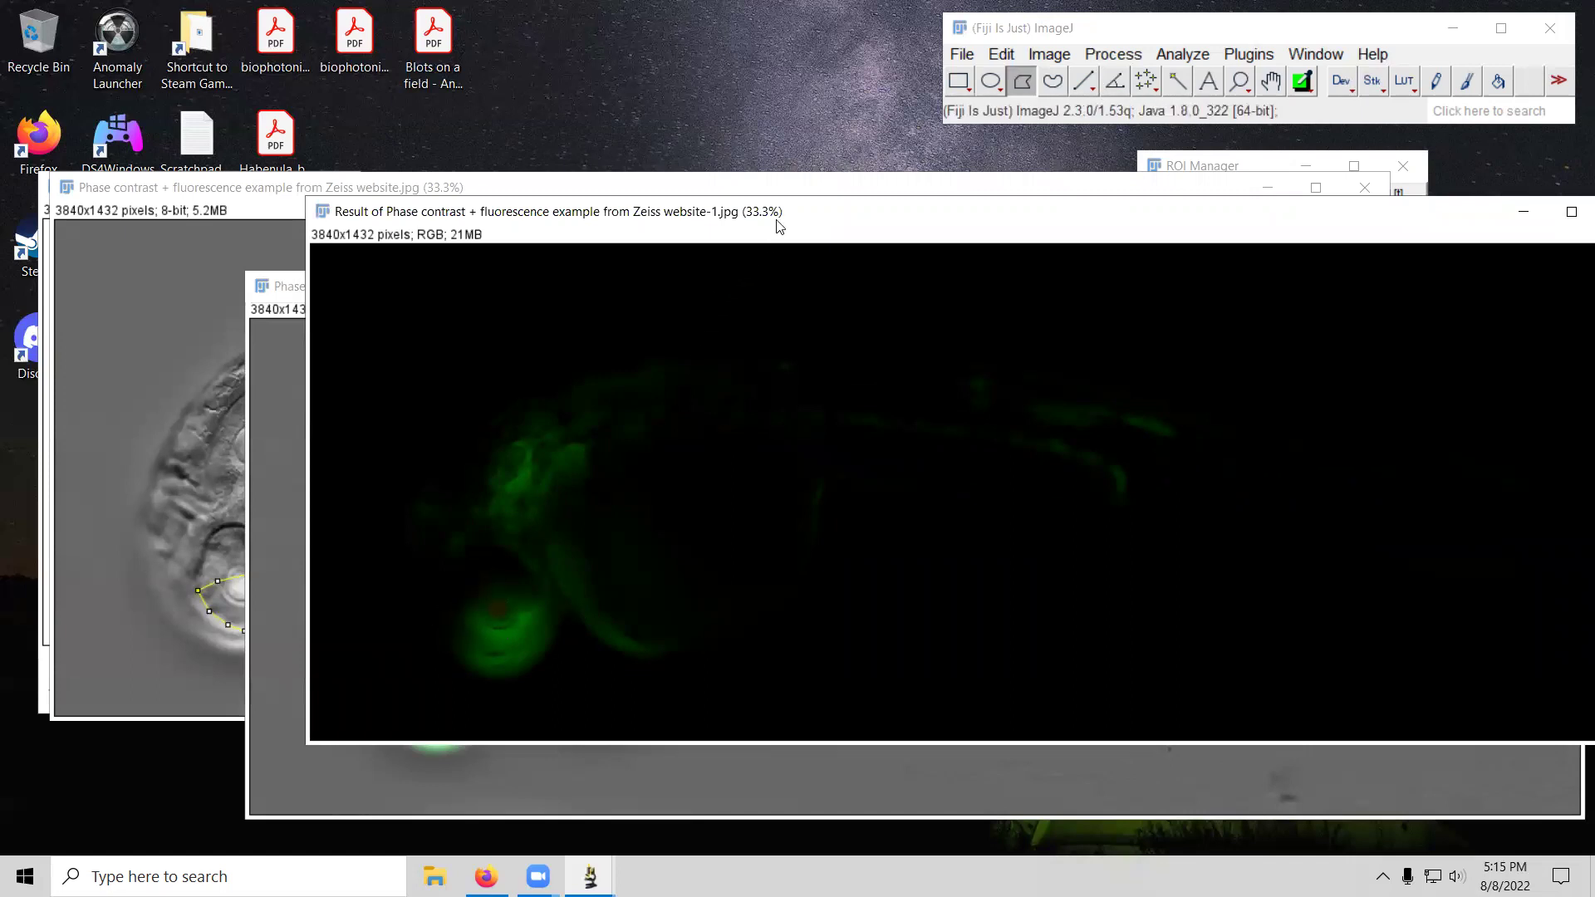
{"action": "left_click_drag", "start_coordinate": [771, 226], "coordinate": [592, 237]}
{"action": "left_click", "coordinate": [1193, 168]}
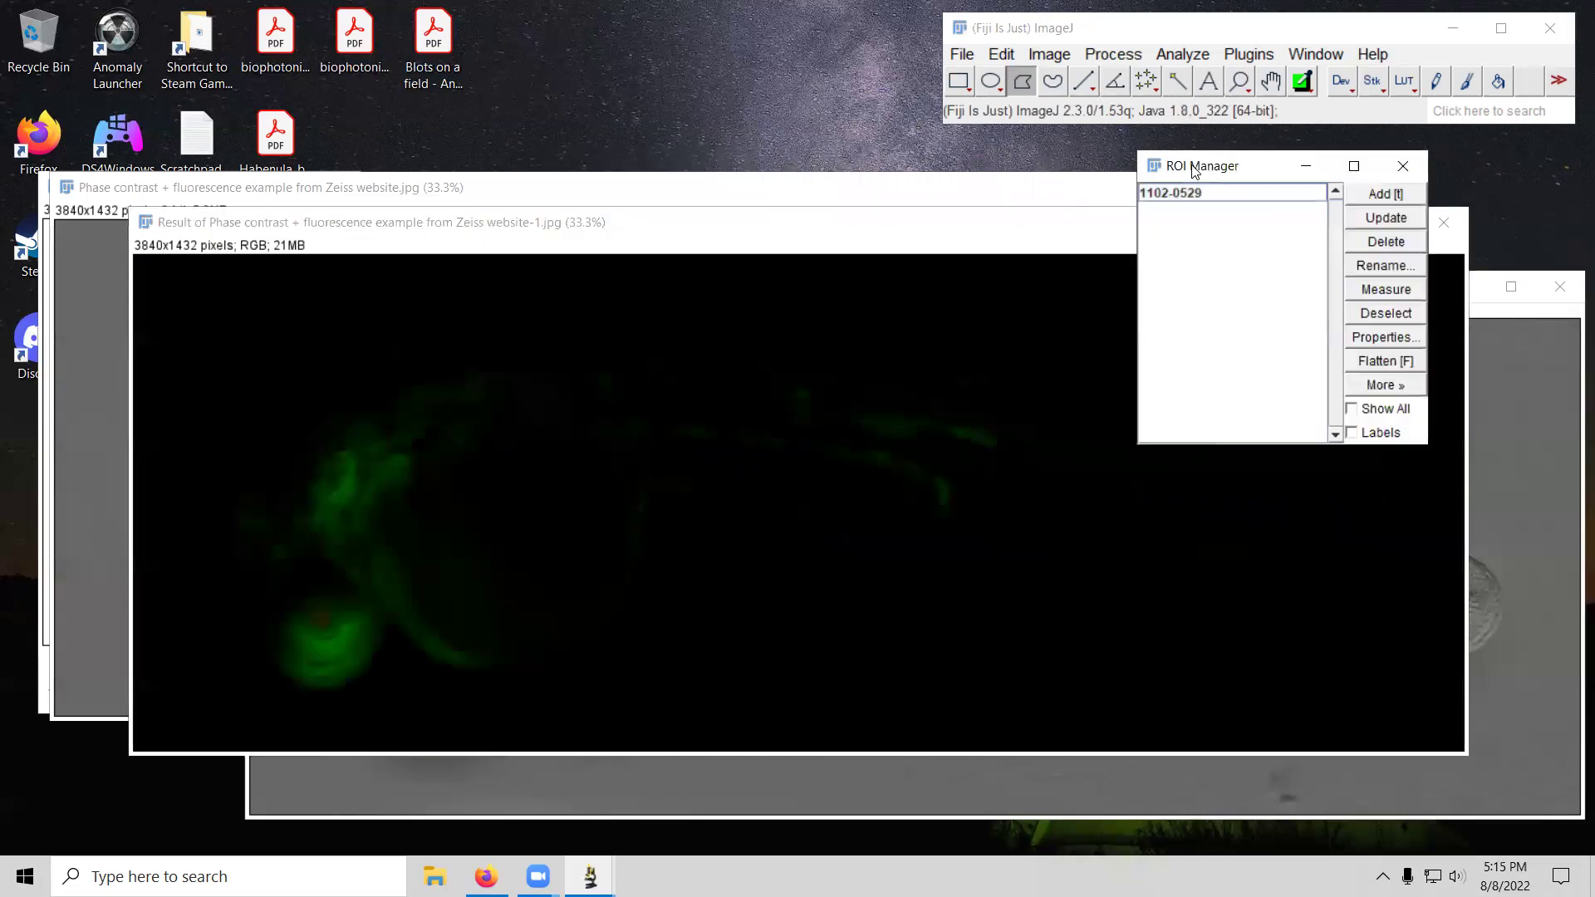
{"action": "left_click", "coordinate": [1194, 195]}
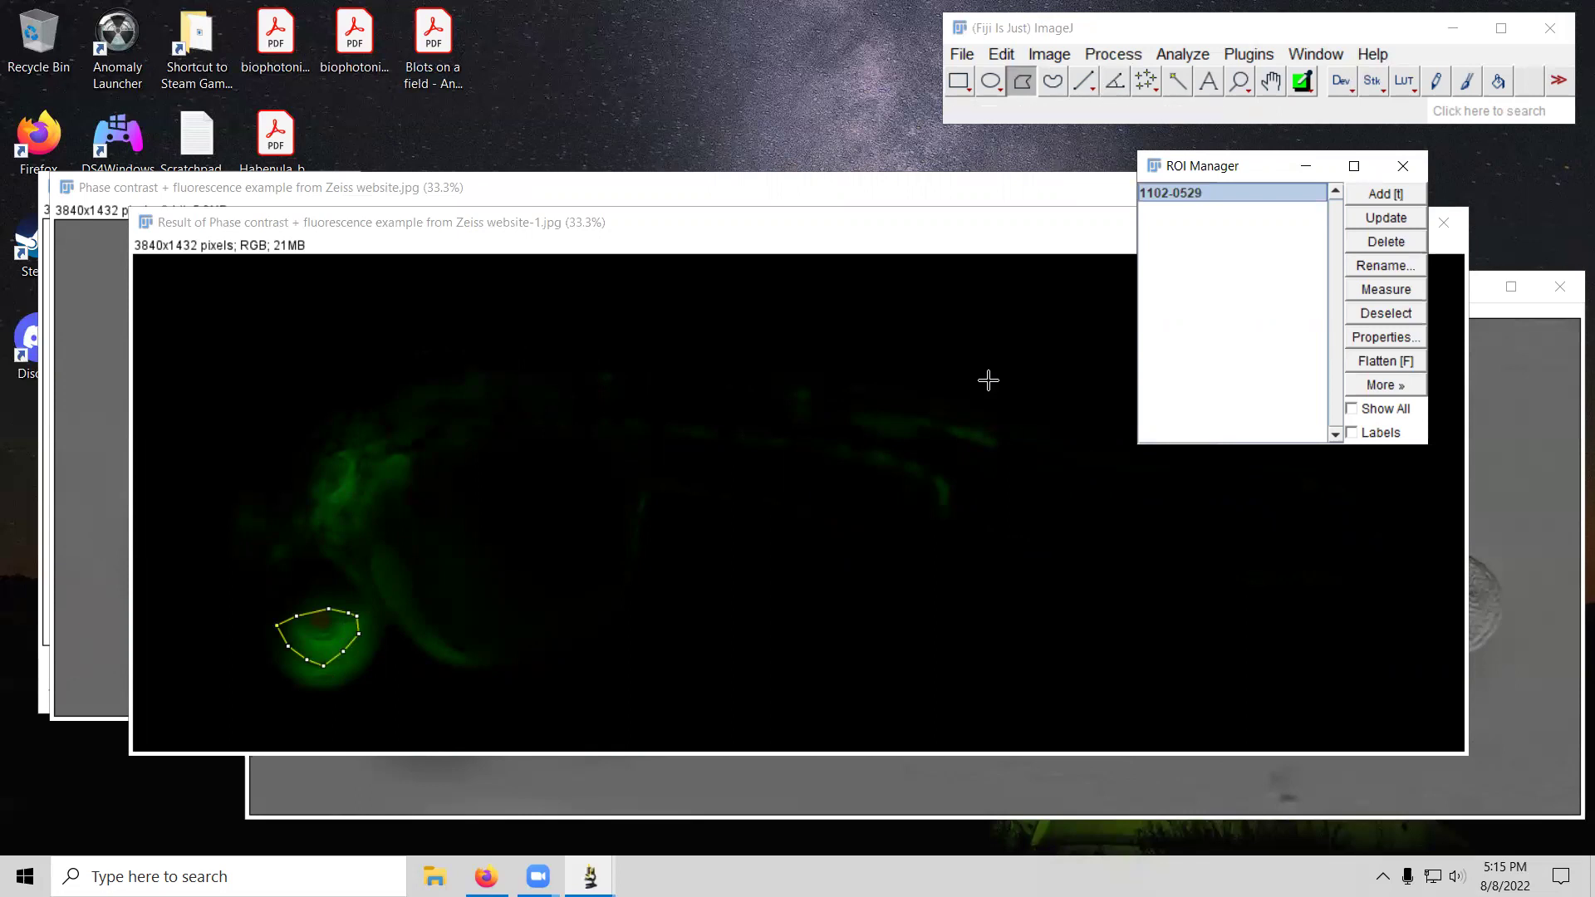
{"action": "left_click", "coordinate": [1003, 227]}
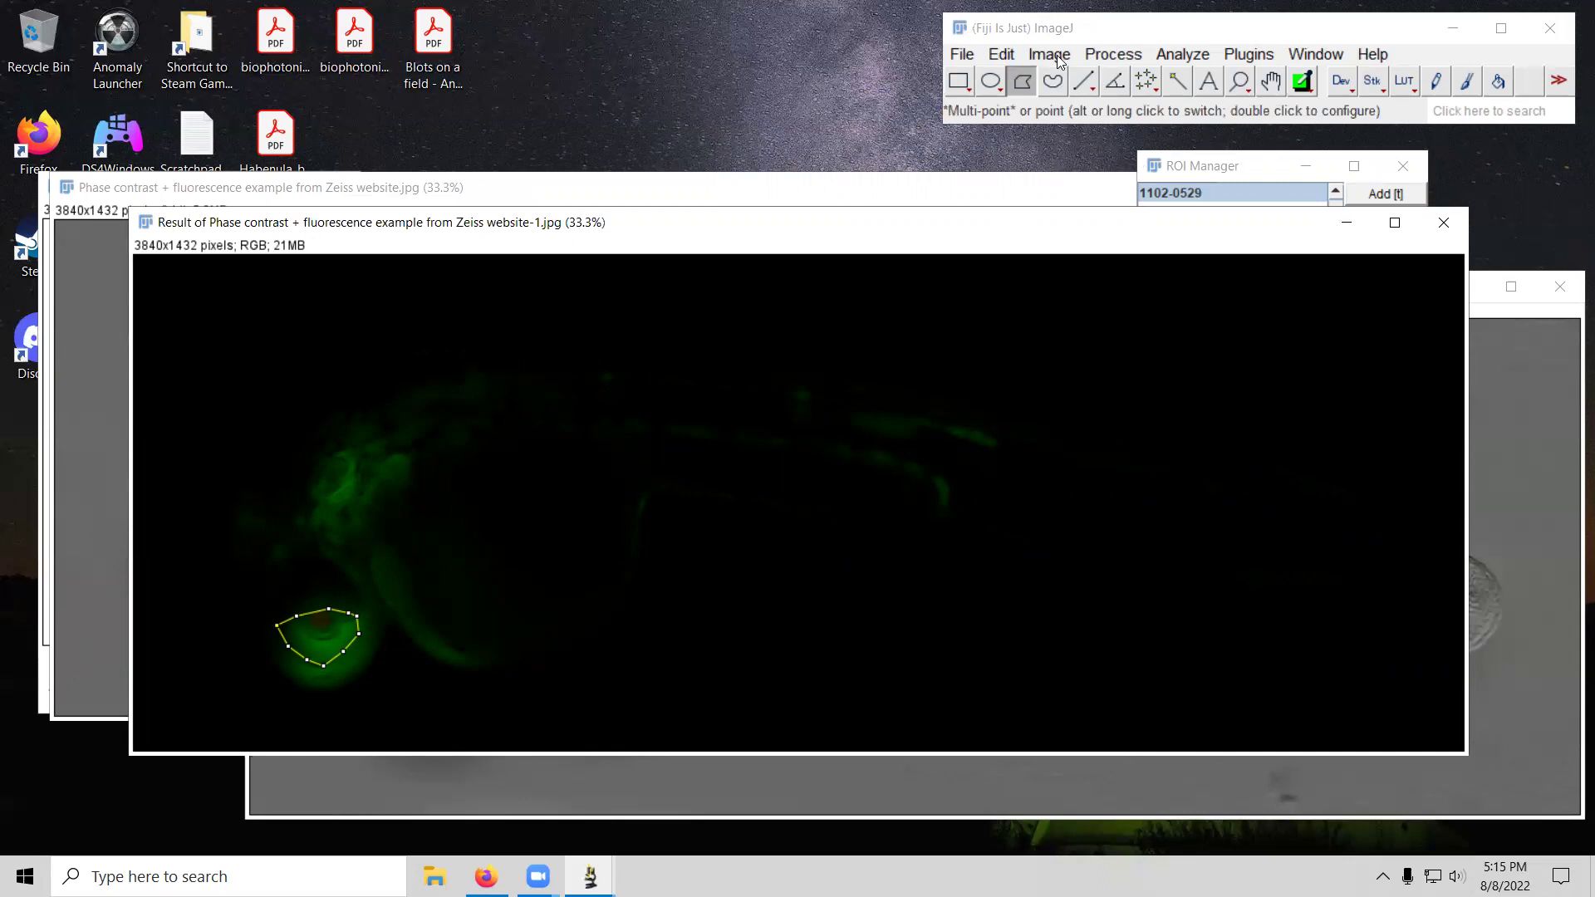
Step: Measure the eye ROI on the Result image and generate its Color Histogram (green mean 59.809)
{"action": "left_click", "coordinate": [1183, 55]}
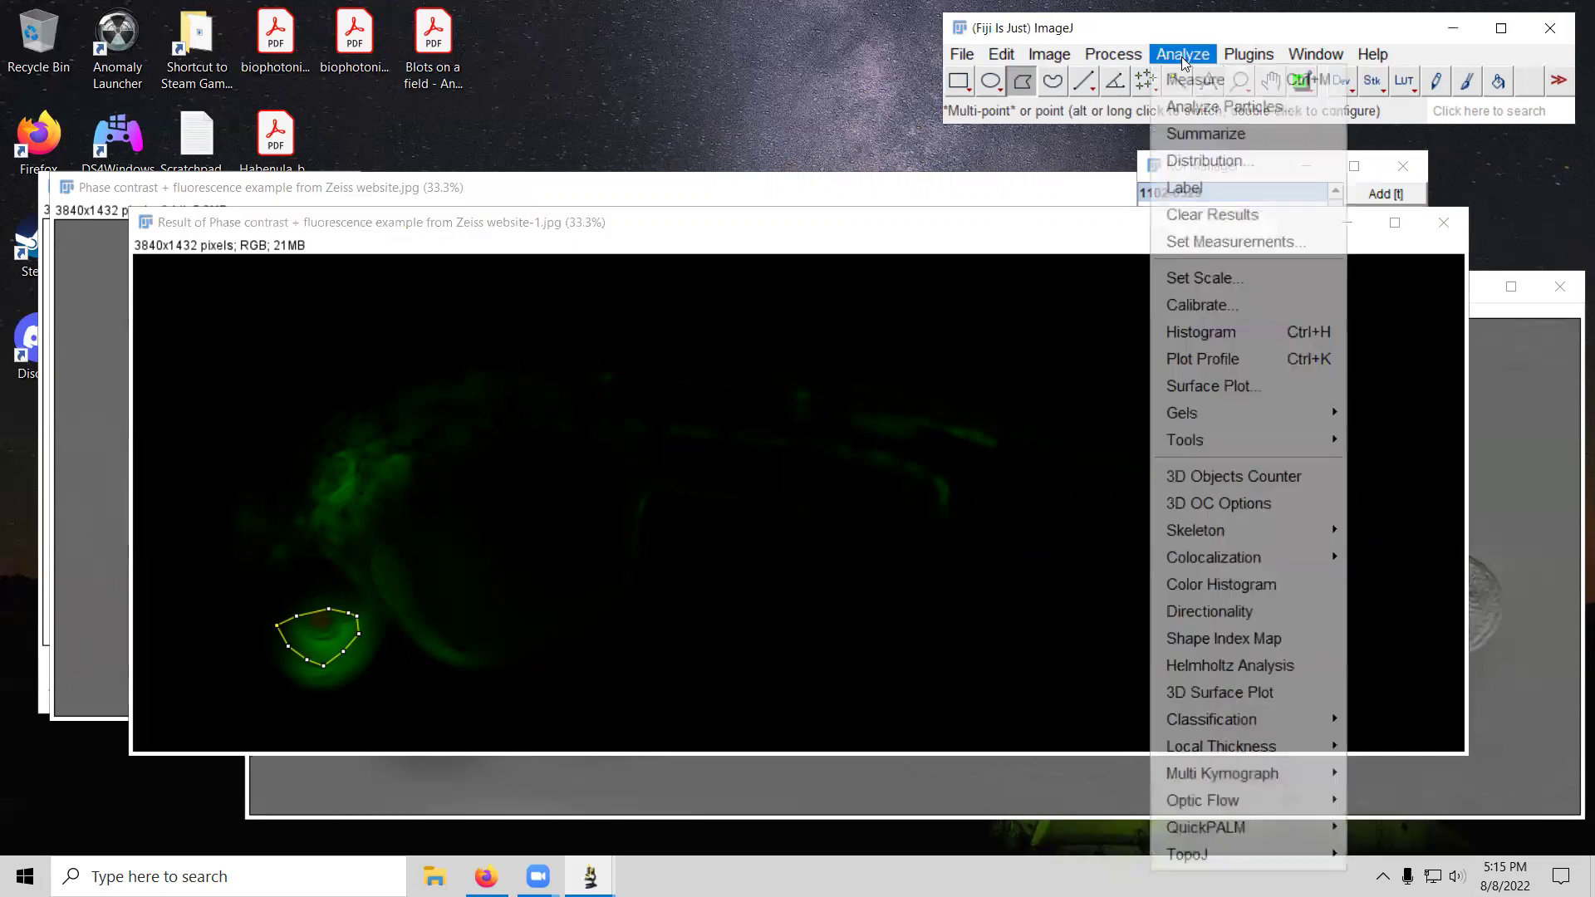
{"action": "left_click", "coordinate": [1186, 87]}
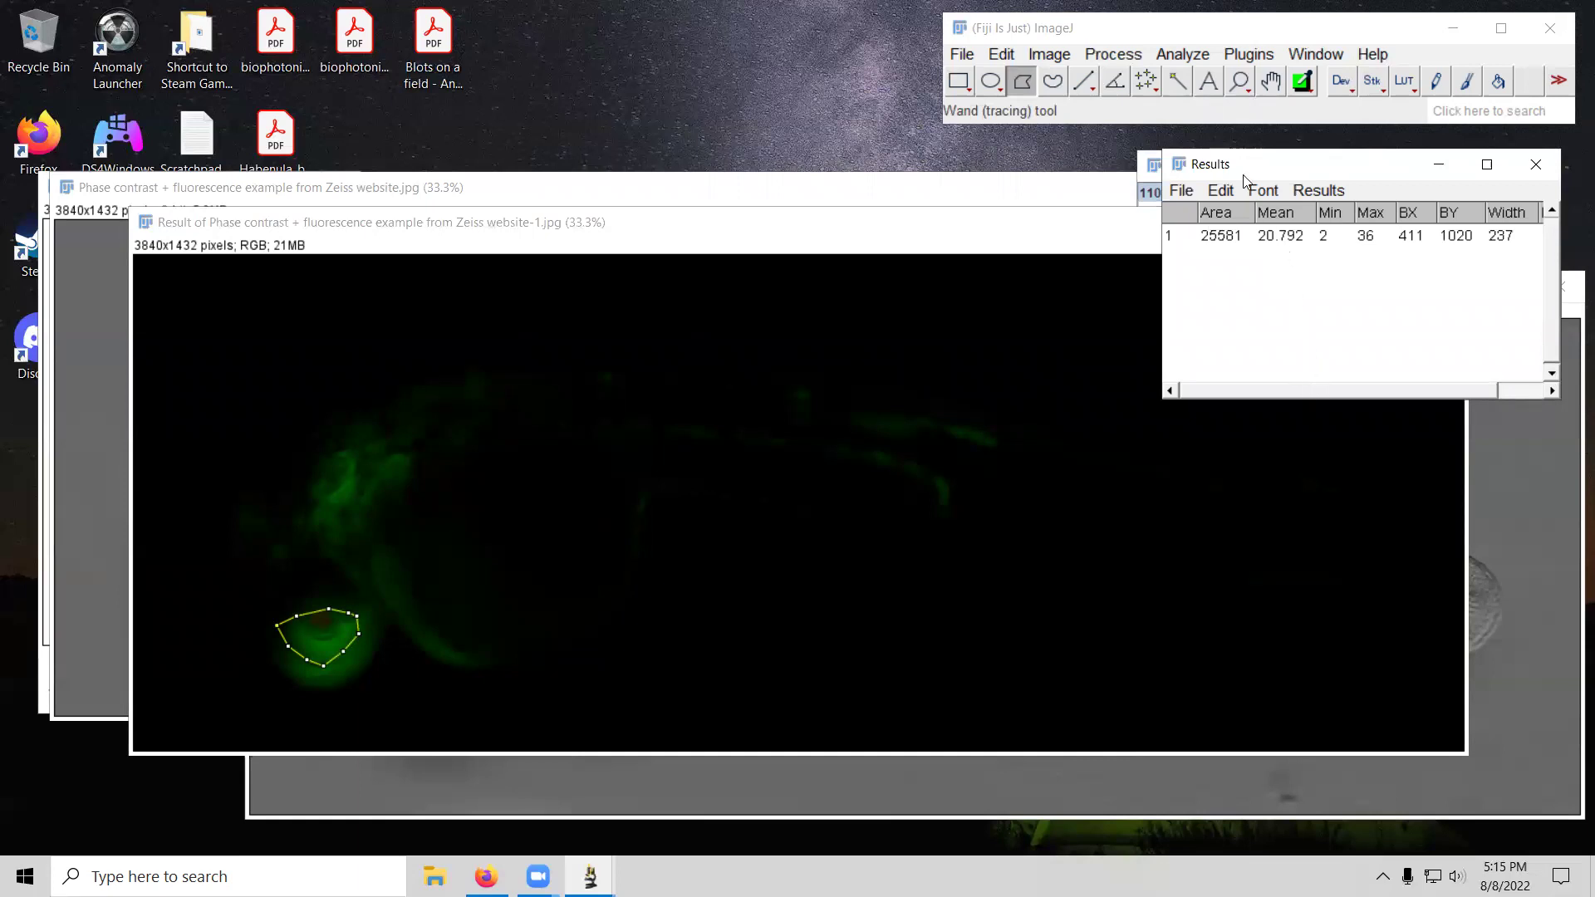
{"action": "left_click", "coordinate": [1191, 55]}
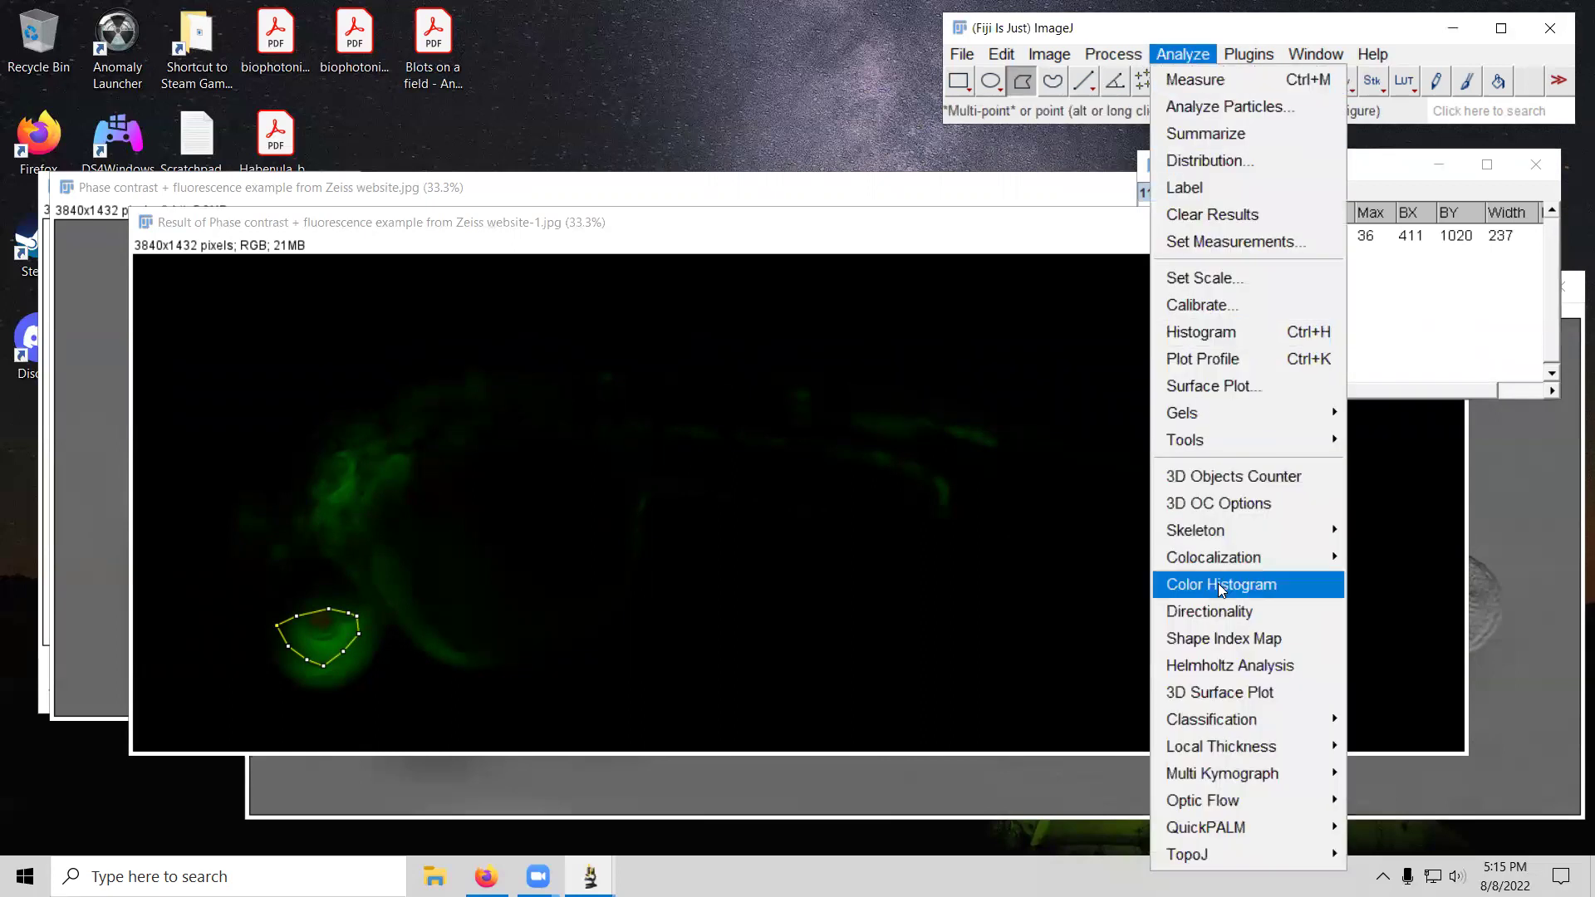
{"action": "left_click", "coordinate": [1219, 584]}
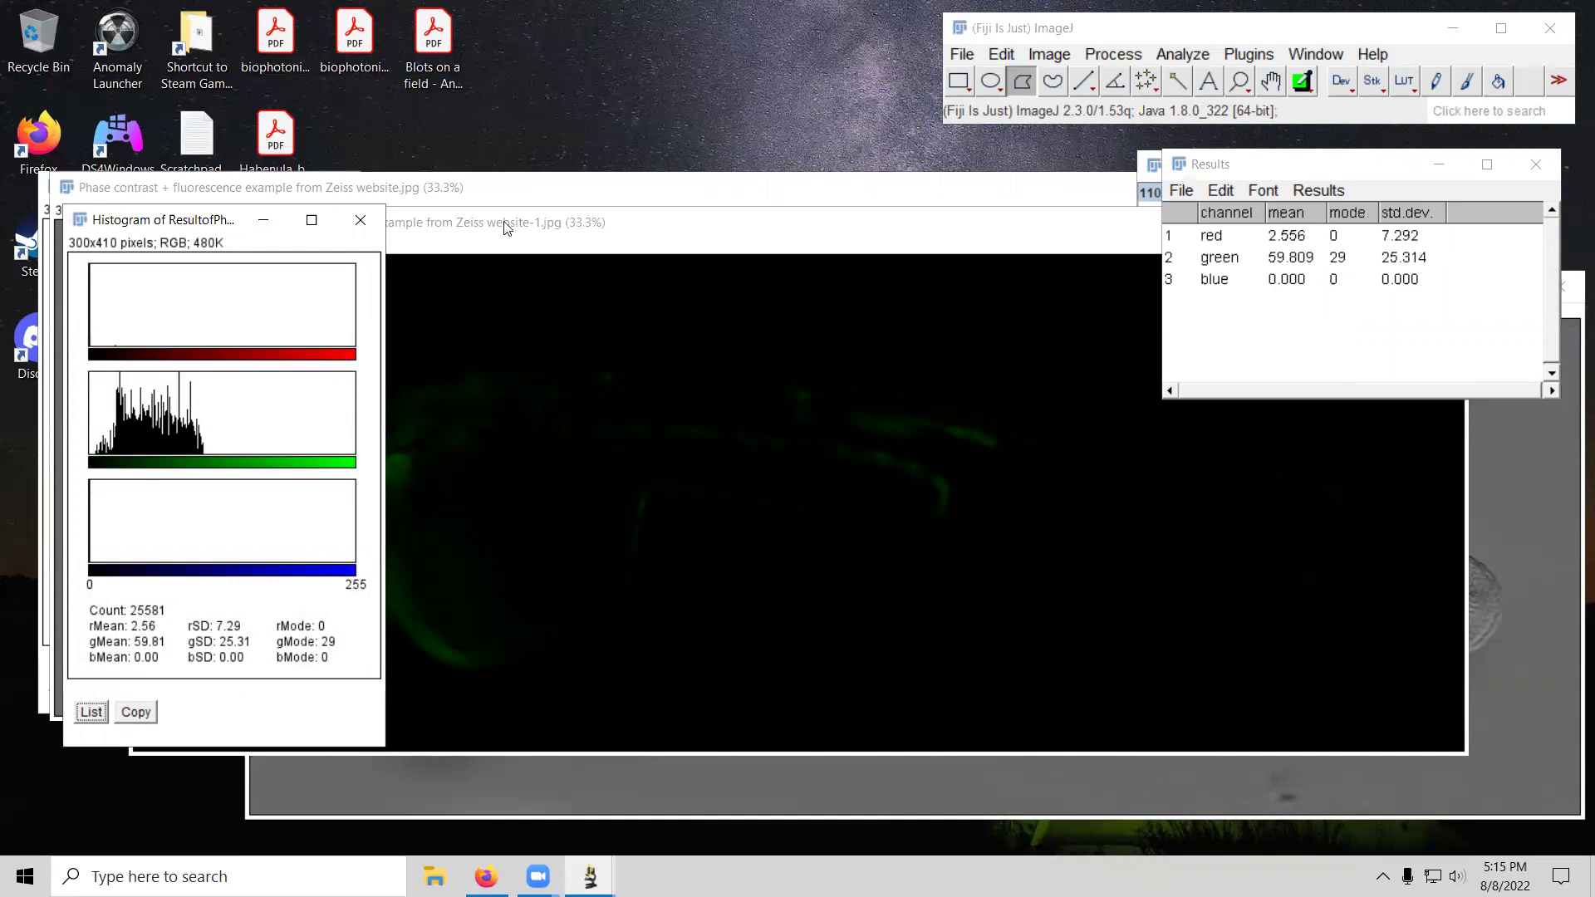
{"action": "left_click", "coordinate": [654, 230]}
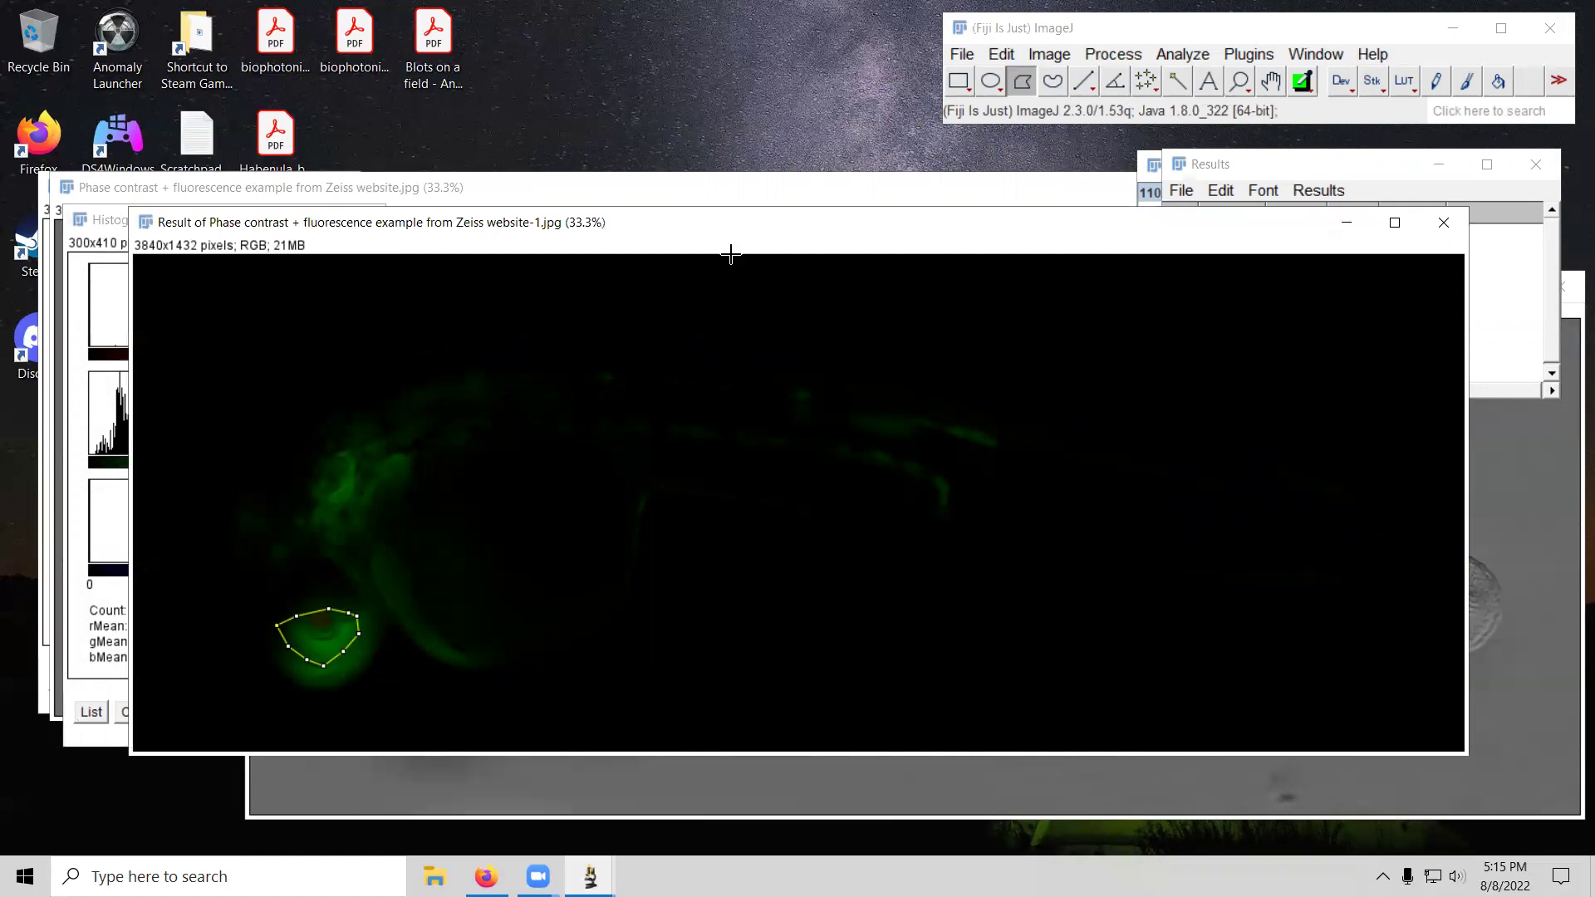
{"action": "left_click", "coordinate": [116, 225]}
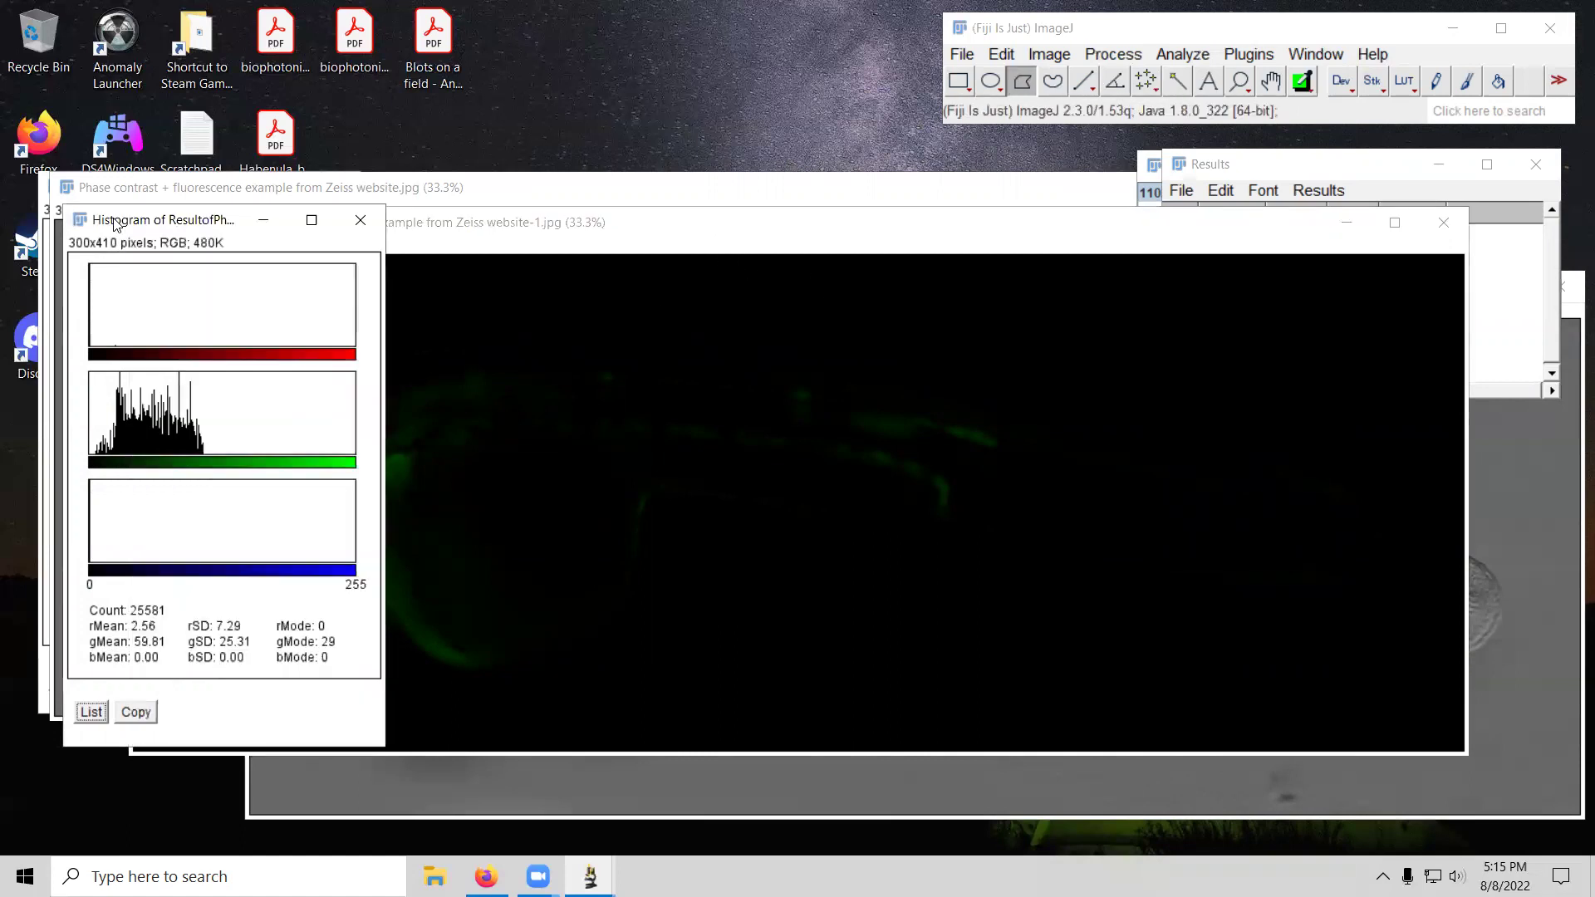
{"action": "left_click", "coordinate": [631, 230]}
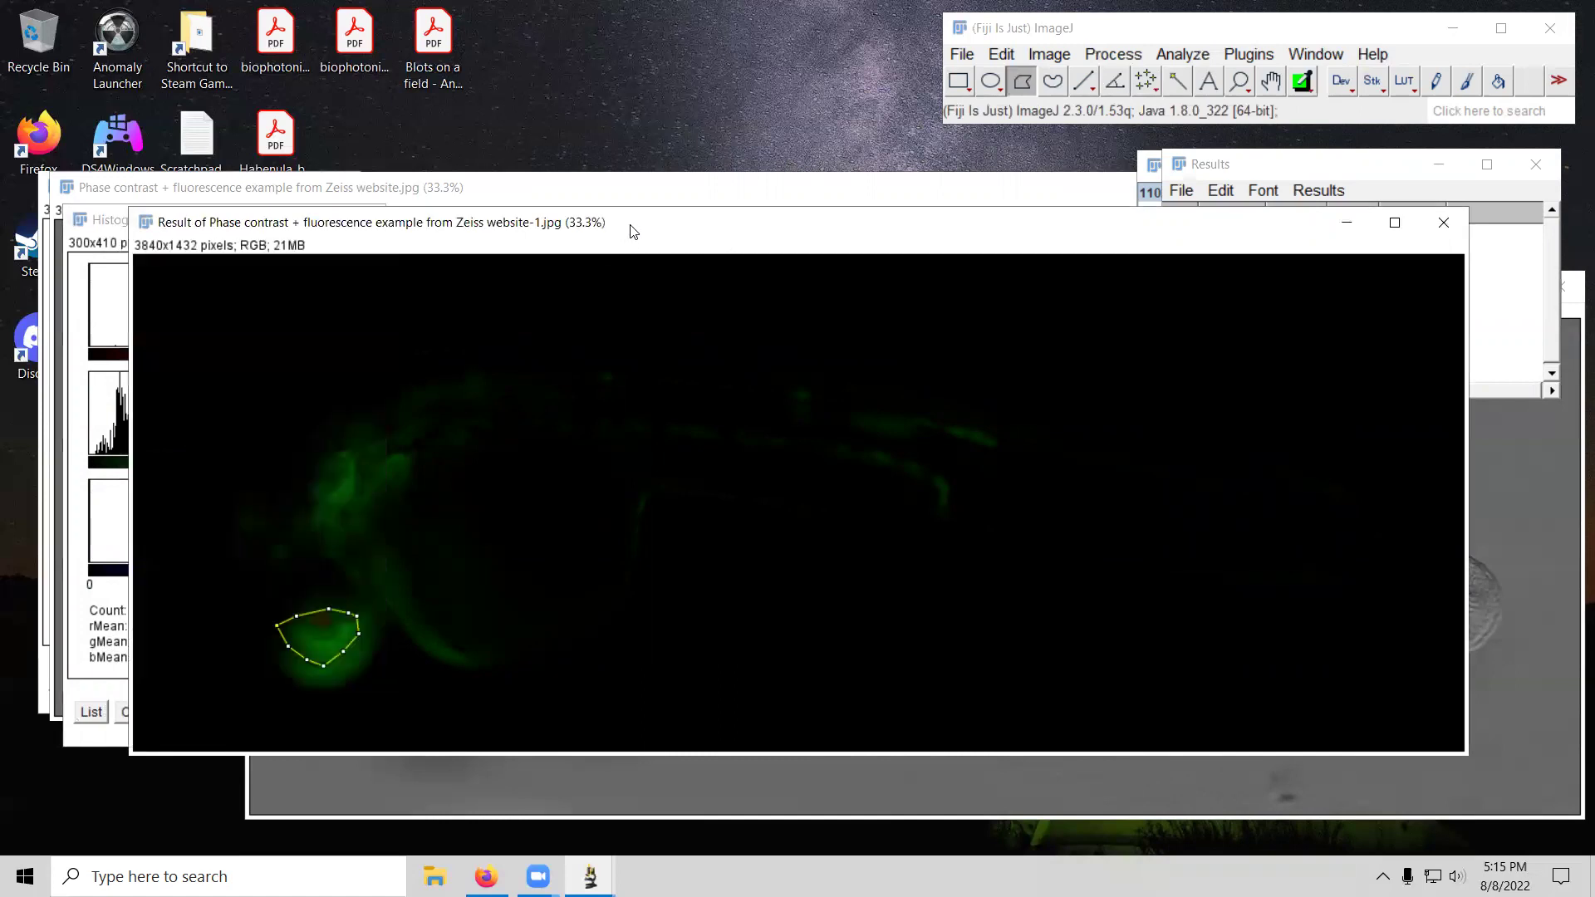
Step: Convert the Result image to 8-bit and re-measure the eye region without saving old results (Mean 20.792)
{"action": "left_click", "coordinate": [1052, 55]}
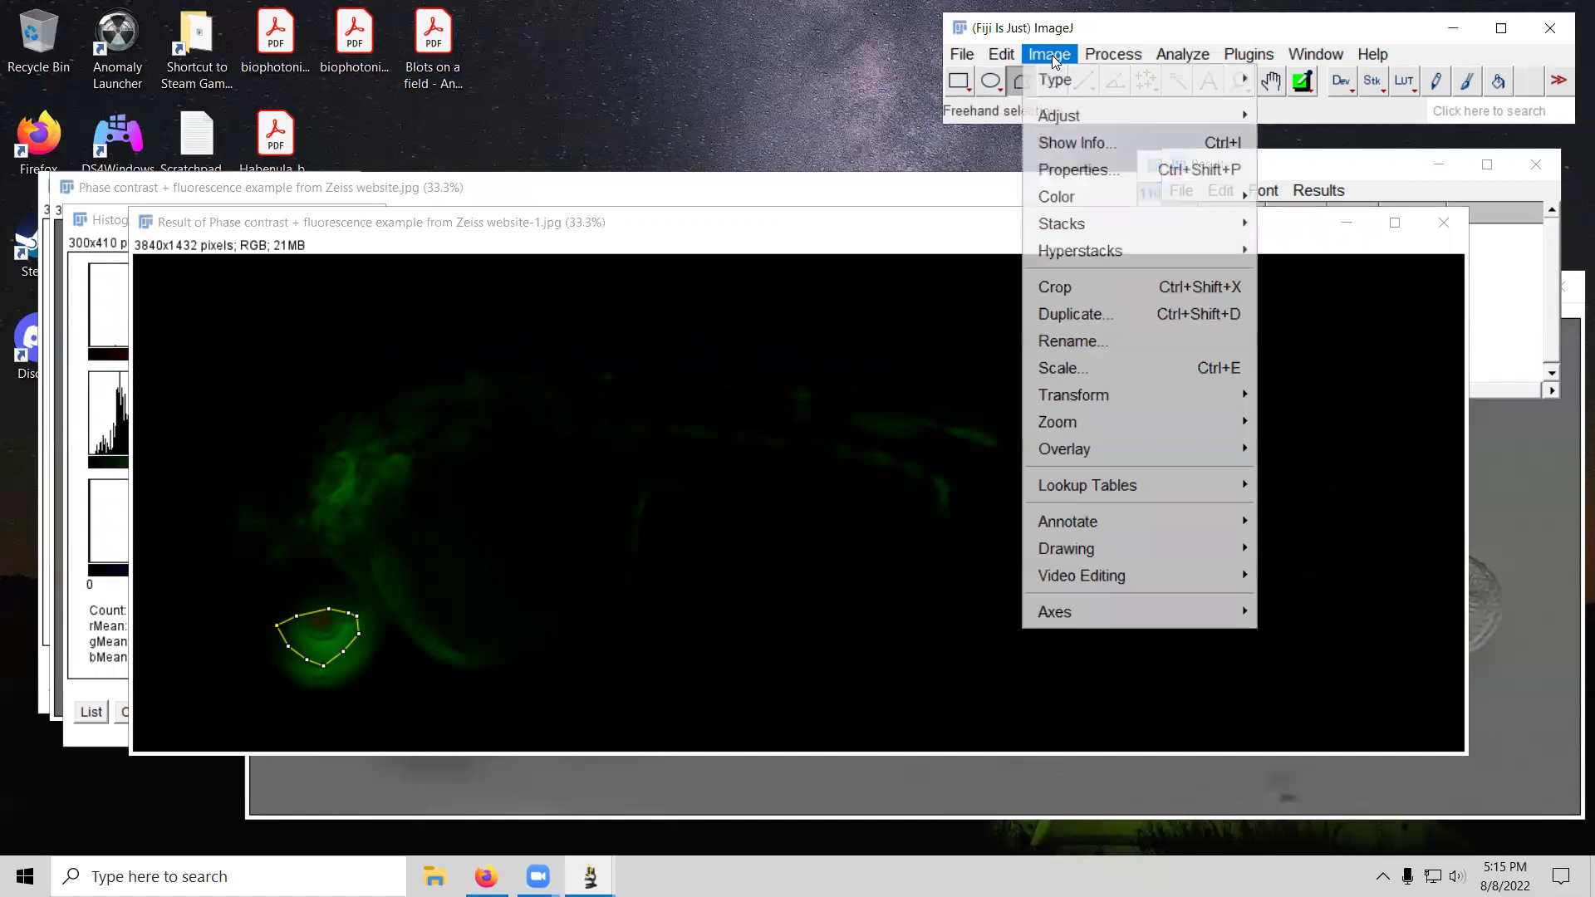
{"action": "mouse_move", "coordinate": [1065, 81]}
{"action": "left_click", "coordinate": [1308, 83]}
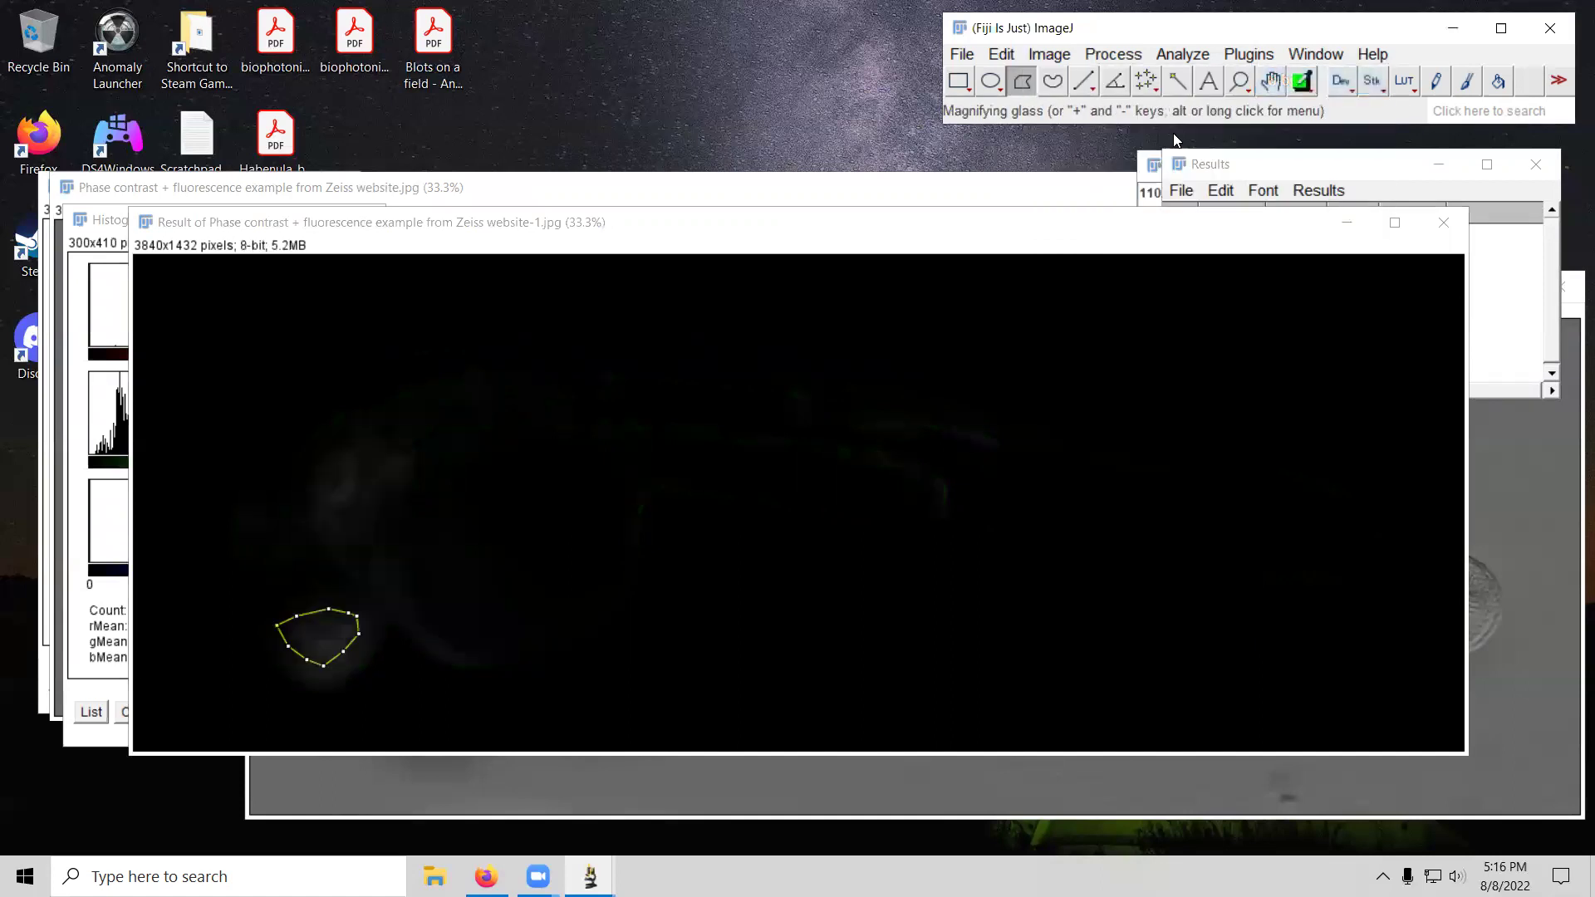
{"action": "left_click", "coordinate": [1064, 56]}
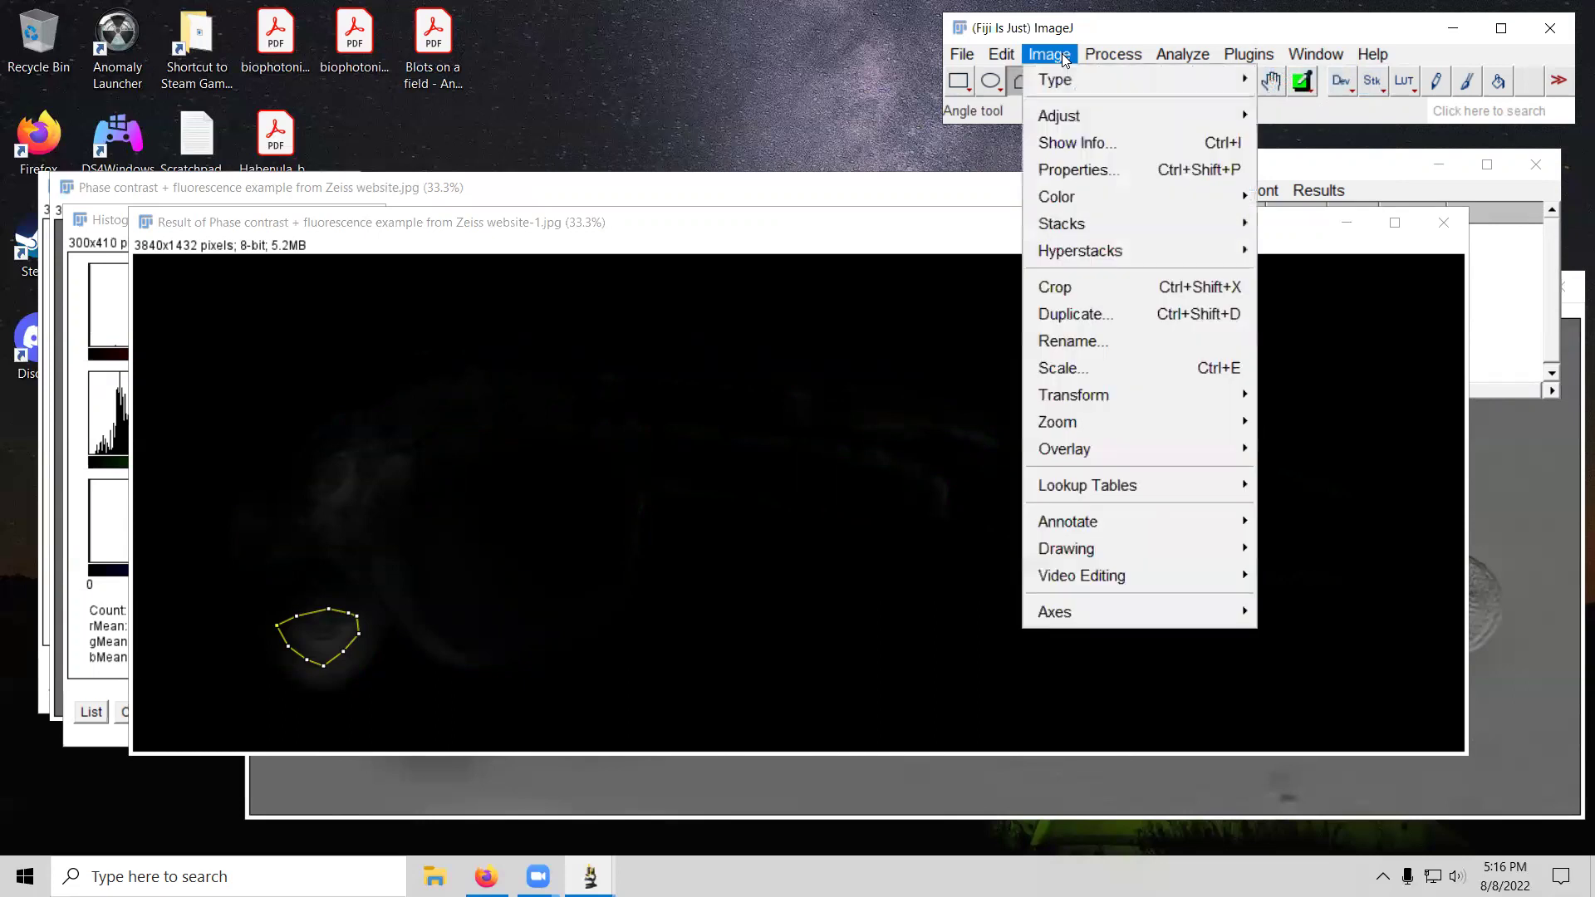
{"action": "left_click", "coordinate": [1187, 78]}
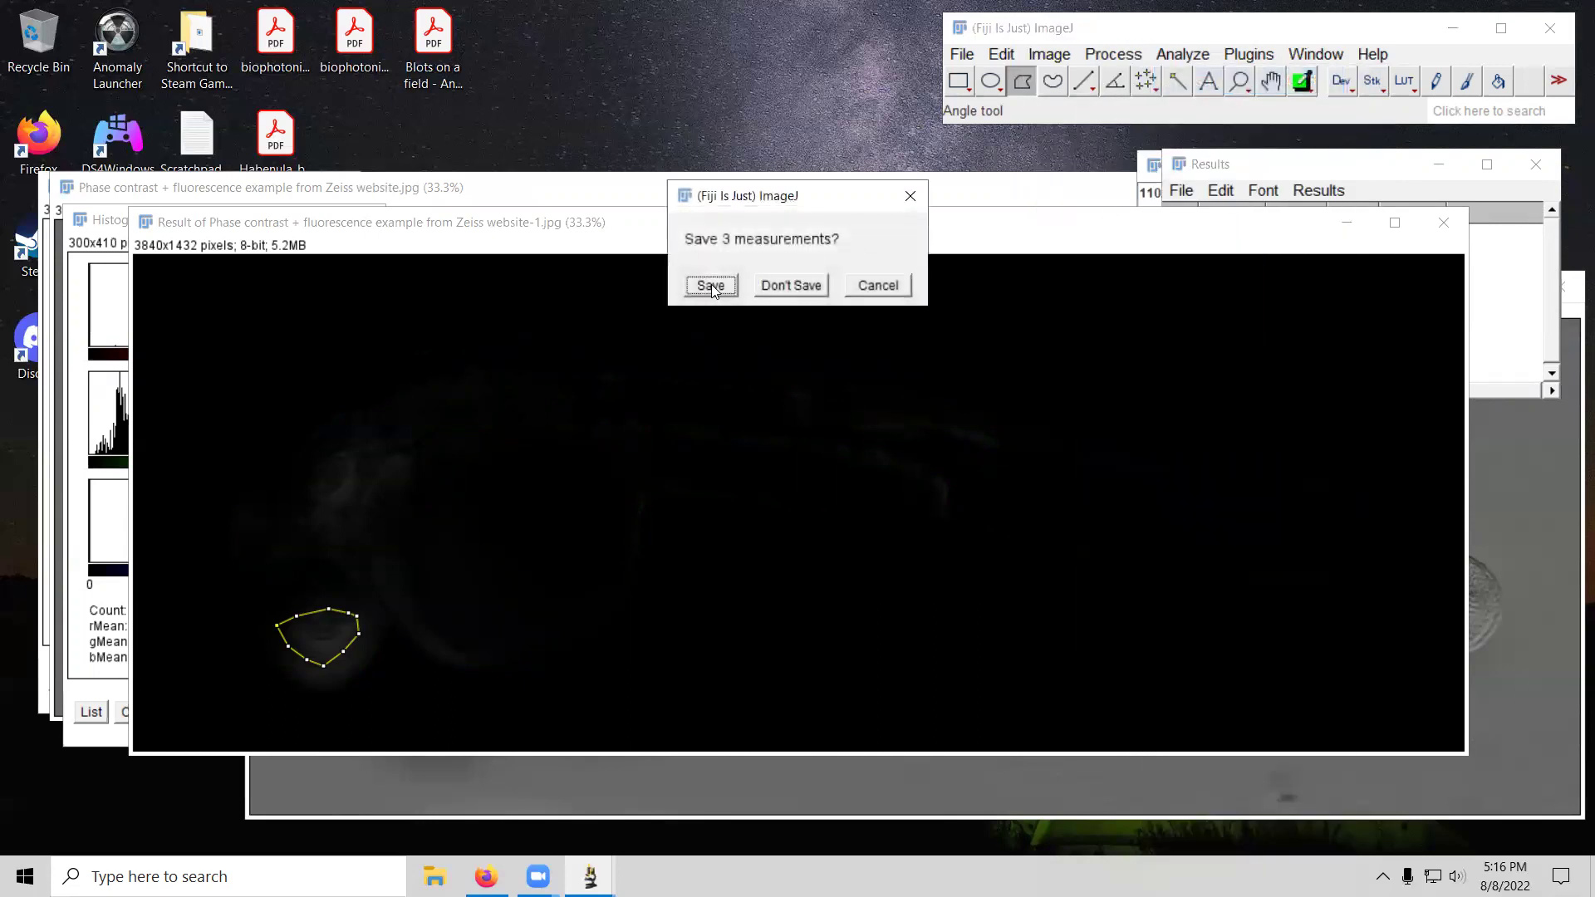
{"action": "left_click", "coordinate": [791, 287]}
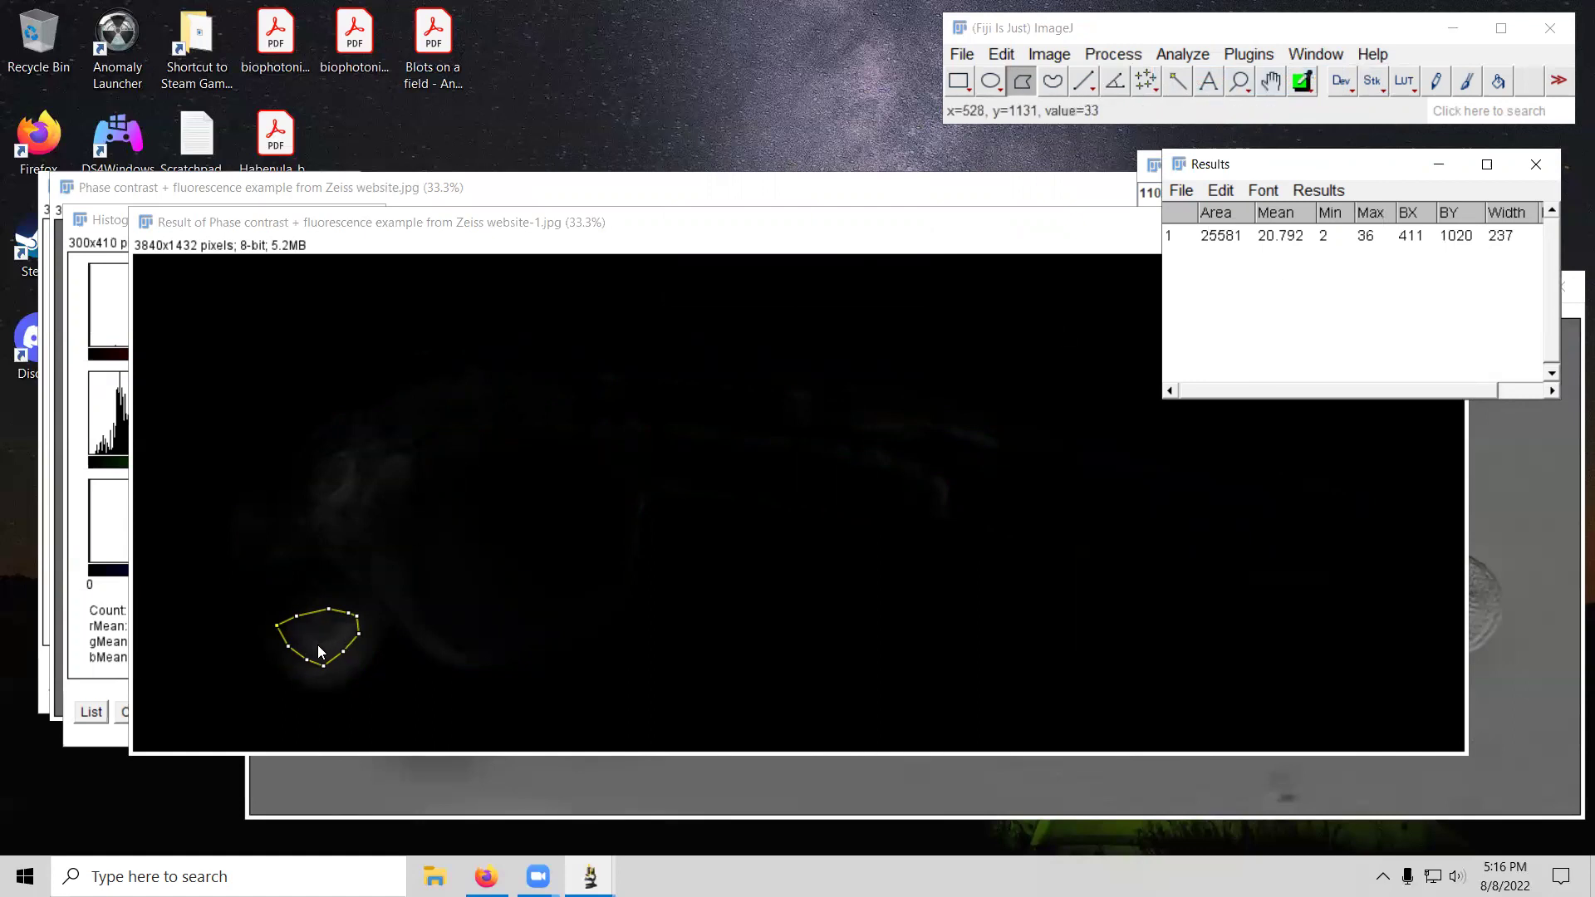
Step: Generate a Histogram of the 8-bit eye region and check the Results table
{"action": "left_click", "coordinate": [122, 224]}
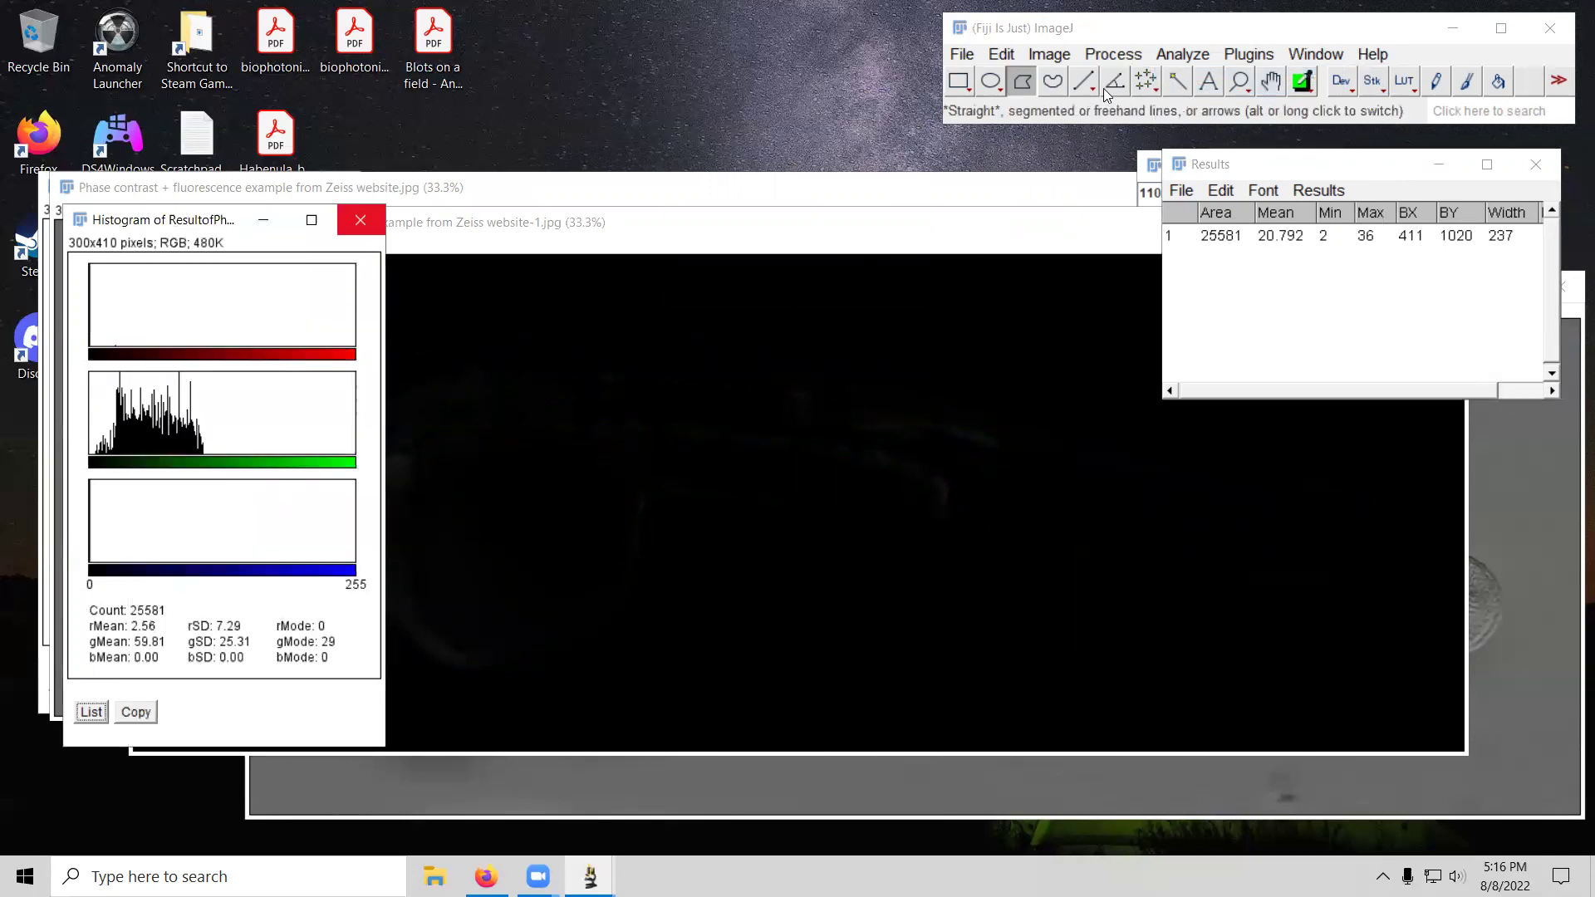
{"action": "left_click", "coordinate": [1175, 57]}
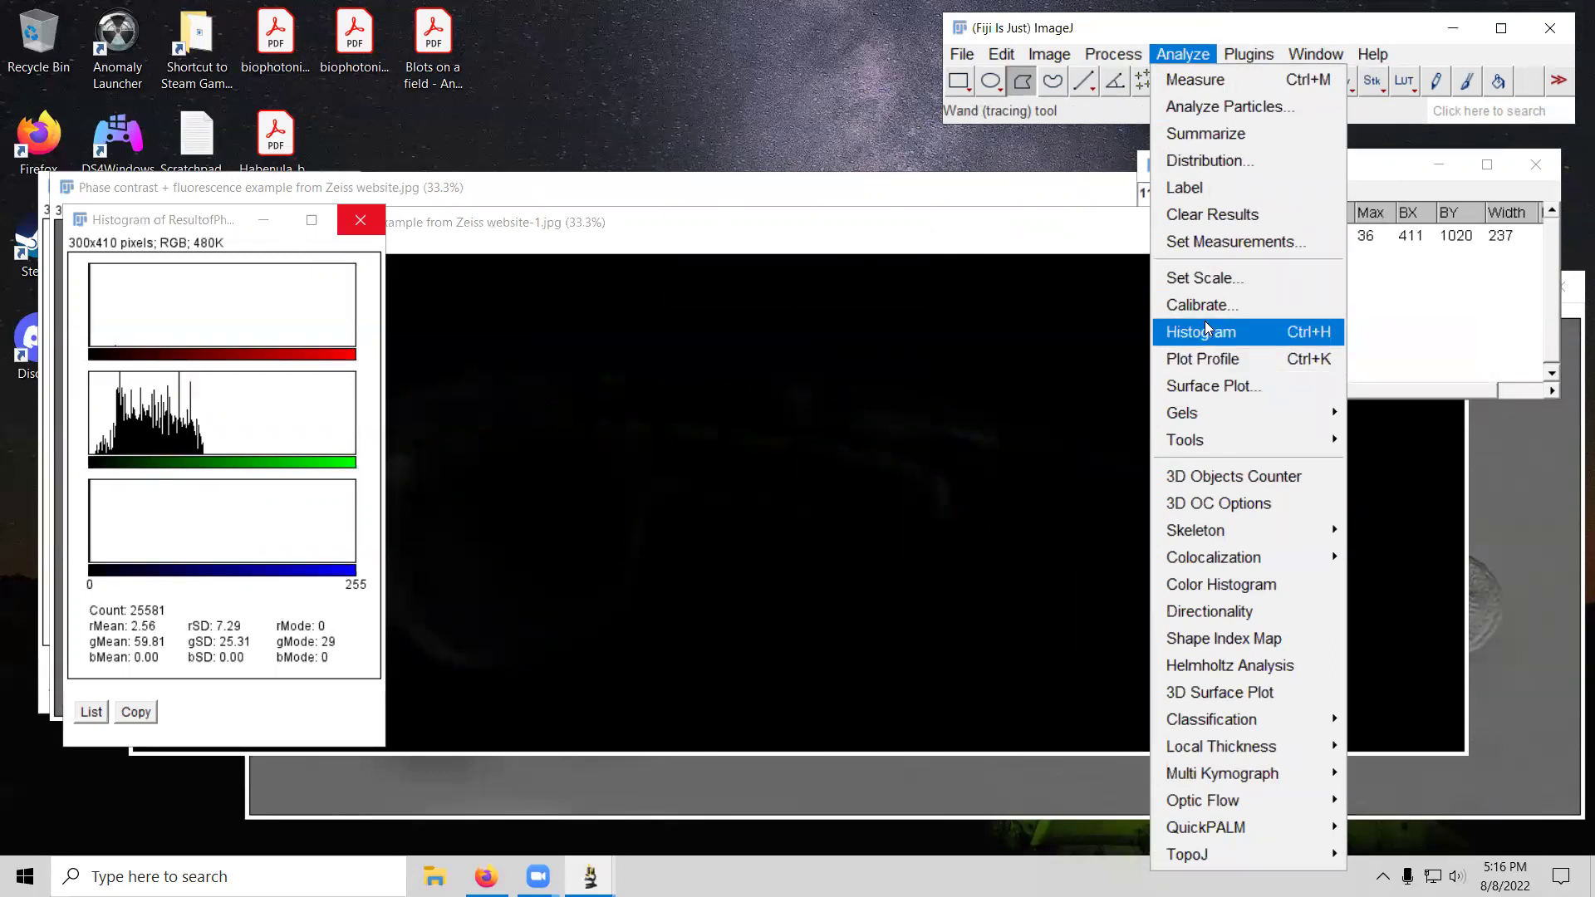
{"action": "left_click", "coordinate": [1204, 329]}
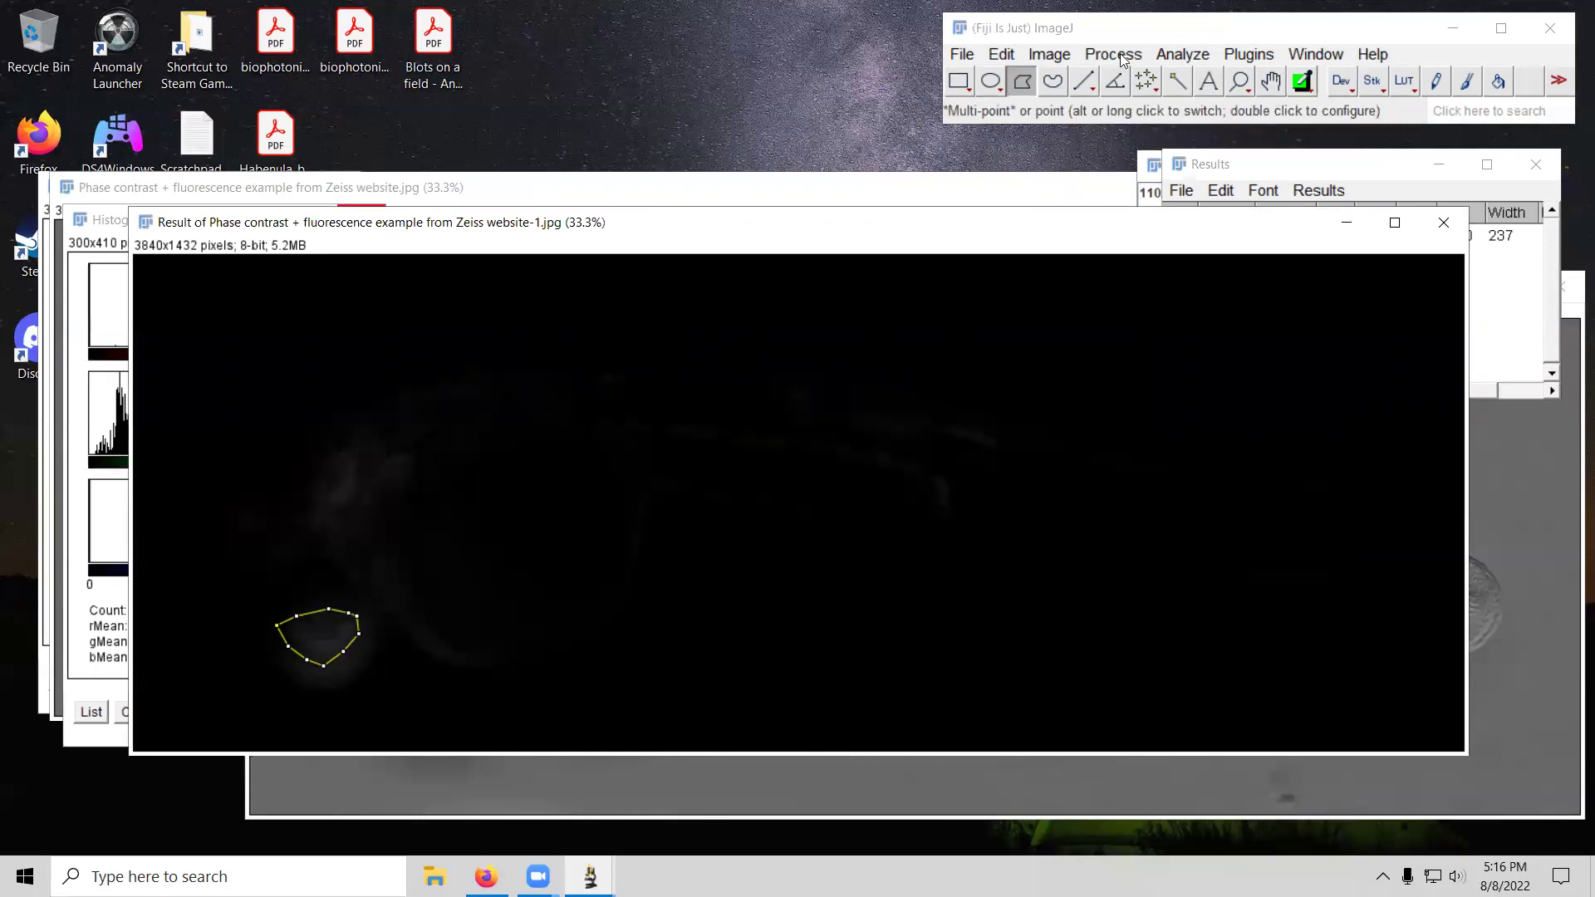
{"action": "left_click", "coordinate": [1269, 166]}
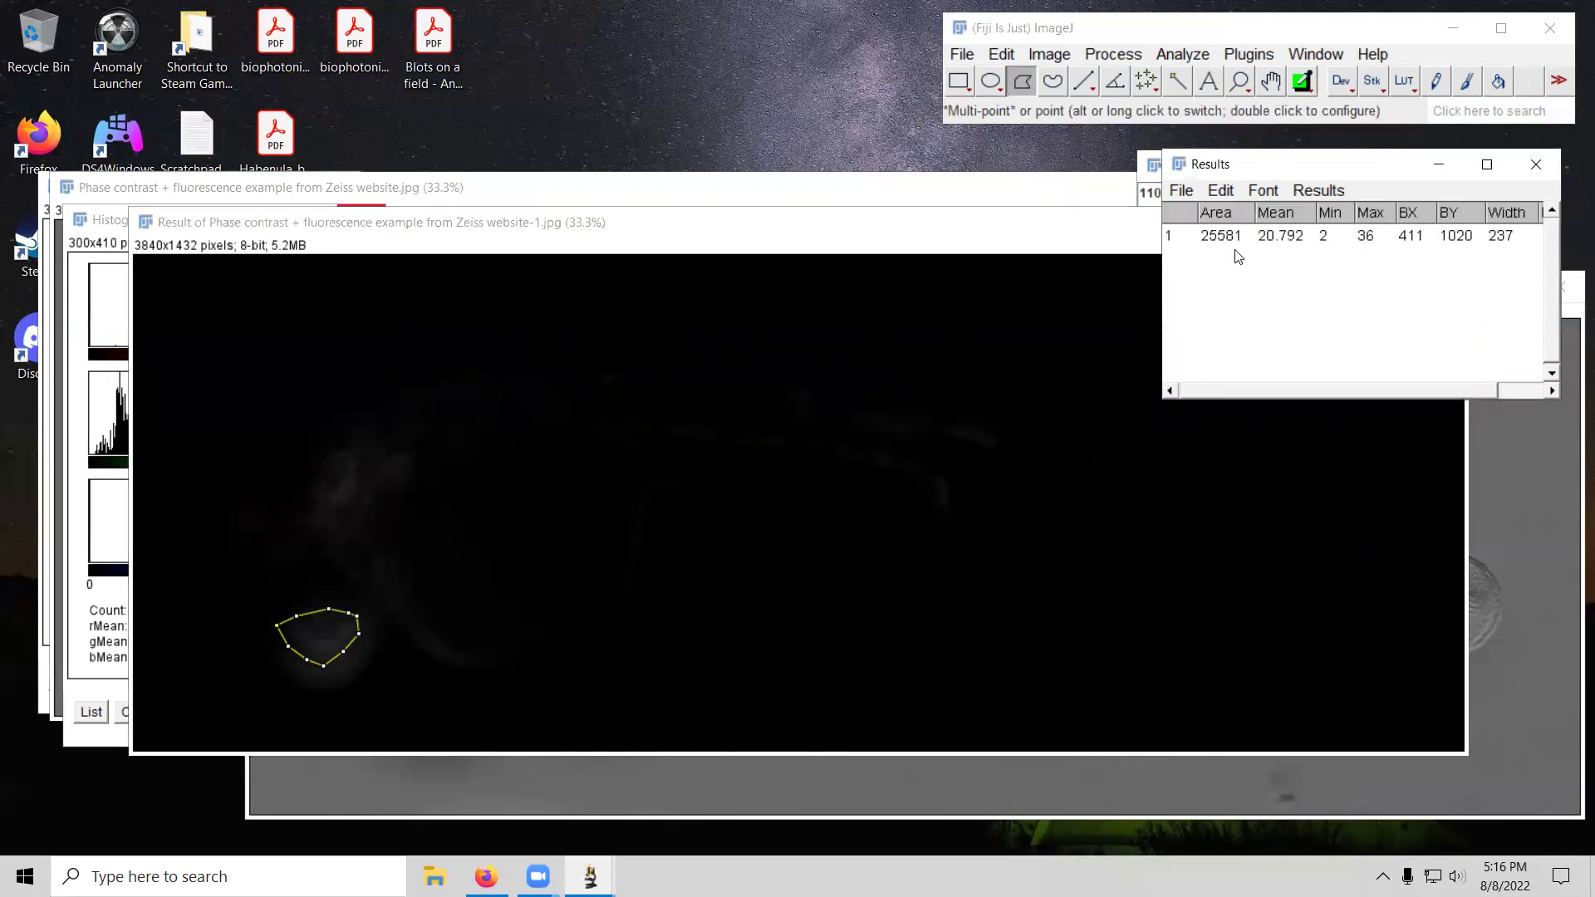
Step: Try a Color Histogram on the 8-bit Result image and dismiss the RGB-required warning
{"action": "left_click", "coordinate": [1121, 39]}
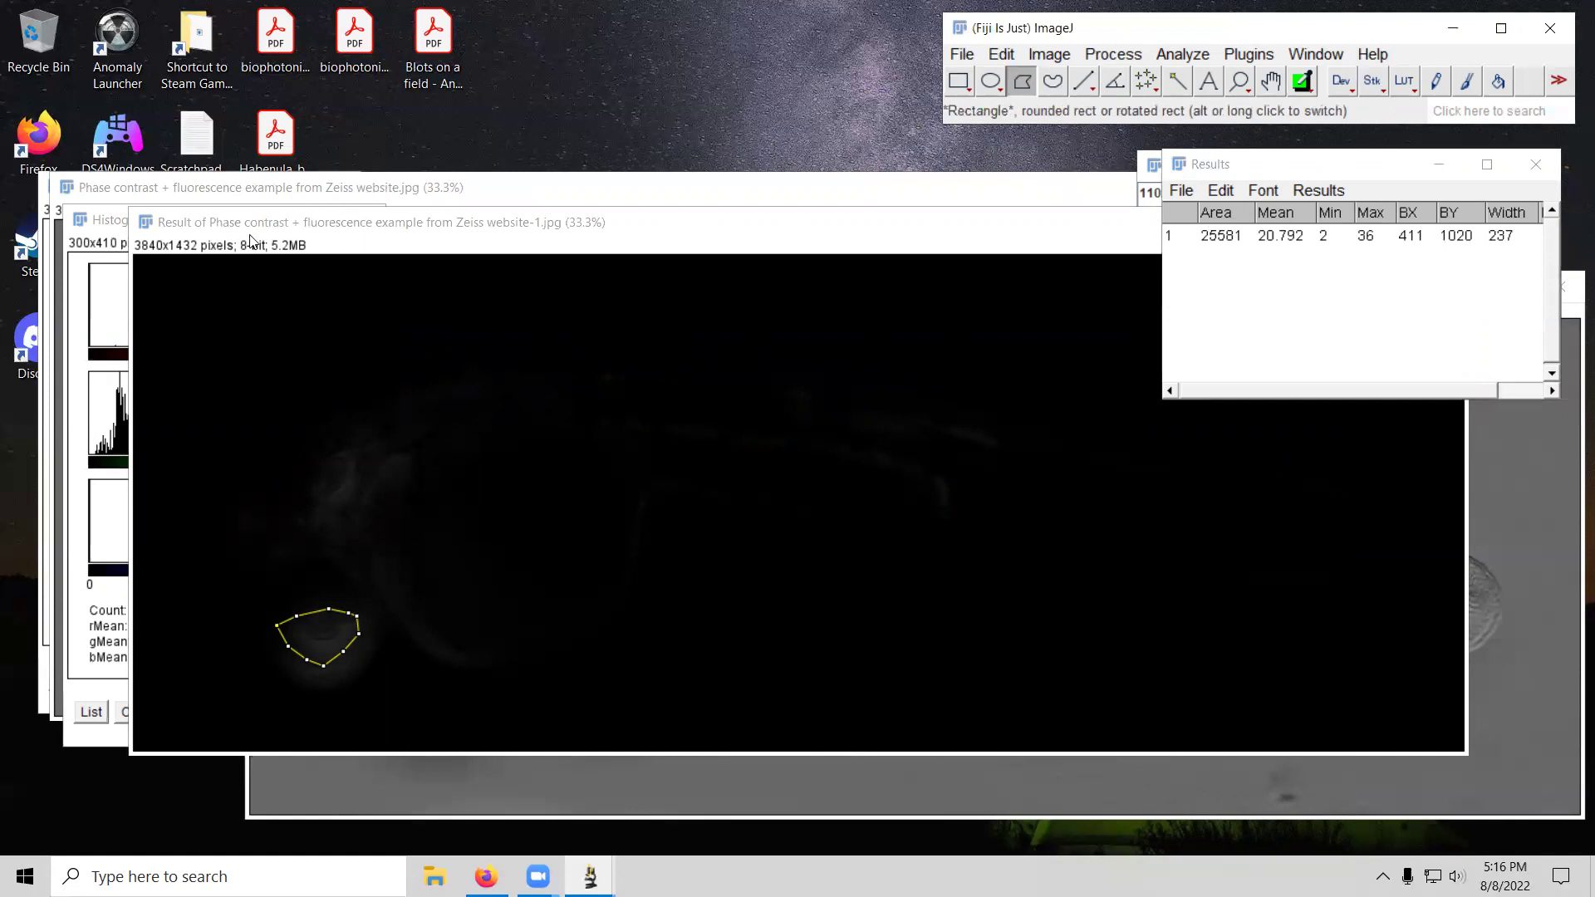
{"action": "left_click", "coordinate": [917, 223]}
{"action": "left_click", "coordinate": [1181, 54]}
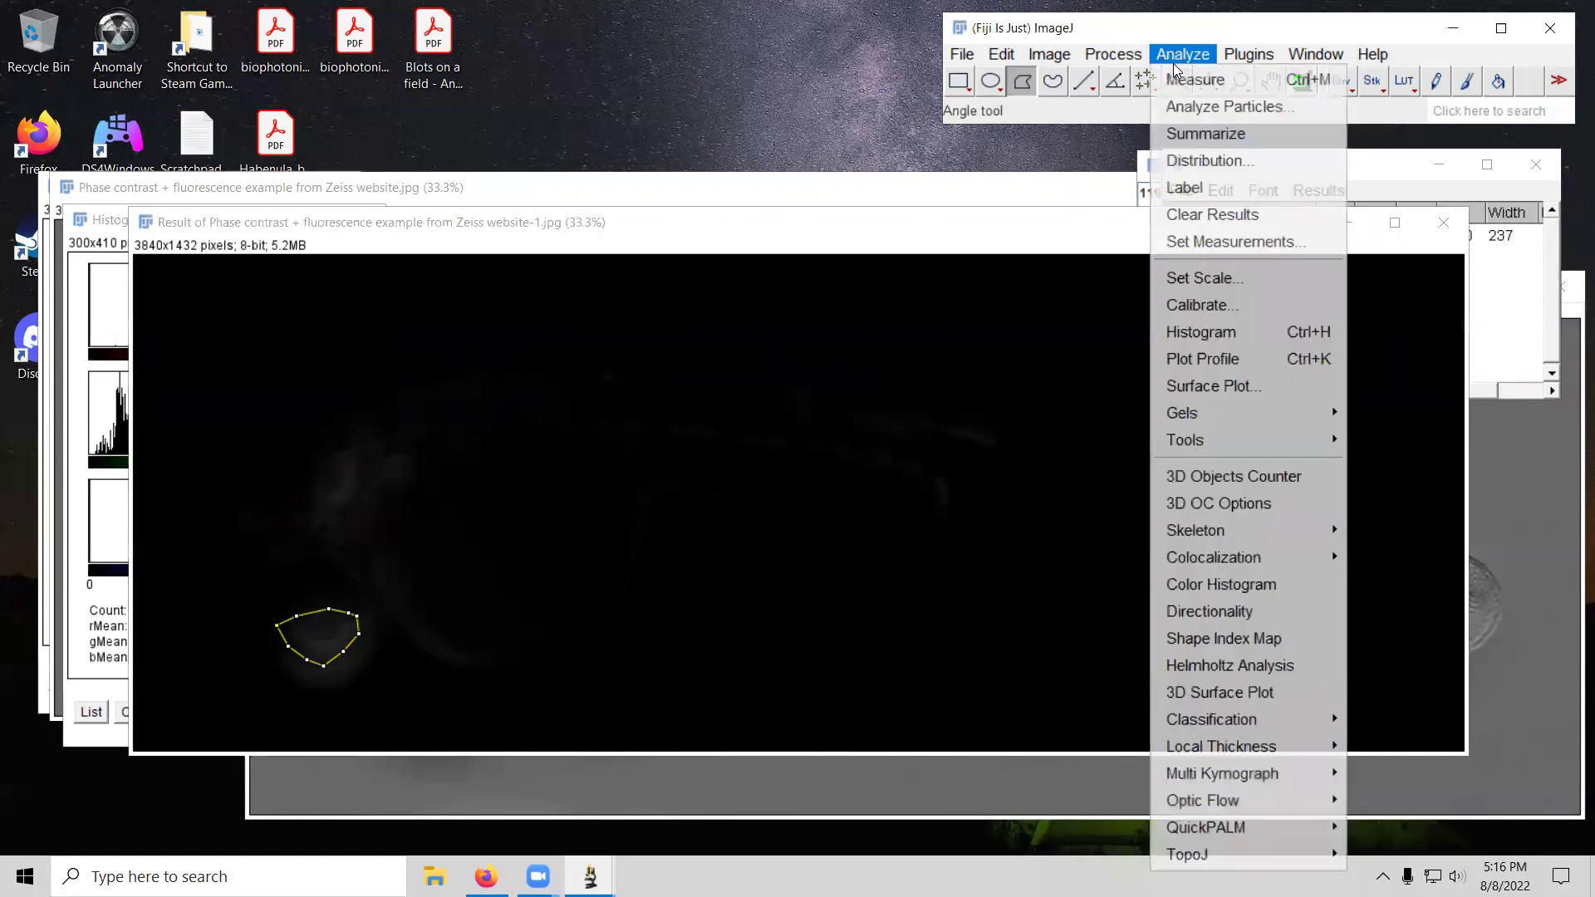
{"action": "left_click", "coordinate": [1190, 585]}
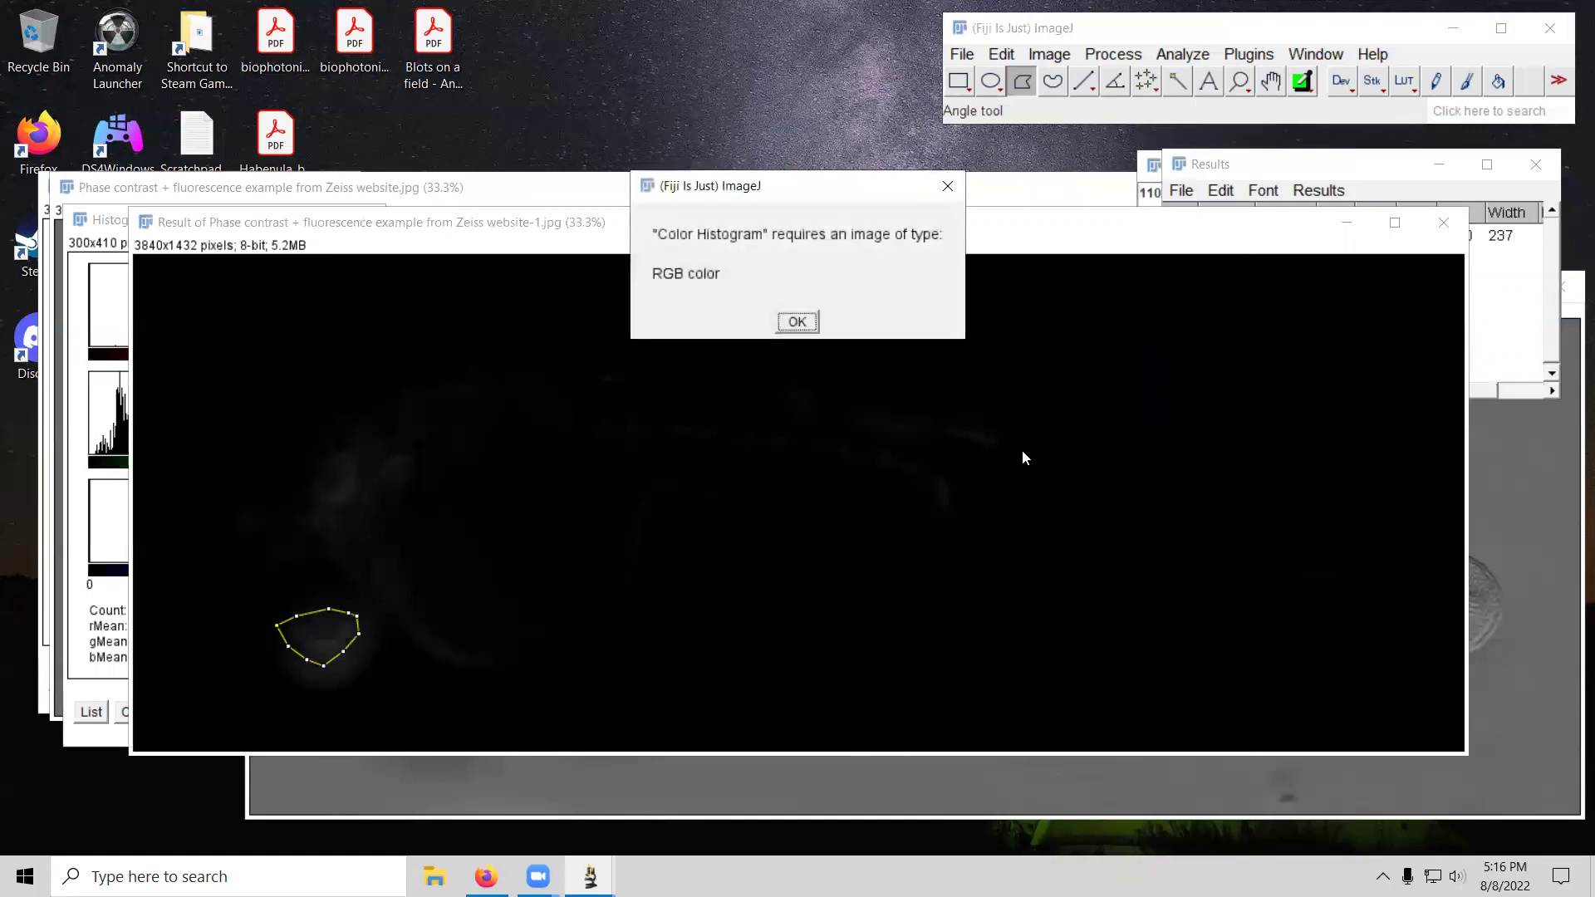
{"action": "left_click", "coordinate": [796, 324]}
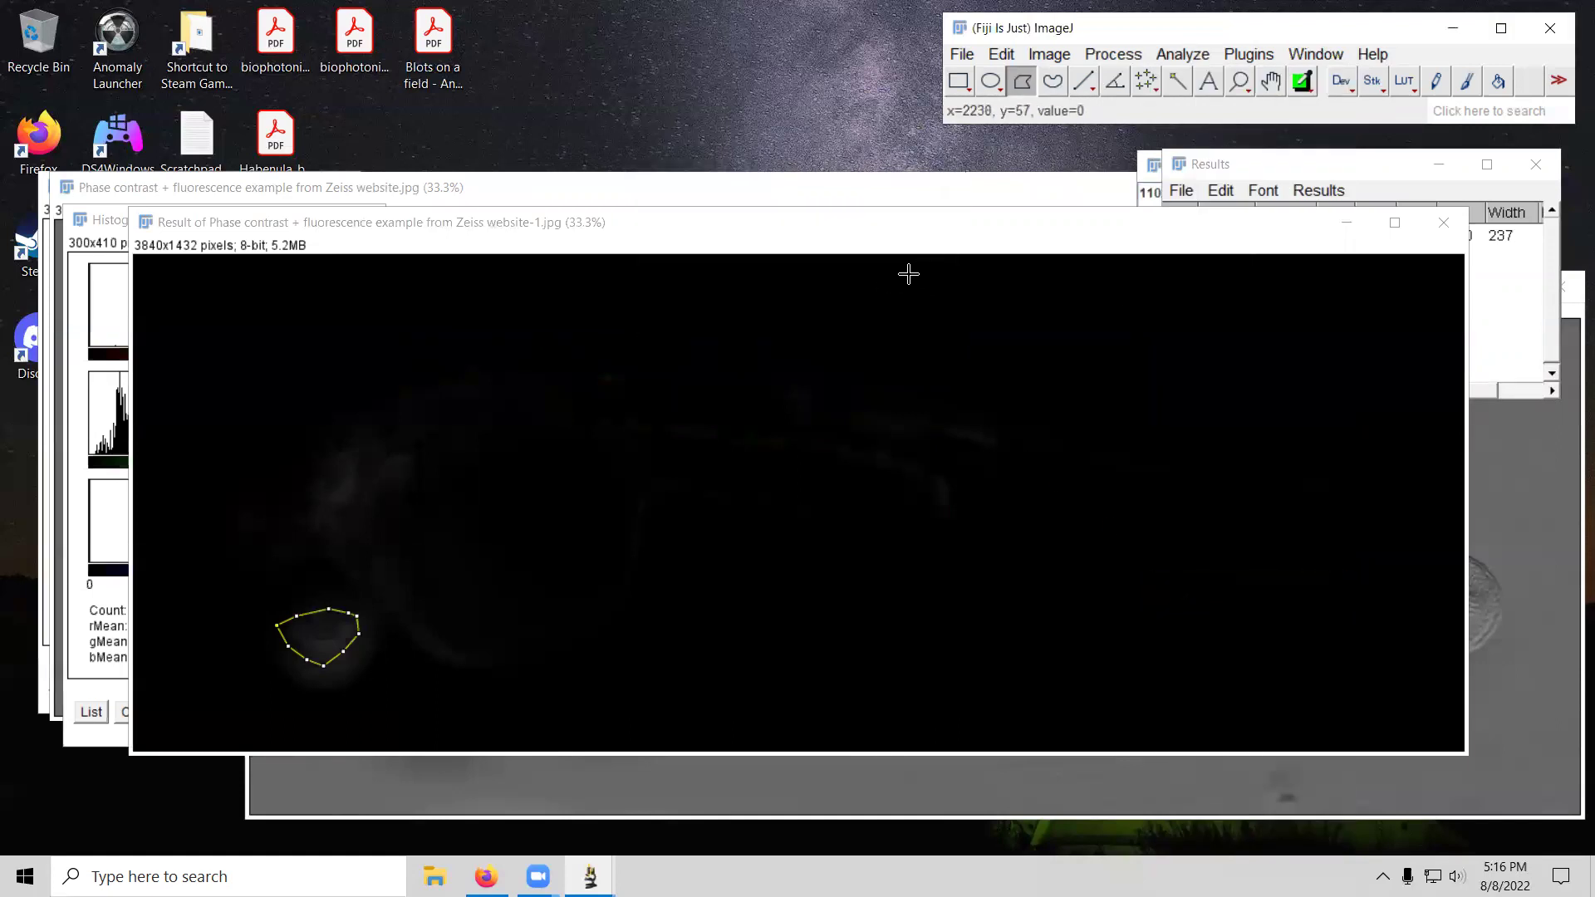
{"action": "left_click", "coordinate": [1291, 160]}
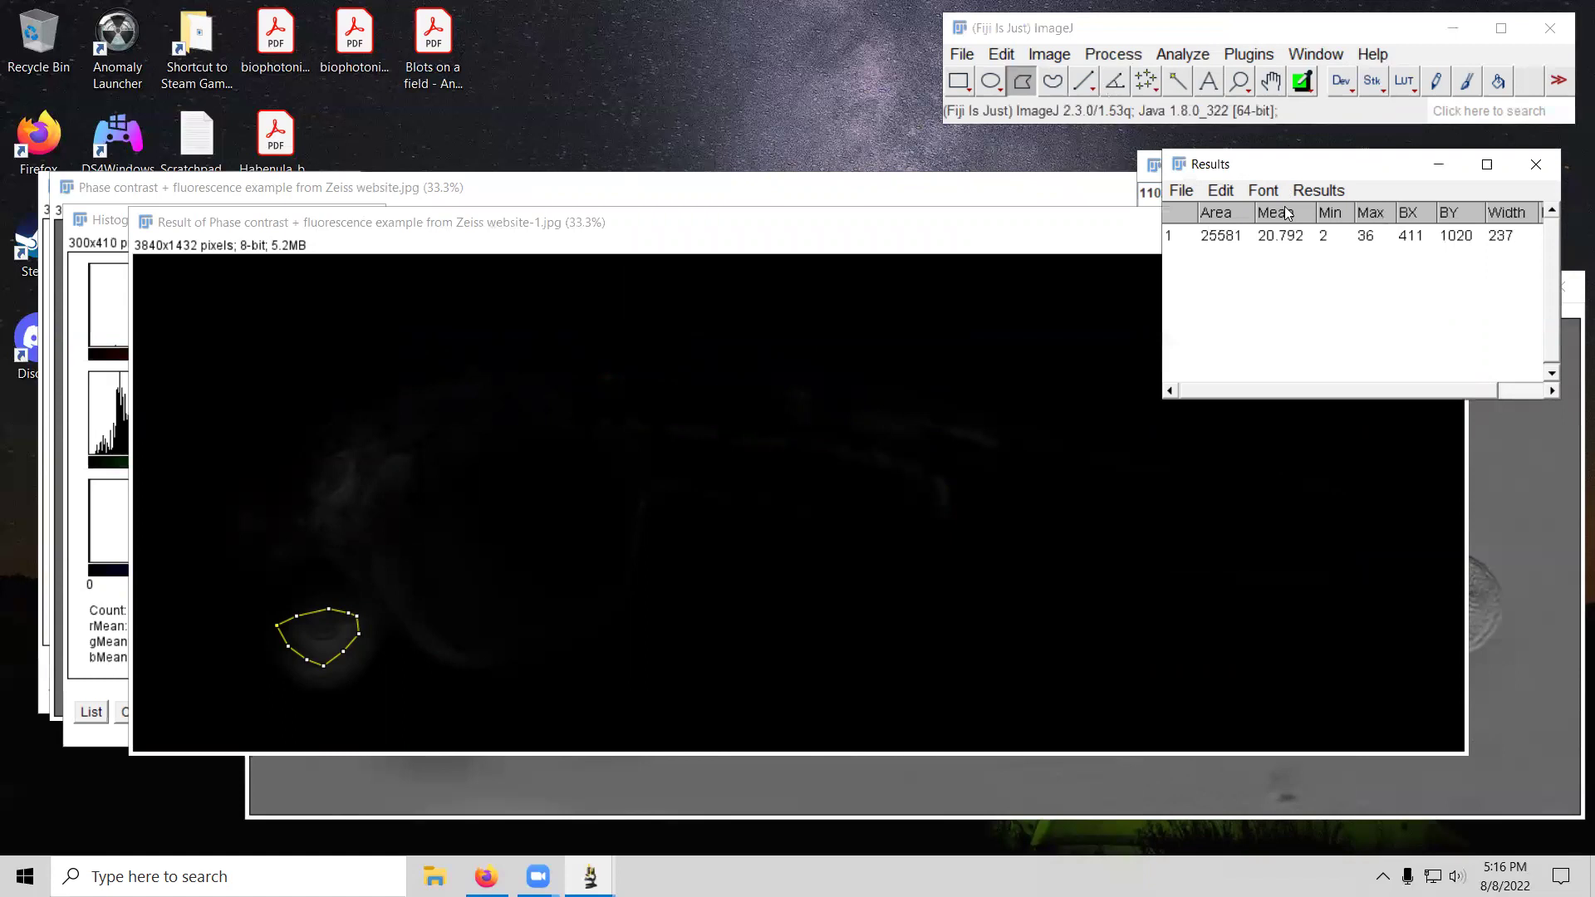